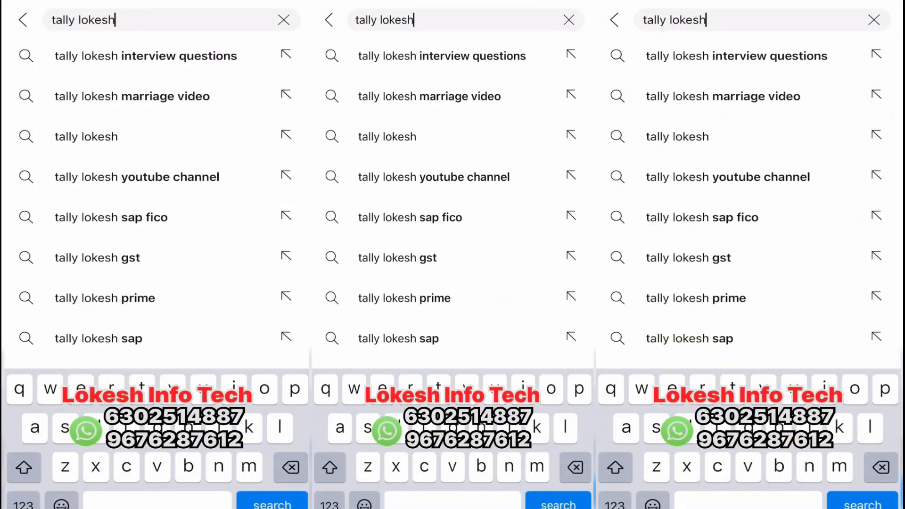
- Search YouTube for "tally lokesh" and look through the channel's latest videos
key("Return")
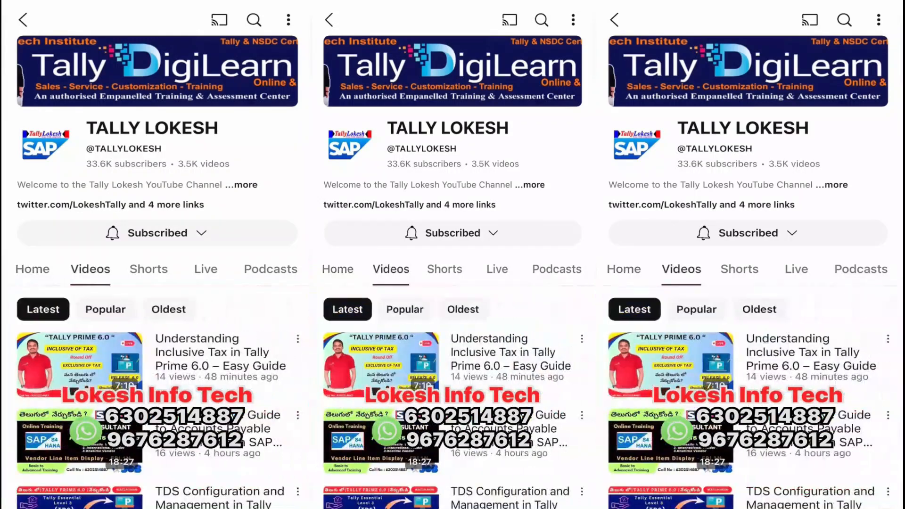
scroll(453, 283, "down", 10)
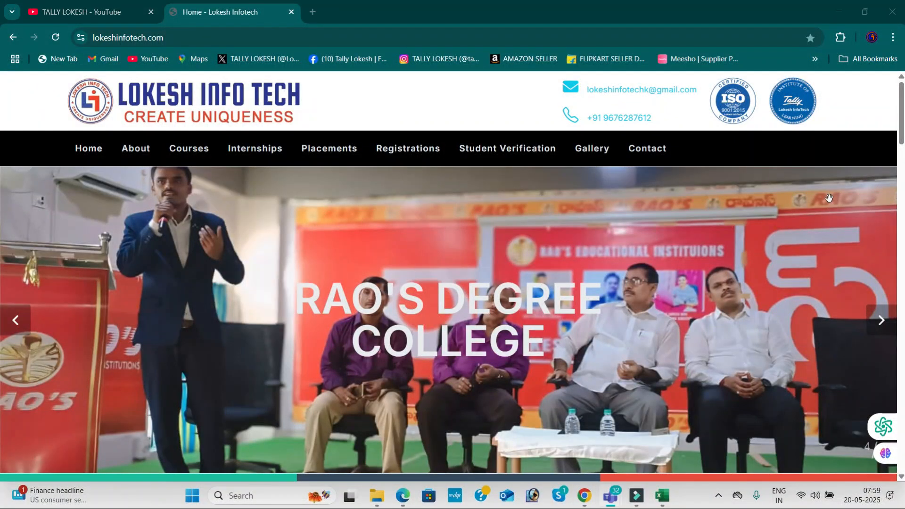
- Show the TALLY LOKESH YouTube channel's videos page in the browser
left_click(88, 16)
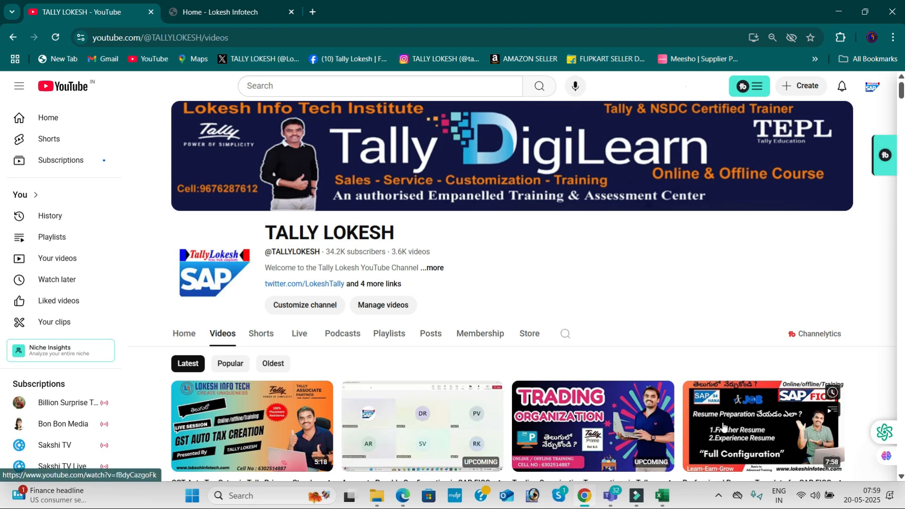
mouse_move(592, 505)
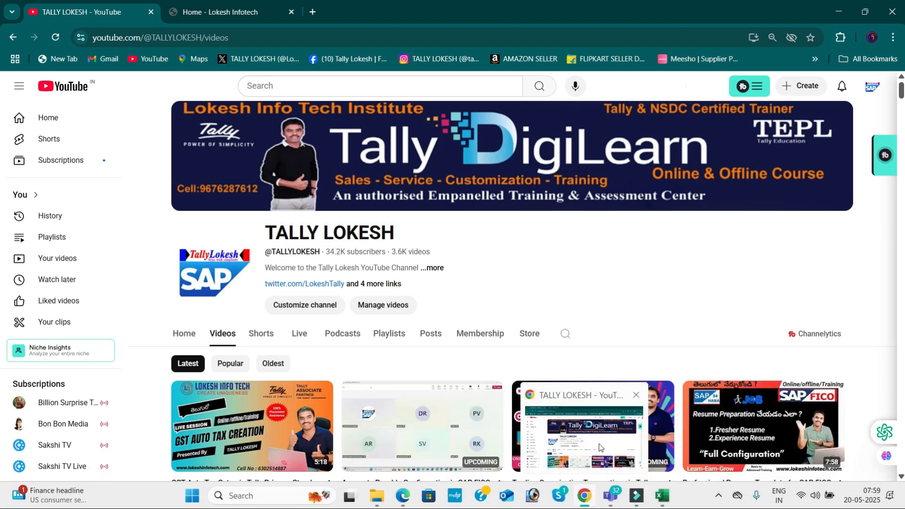
left_click(600, 447)
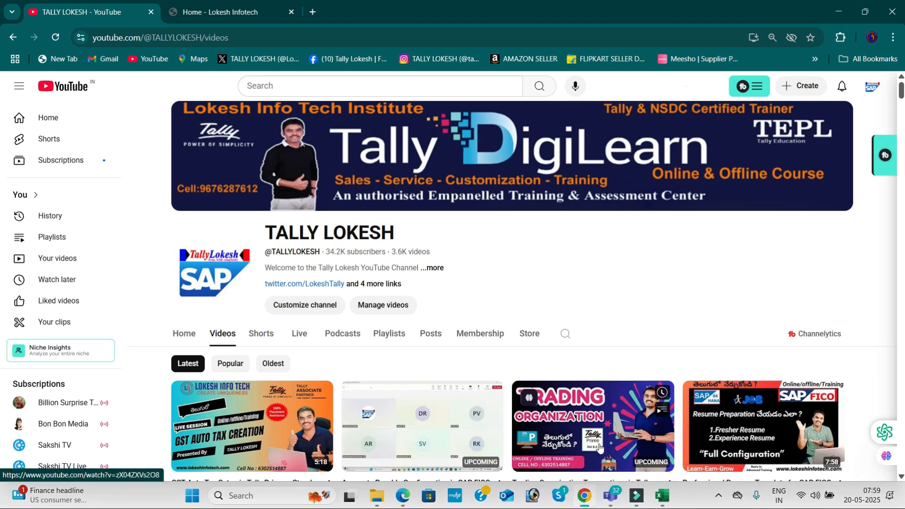
- Switch to the SAP BATCH 18 Teams meeting to check its participants, and minimise the meeting window
mouse_move(656, 501)
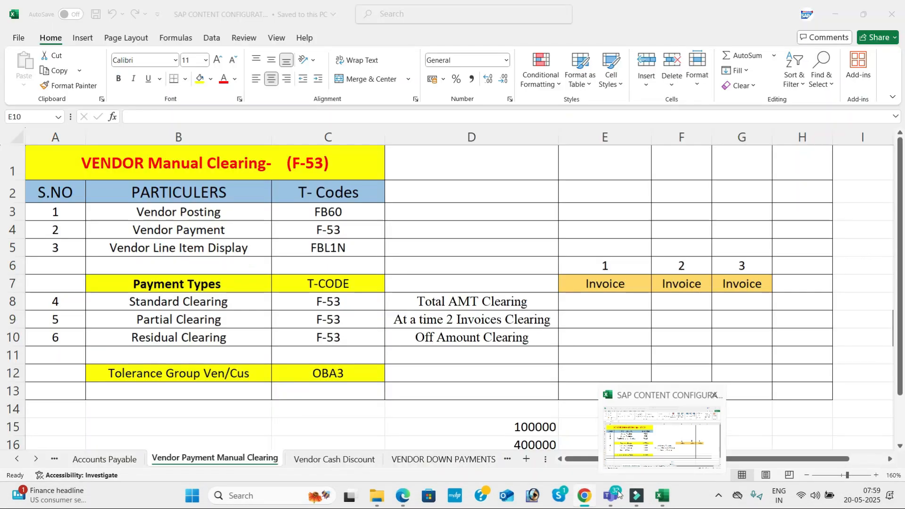
mouse_move(608, 504)
left_click(580, 435)
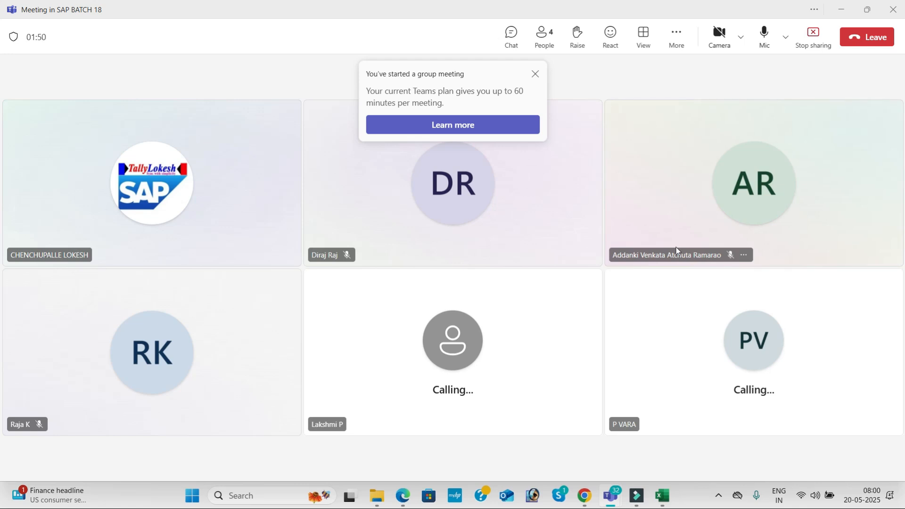
left_click(839, 8)
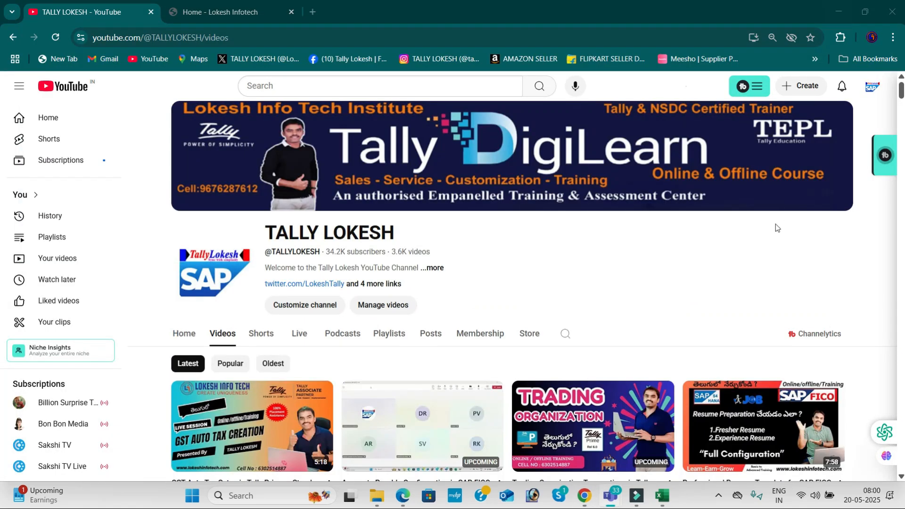
mouse_move(832, 200)
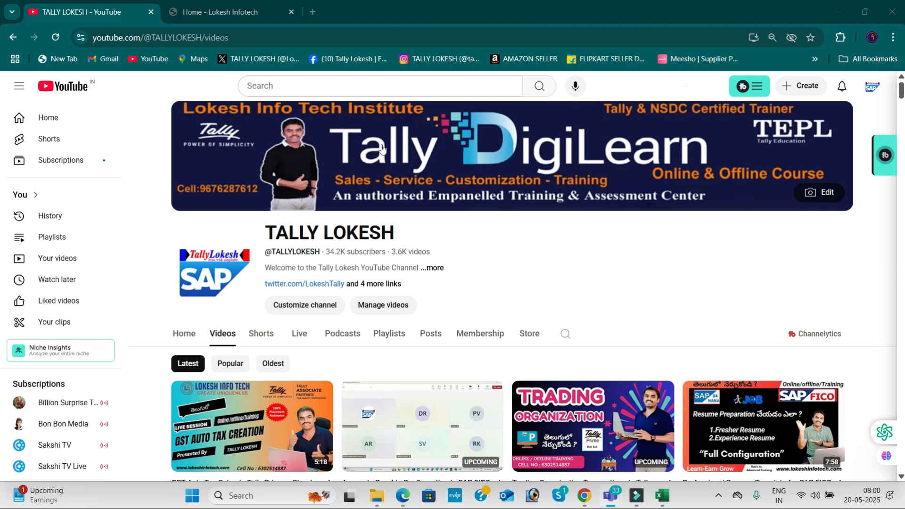
- Switch to the Lokesh Infotech website and look through the photo slideshow on its home page
left_click(259, 11)
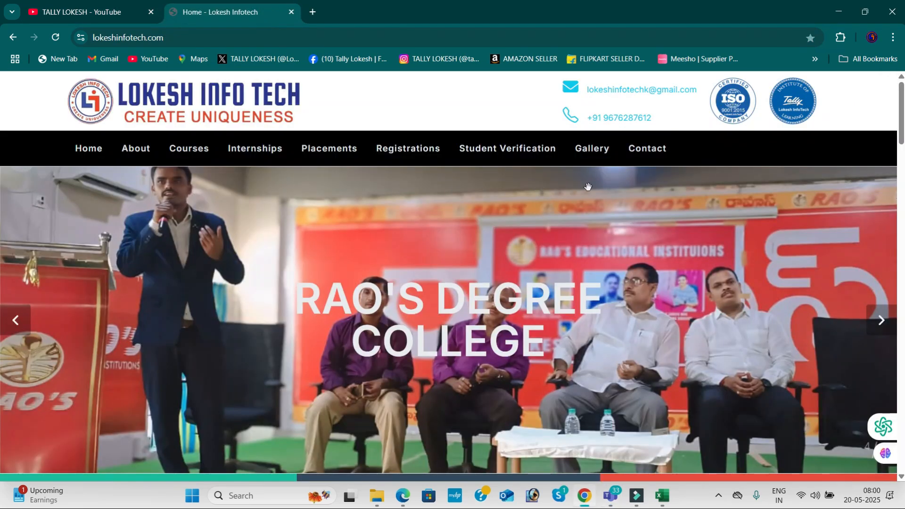
left_click(878, 332)
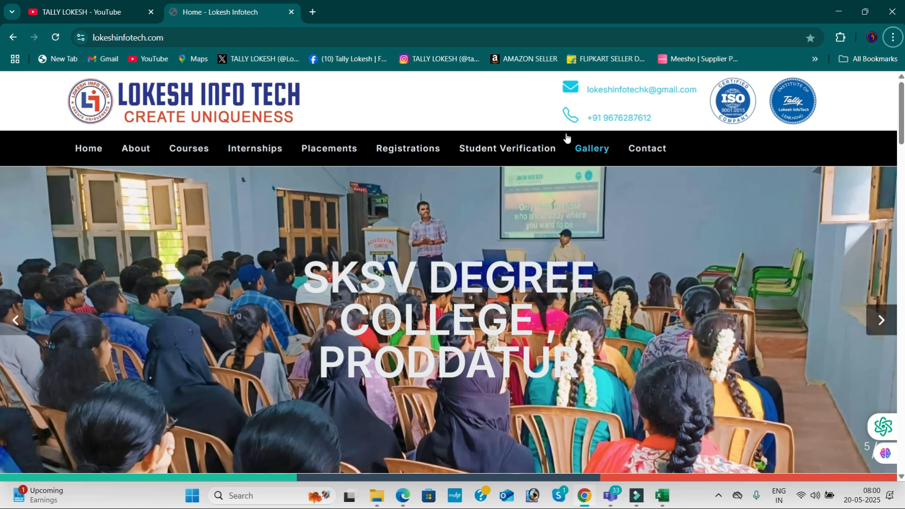
left_click(879, 333)
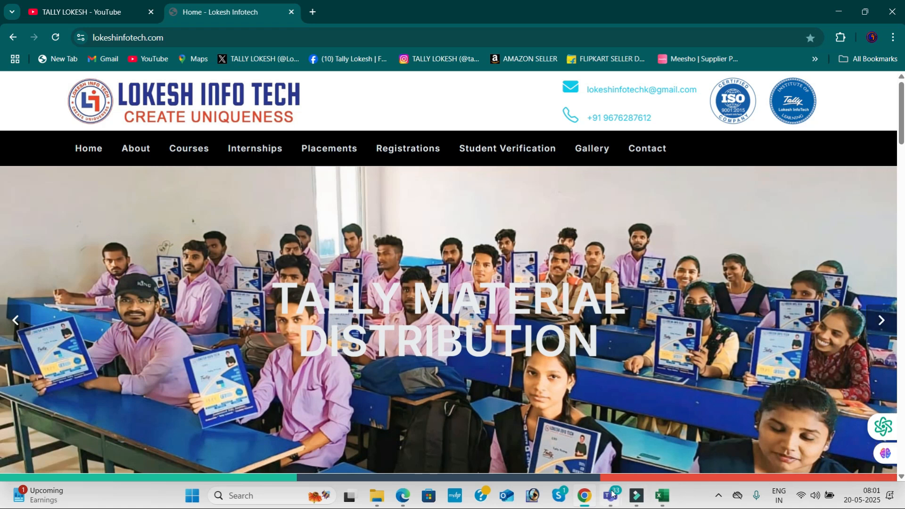
- Switch to the Excel workbook and review the vendor posting and payment T-codes and the three clearing payment types
left_click(661, 503)
left_click(607, 302)
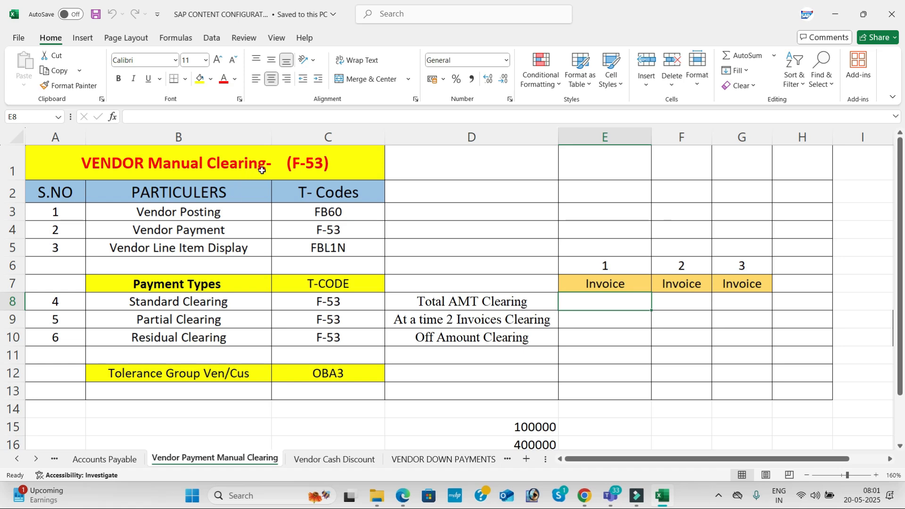
left_click(218, 216)
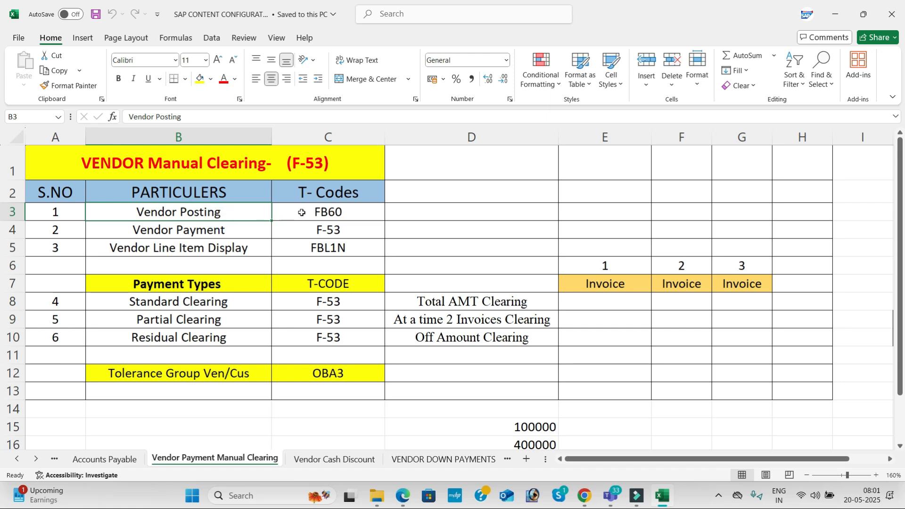
left_click(325, 212)
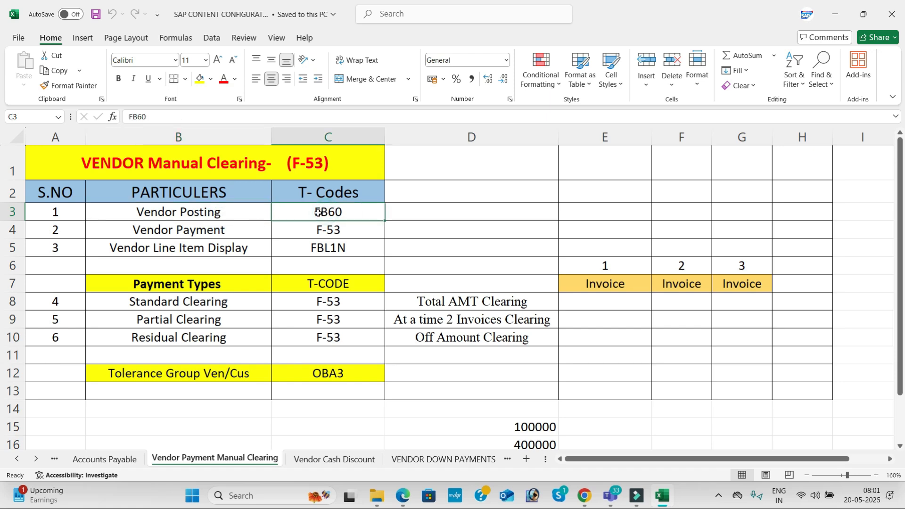
left_click(318, 231)
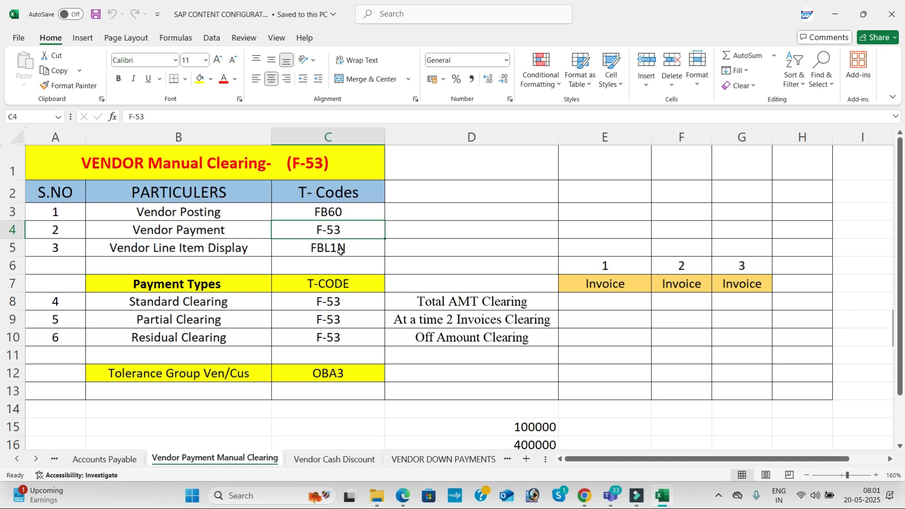
left_click(259, 270)
left_click(261, 287)
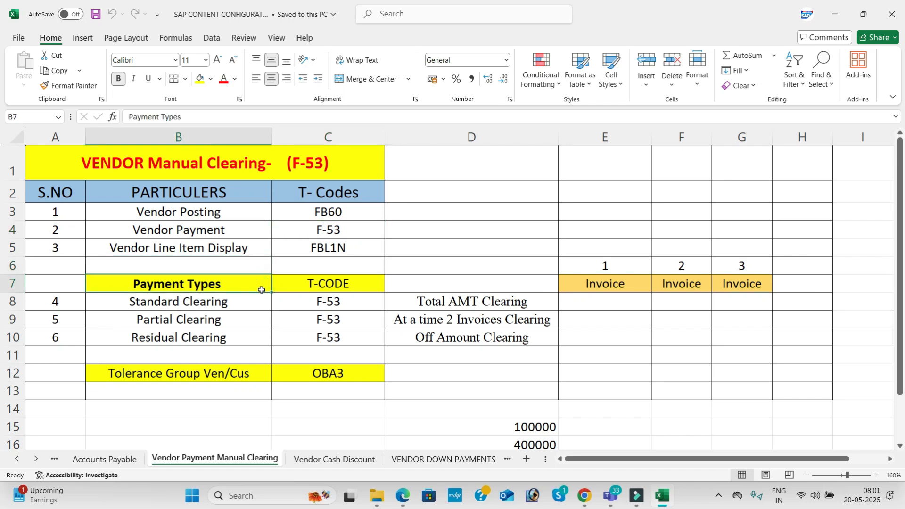
left_click(230, 302)
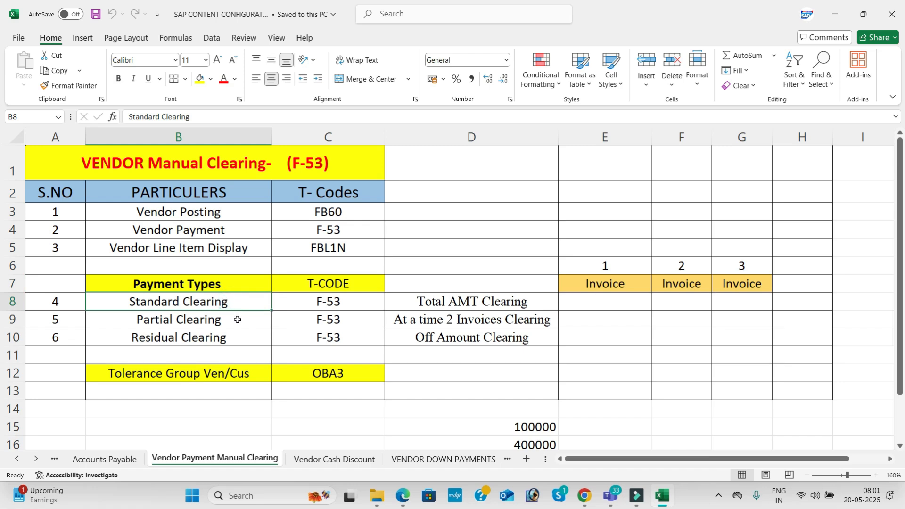
left_click(237, 319)
left_click(245, 341)
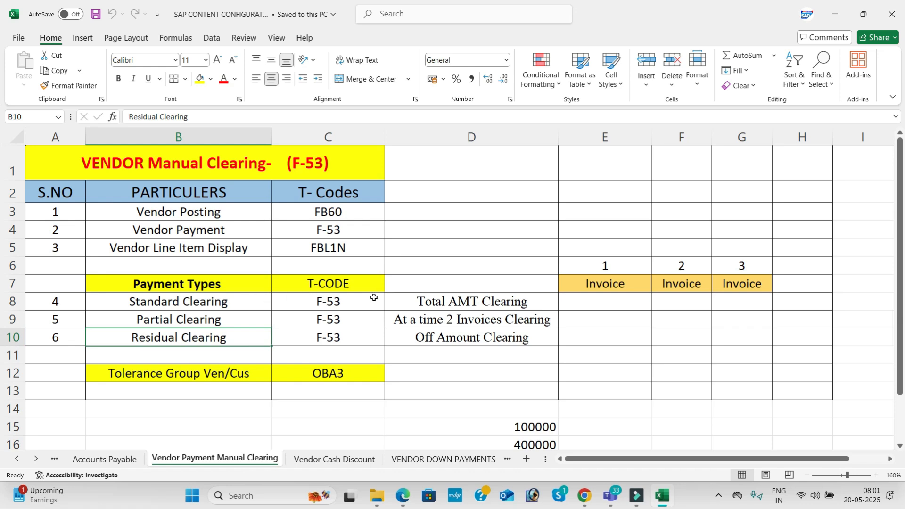
- Enter 10000 as the first invoice amount in E8 and 10000 in H8 for Standard Clearing
left_click(583, 306)
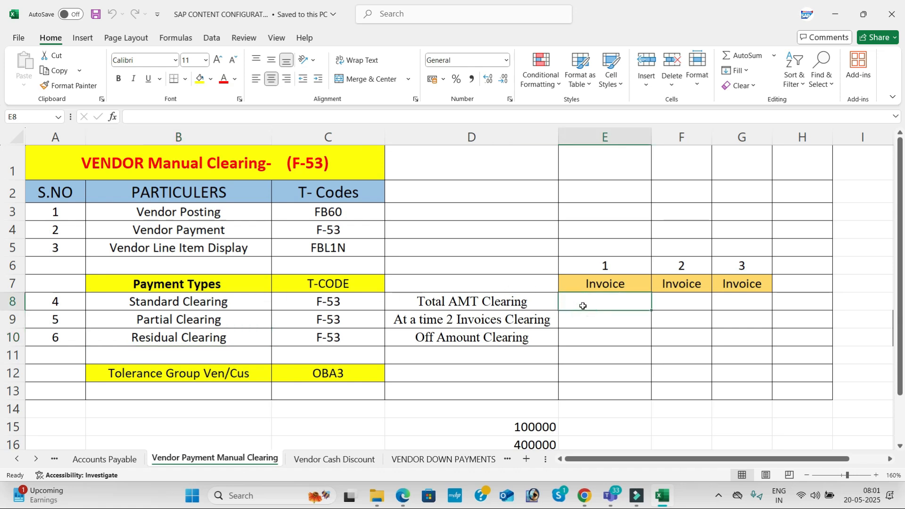
type("10000")
key("Tab")
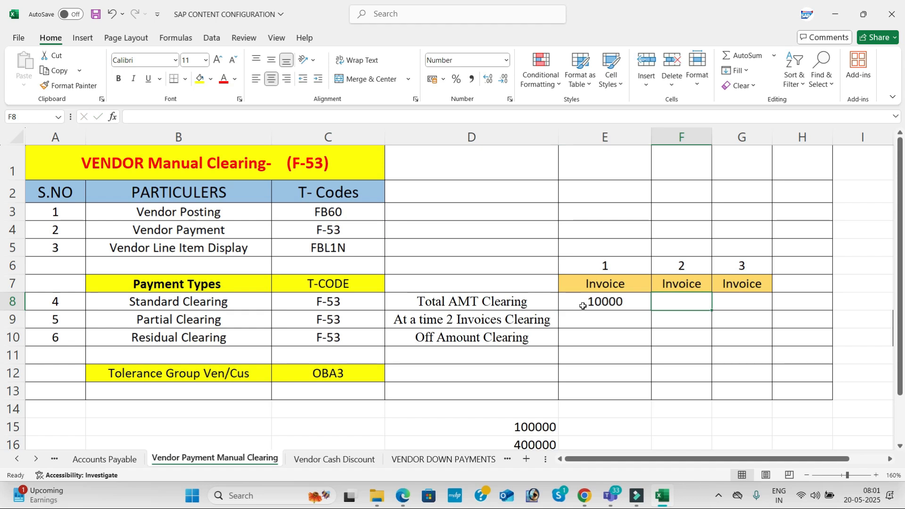
left_click(777, 297)
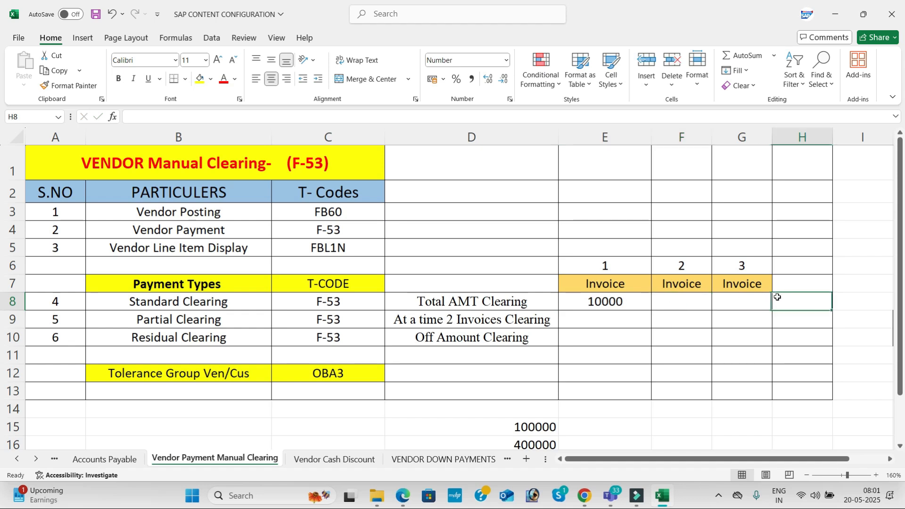
type("1")
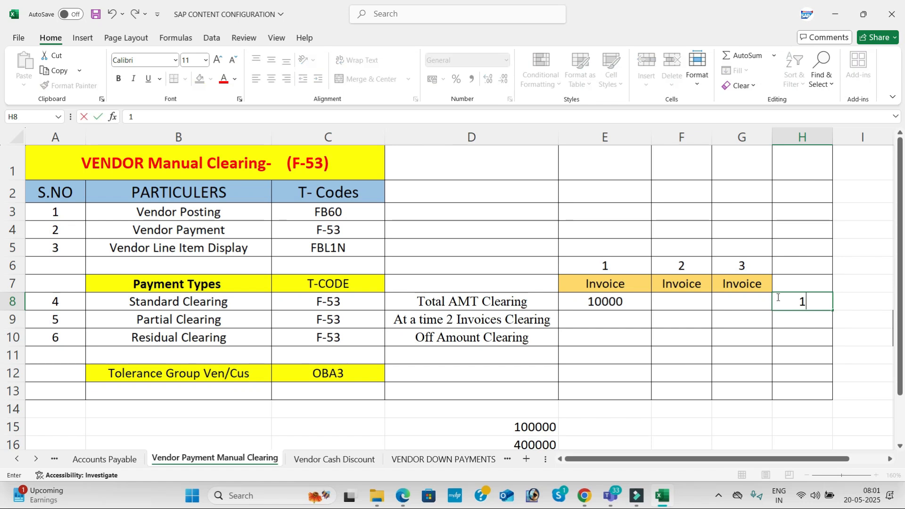
type("0000")
key("Return")
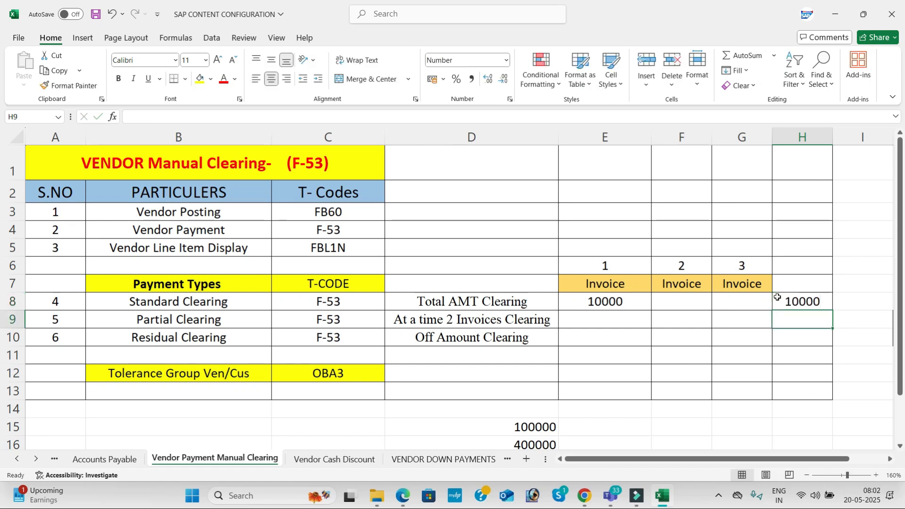
- Enter invoice amounts 10000, 20000 and 30000 in E9:G9 for Partial Clearing
left_click(632, 300)
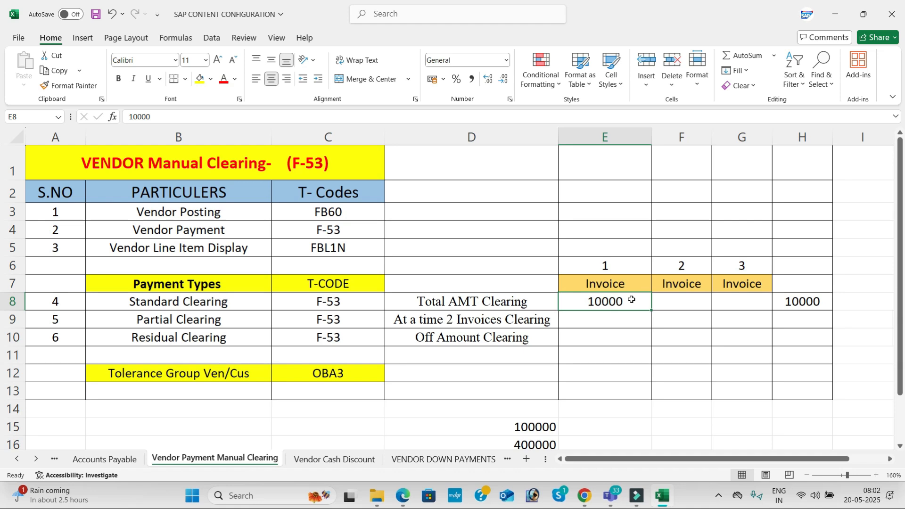
left_click(604, 323)
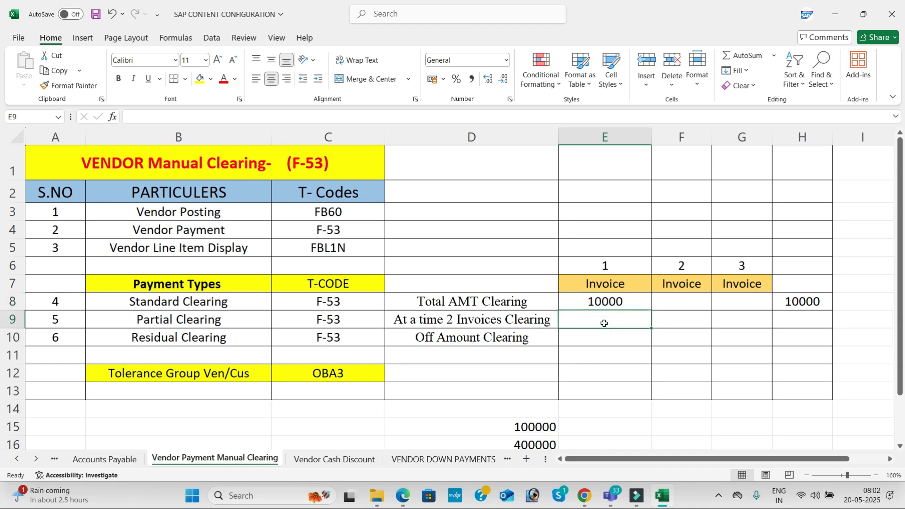
type("10000")
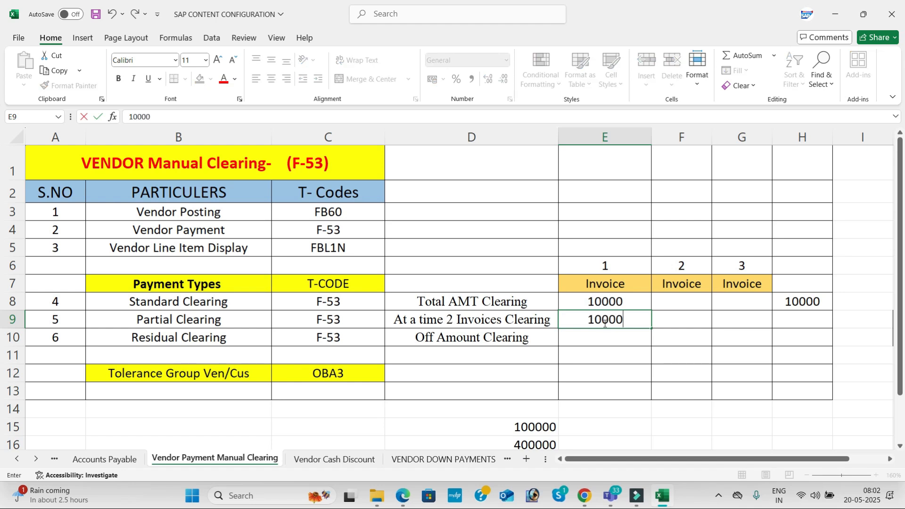
key("Tab")
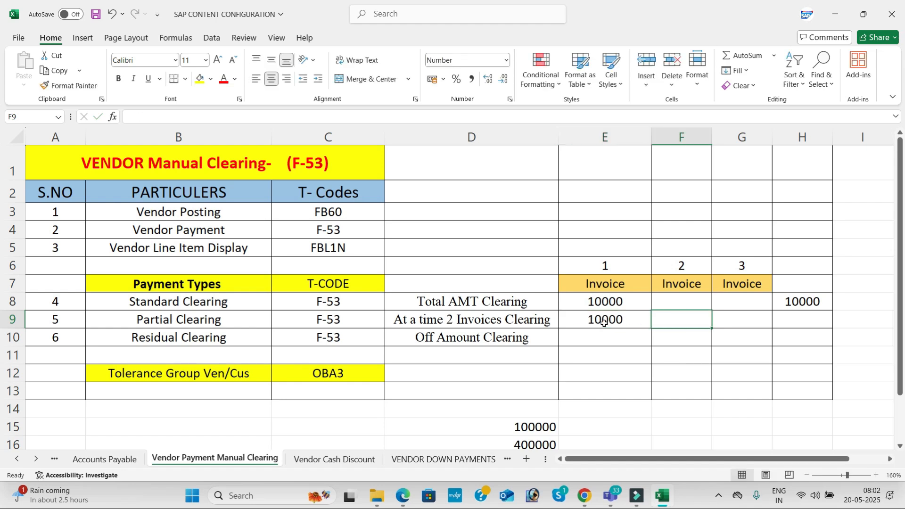
type("20000")
key("Tab")
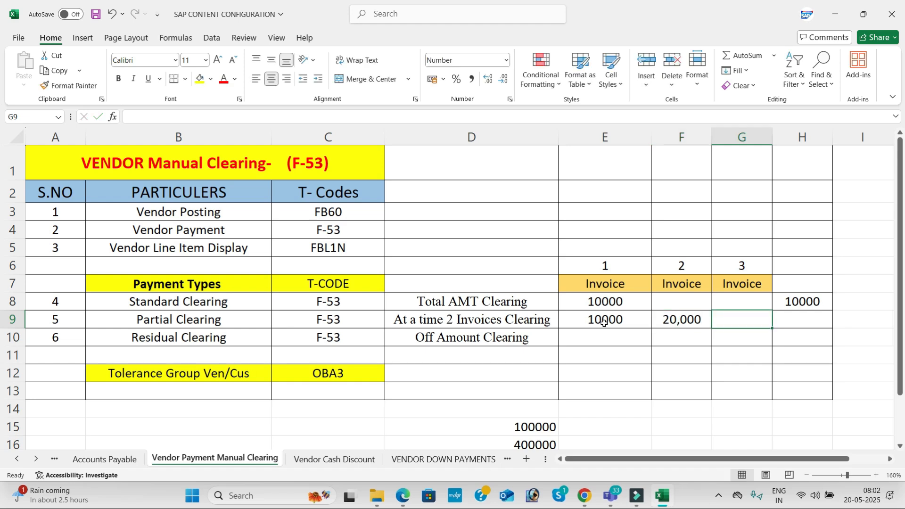
type("30000")
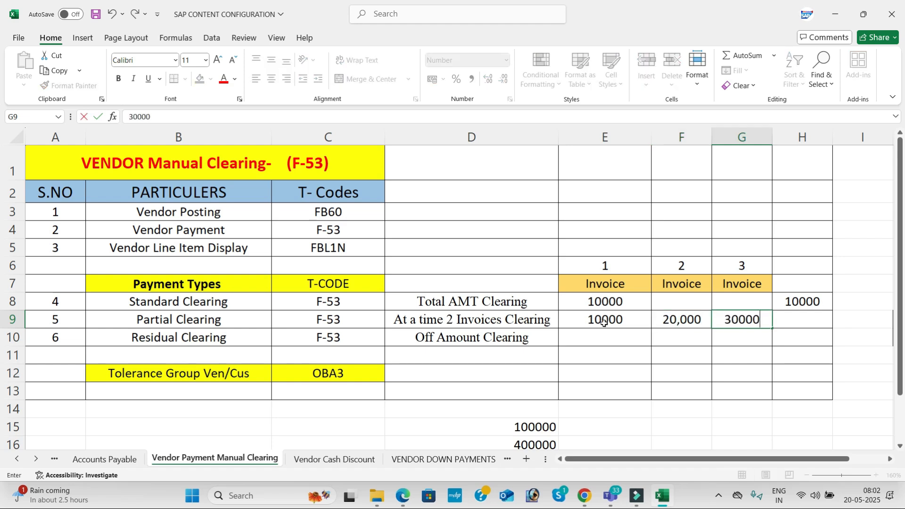
key("Tab")
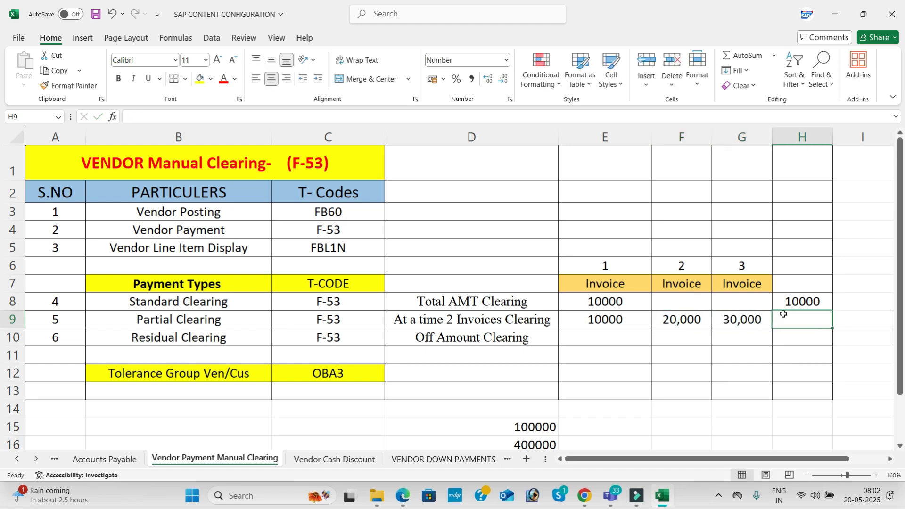
- Enter 60000 in H9 and 55000 in I9 of the Partial Clearing row
type("60000")
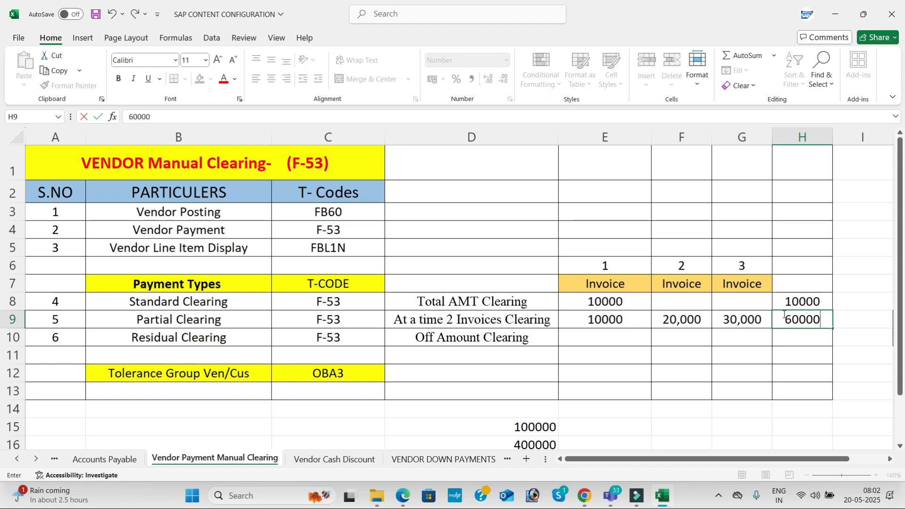
key("Tab")
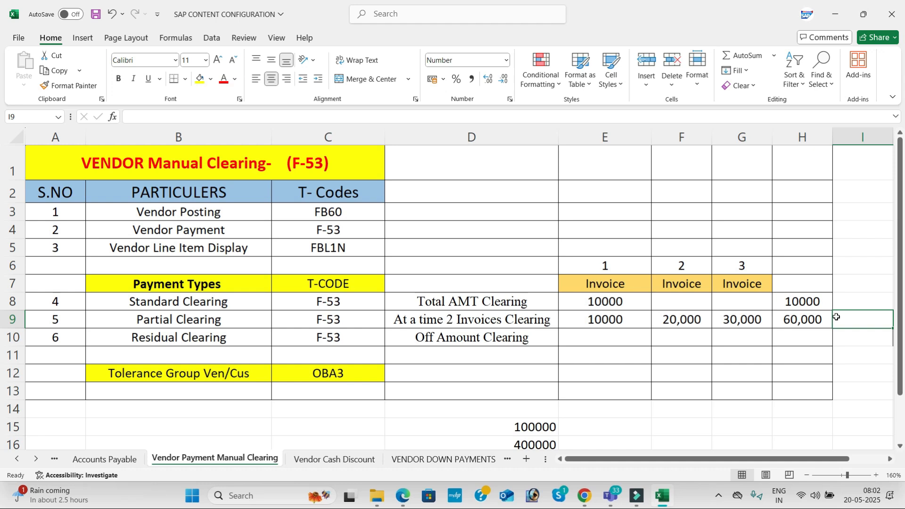
type("55000")
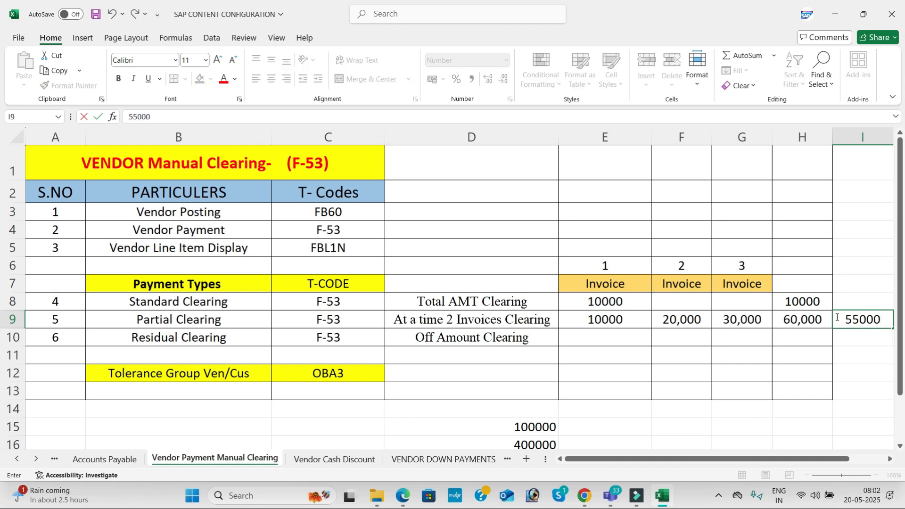
key("Tab")
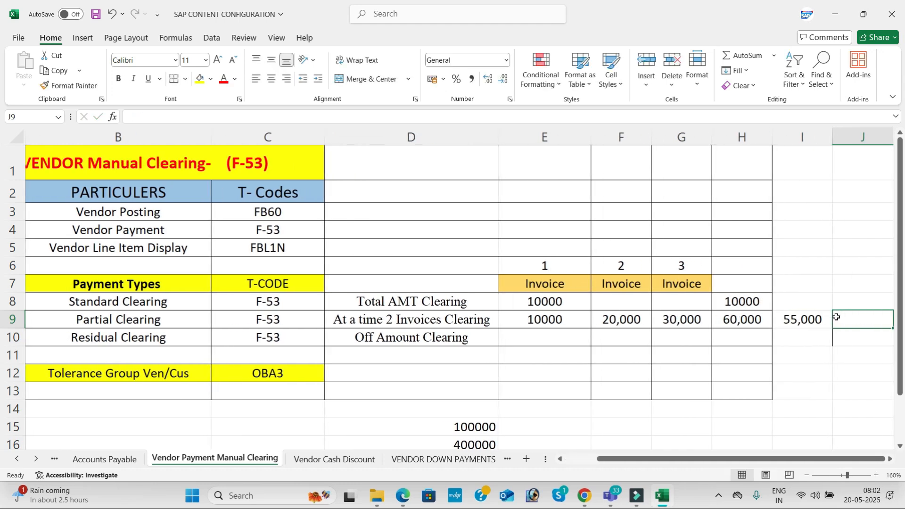
- Enter 5000 as the first invoice amount for Residual Clearing in E10
left_click(794, 340)
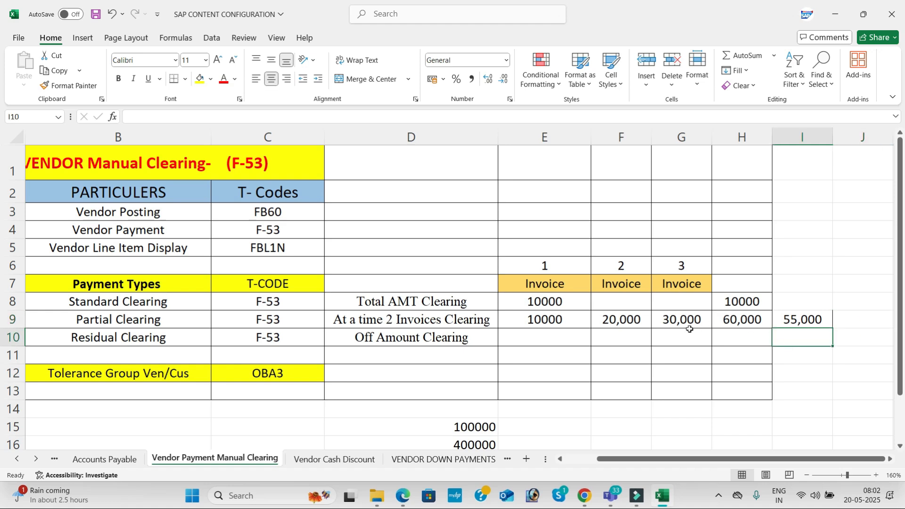
left_click(569, 332)
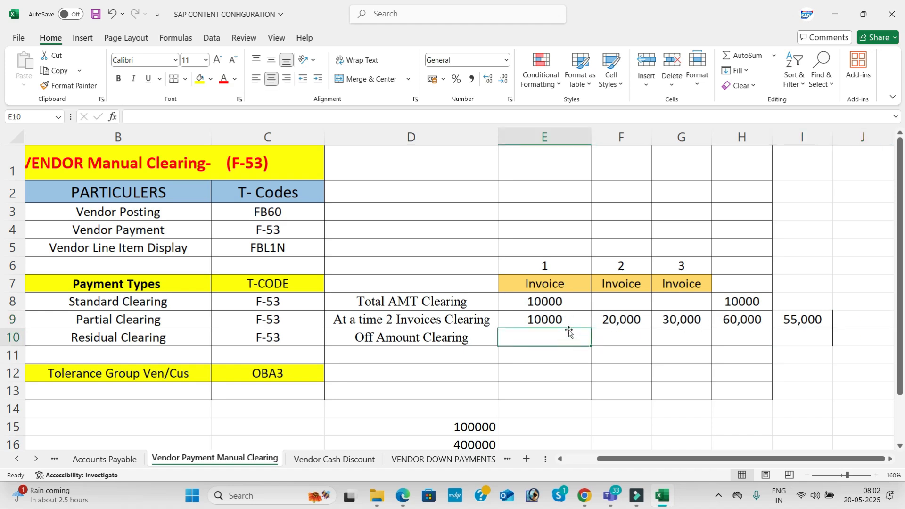
type("5000")
key("Return")
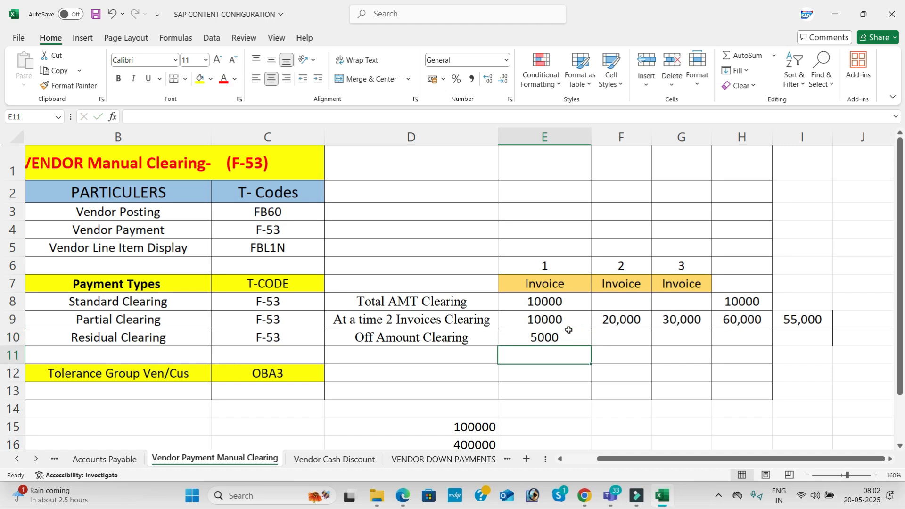
- Review the Partial Clearing amounts in row 9, and enter 2000 as the second Residual Clearing amount in F10
left_click_drag(572, 316, 678, 321)
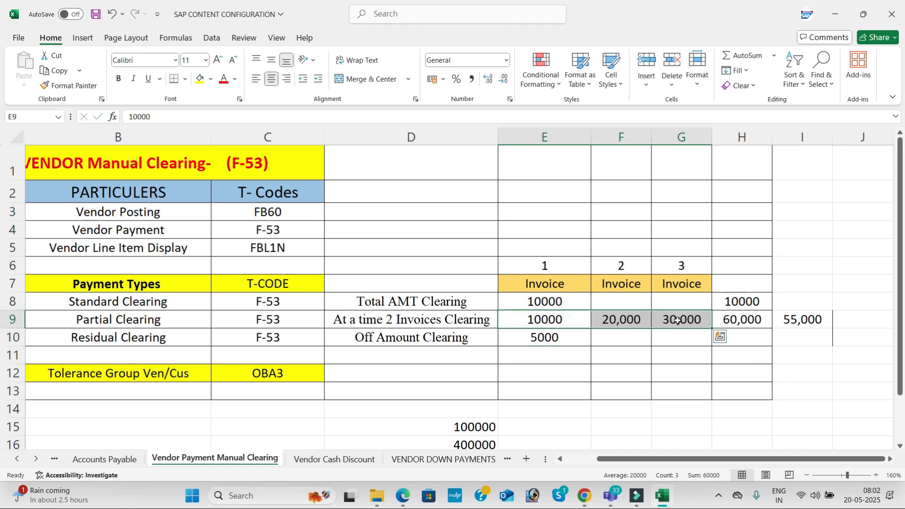
left_click(732, 320)
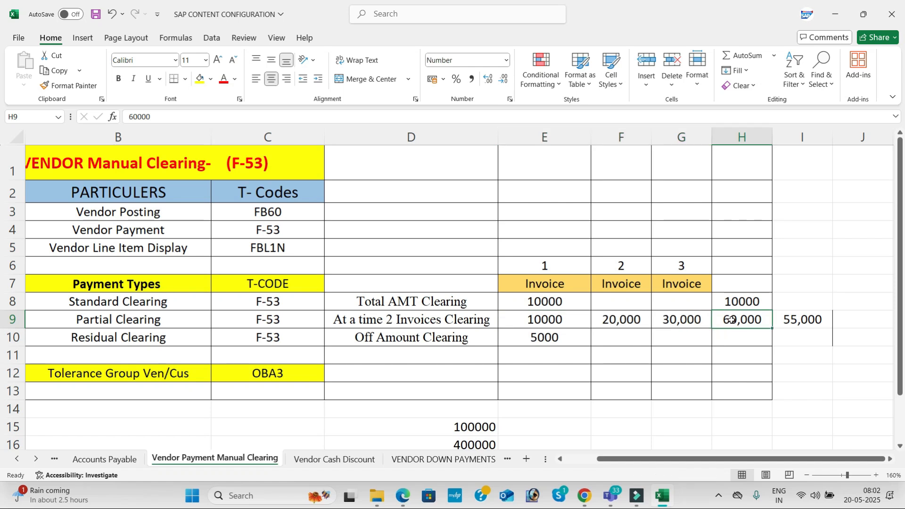
left_click(787, 320)
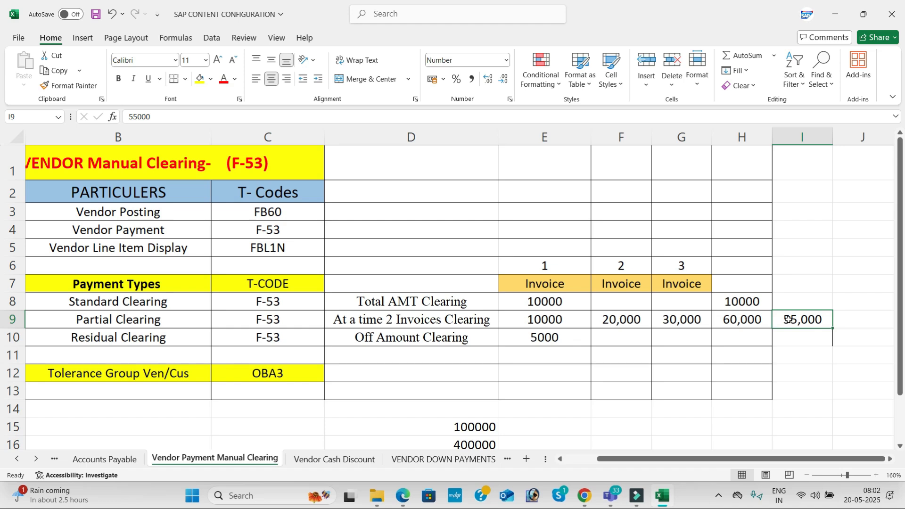
left_click(570, 336)
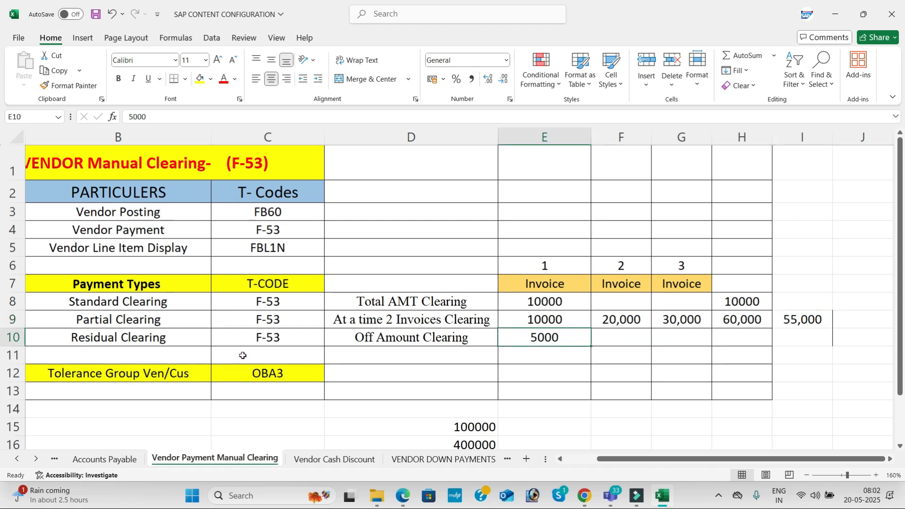
left_click(606, 338)
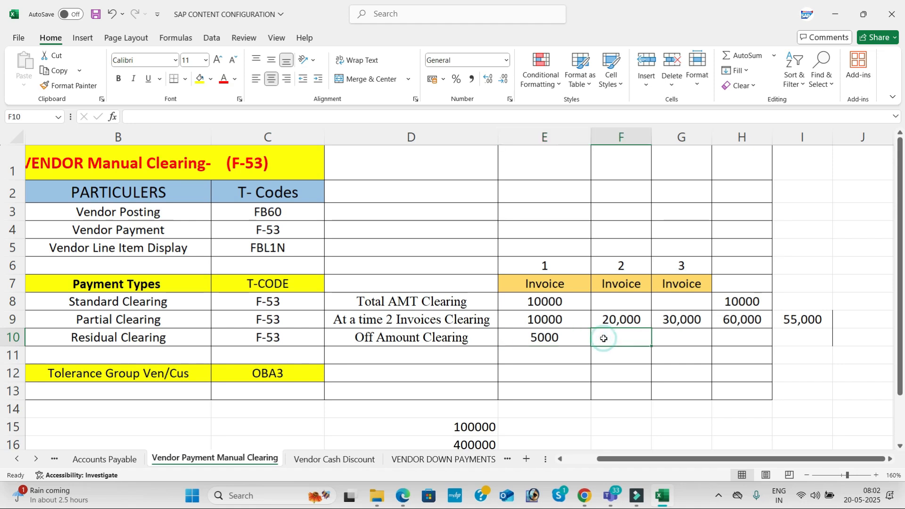
type("2000")
key("Tab")
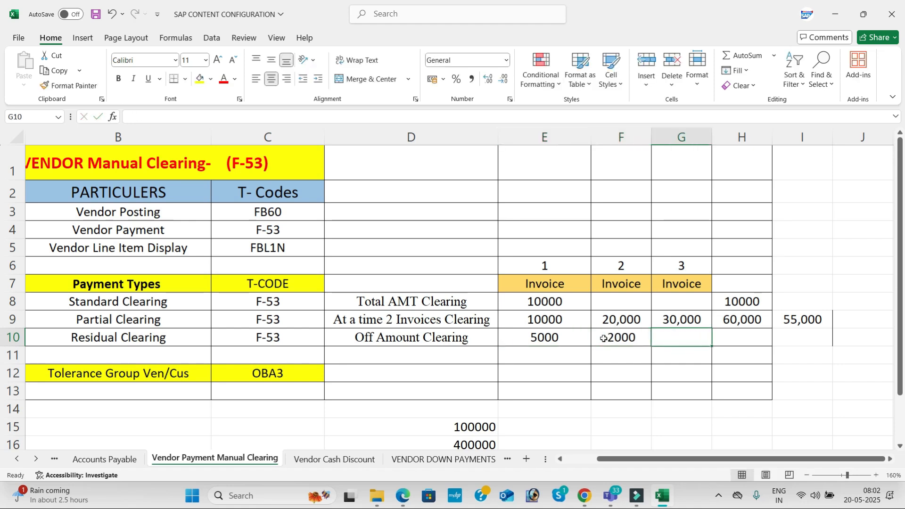
- Enter 1500 as the third invoice amount for Residual Clearing in G10
left_click(182, 340)
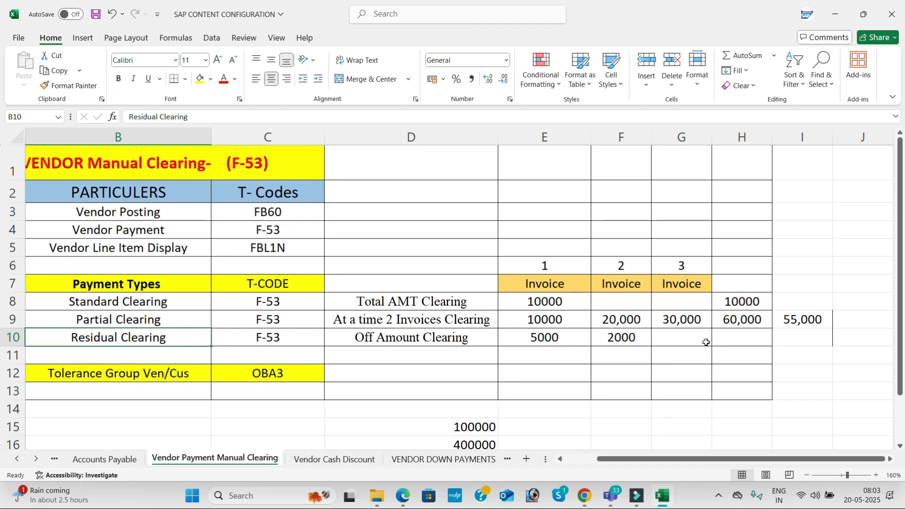
left_click(690, 333)
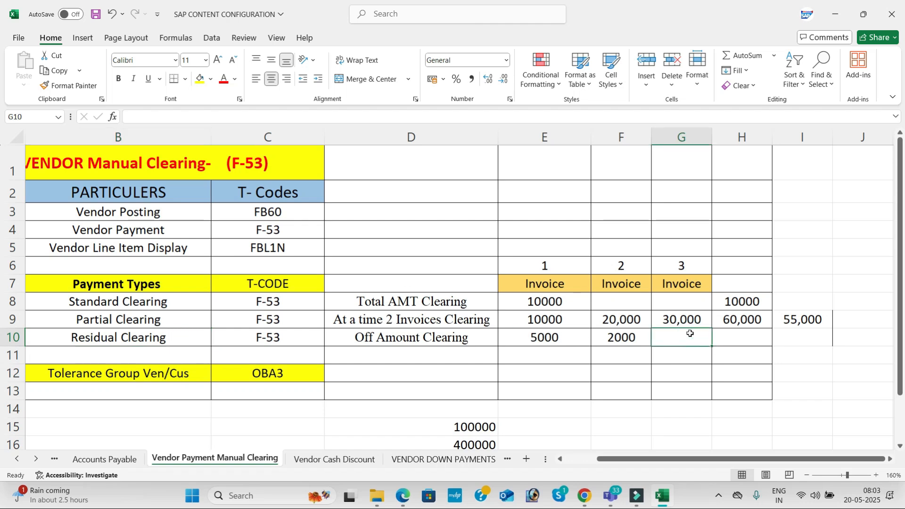
type("1500")
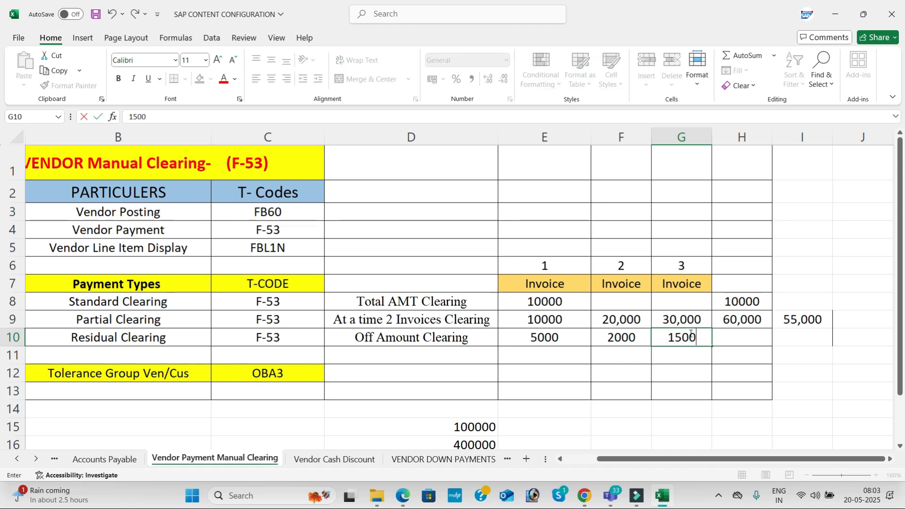
key("Tab")
key("Tab")
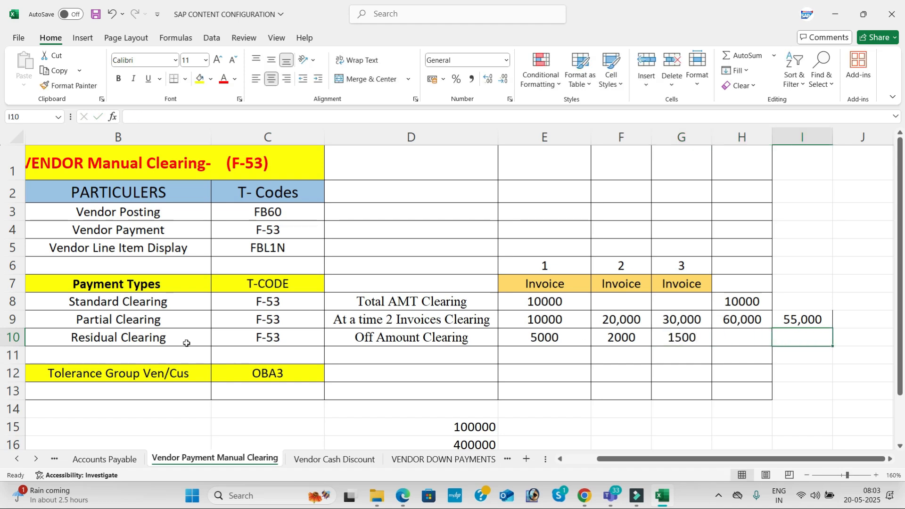
- Review the Standard, Partial and Residual Clearing payment types with their T-codes and the vendor/customer tolerance group code
left_click(169, 339)
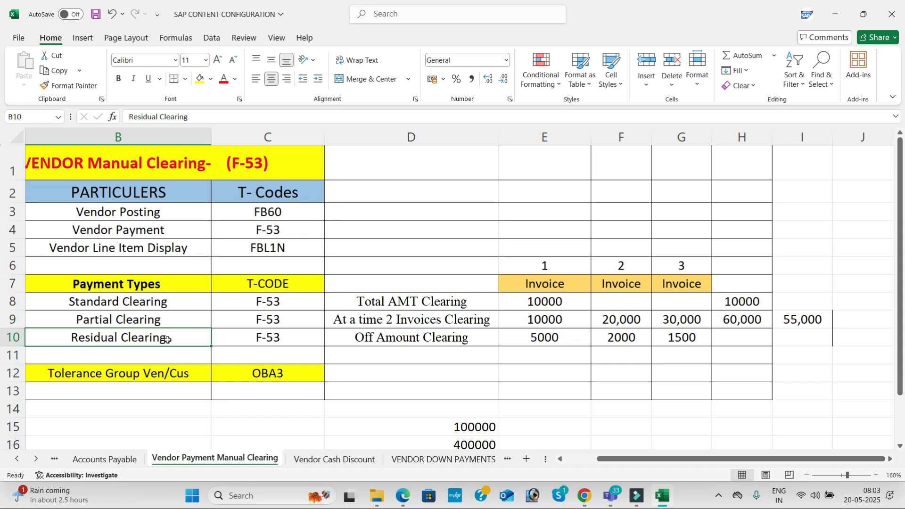
key("Left")
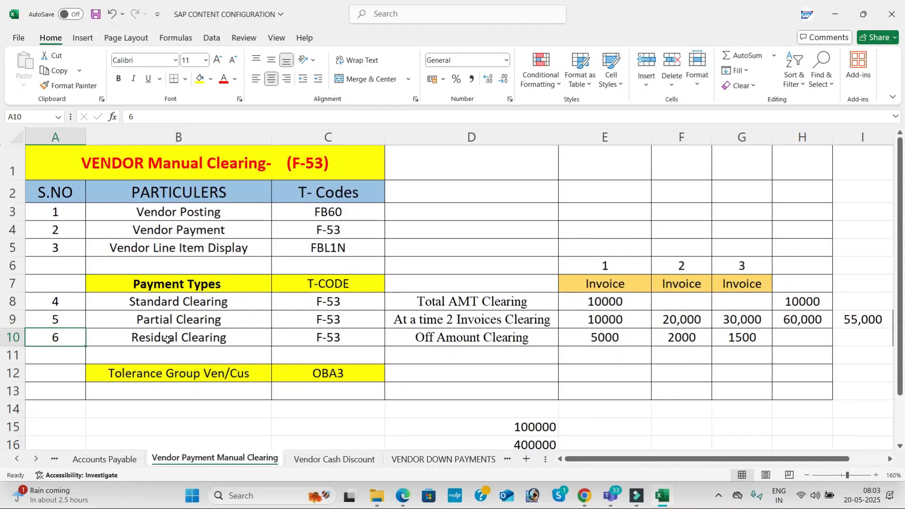
left_click(218, 338)
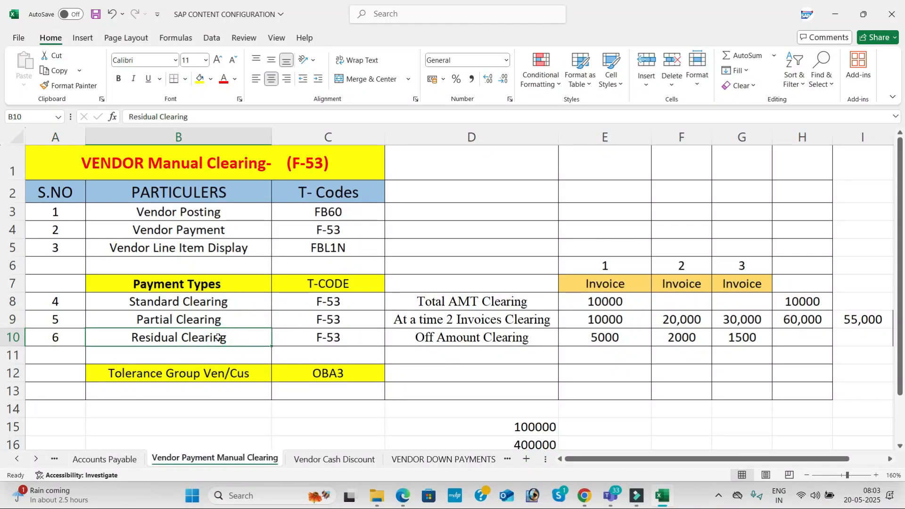
left_click(244, 301)
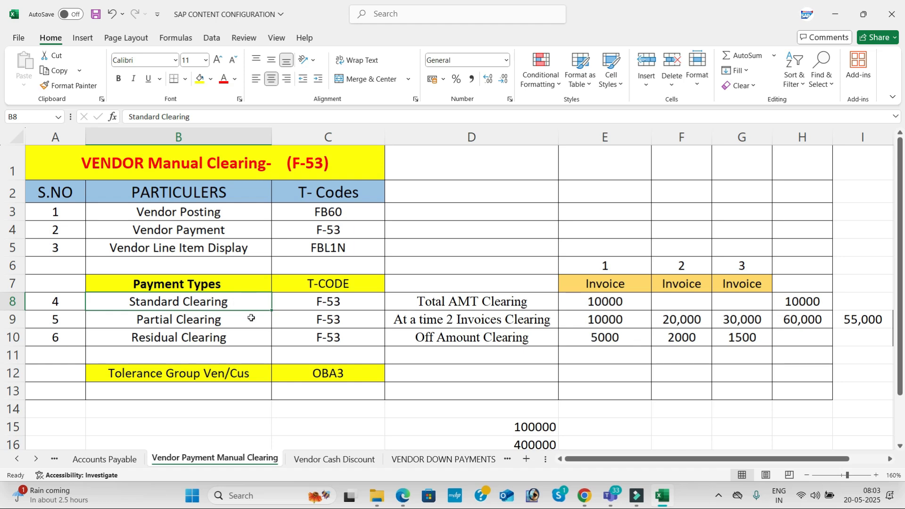
left_click(251, 318)
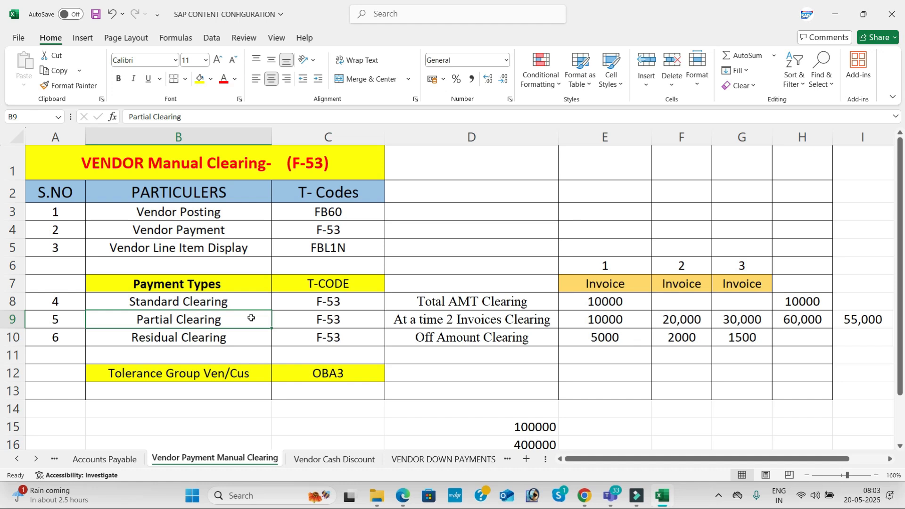
left_click(253, 335)
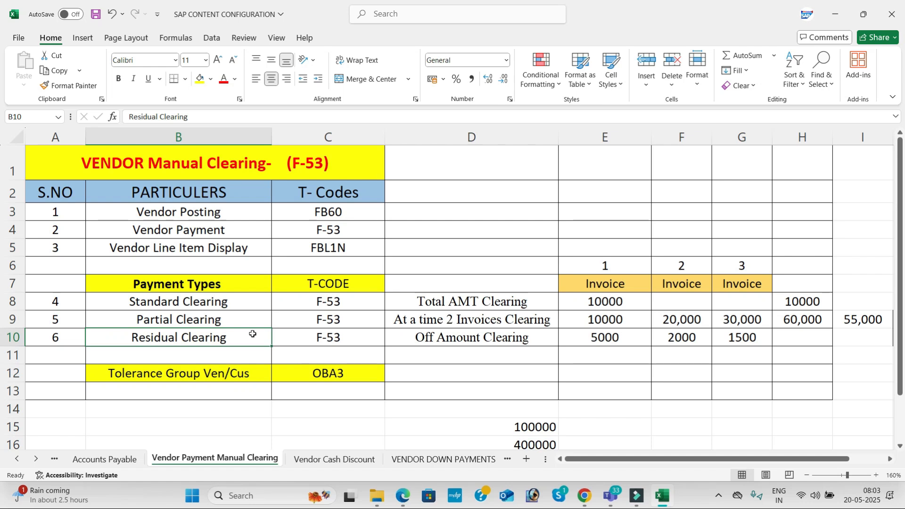
left_click_drag(212, 300, 340, 338)
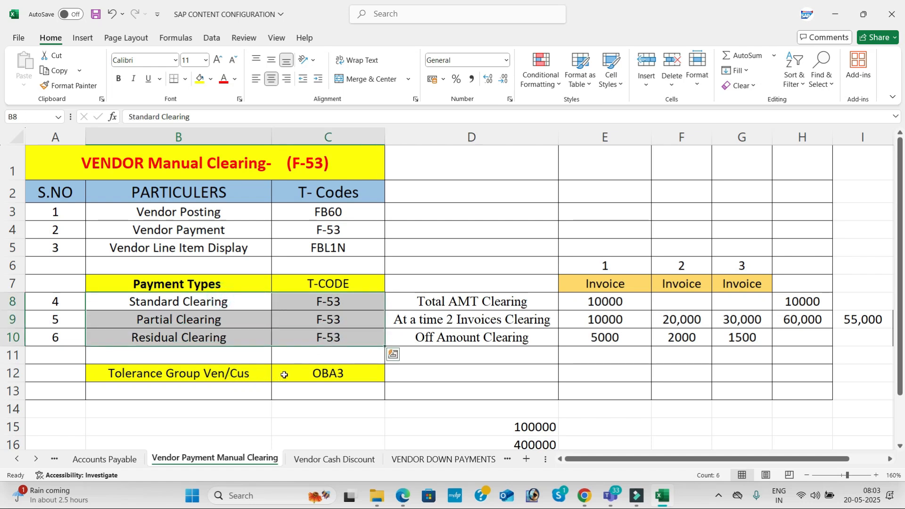
left_click(352, 374)
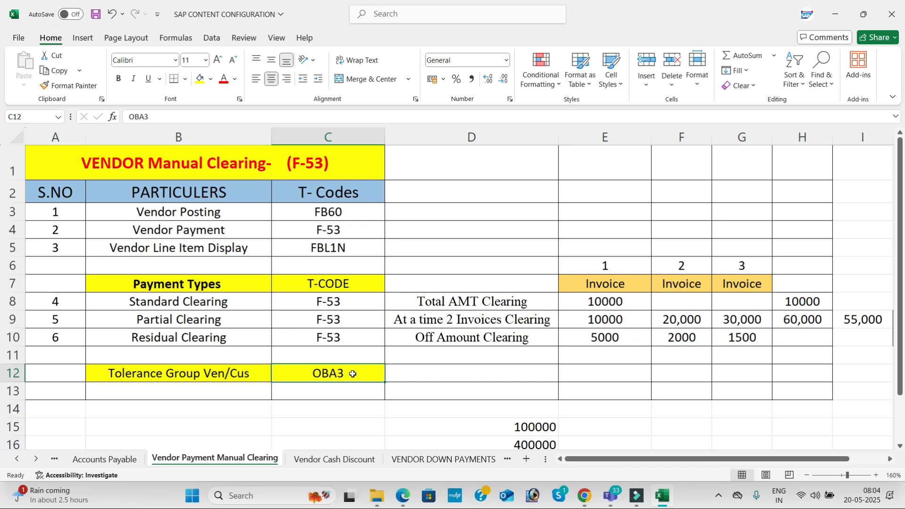
left_click(468, 298)
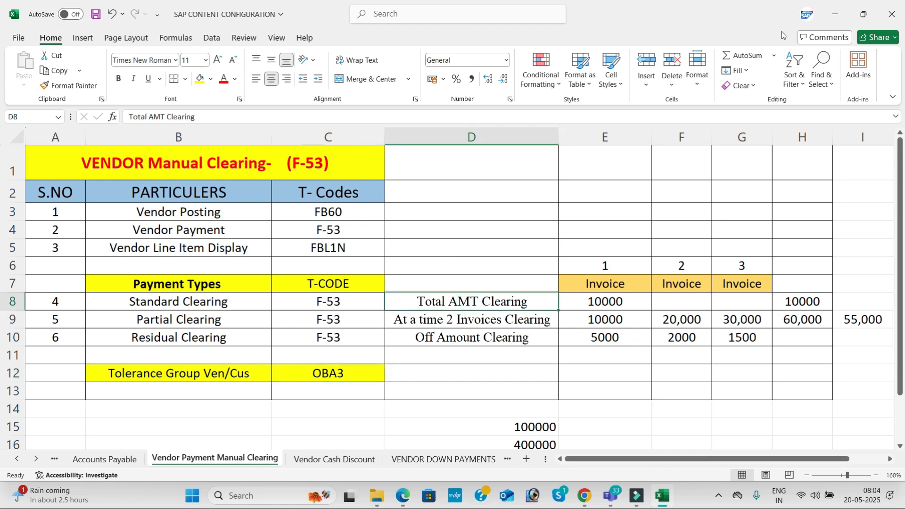
- Switch from the open windows to SAP Logon and open the SAP Fic connection in a maximized window
left_click(839, 17)
left_click(839, 15)
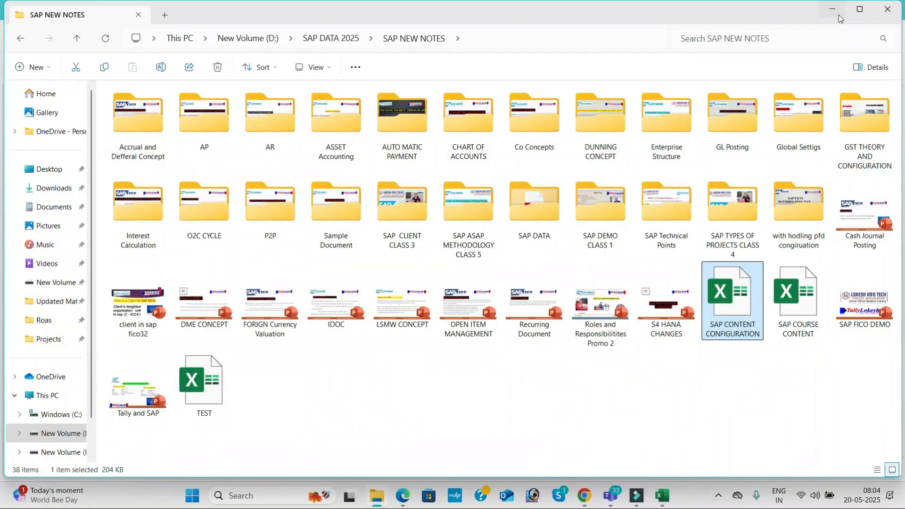
left_click(838, 15)
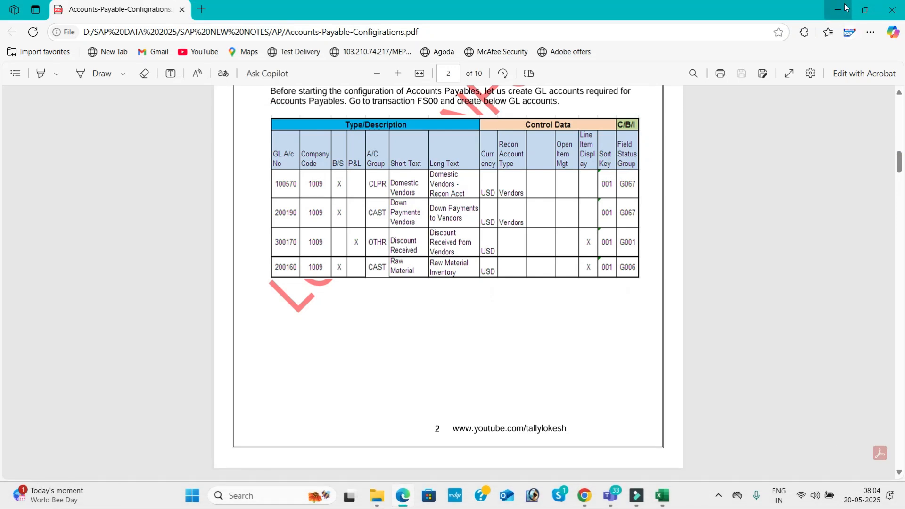
left_click(844, 7)
double_click(110, 81)
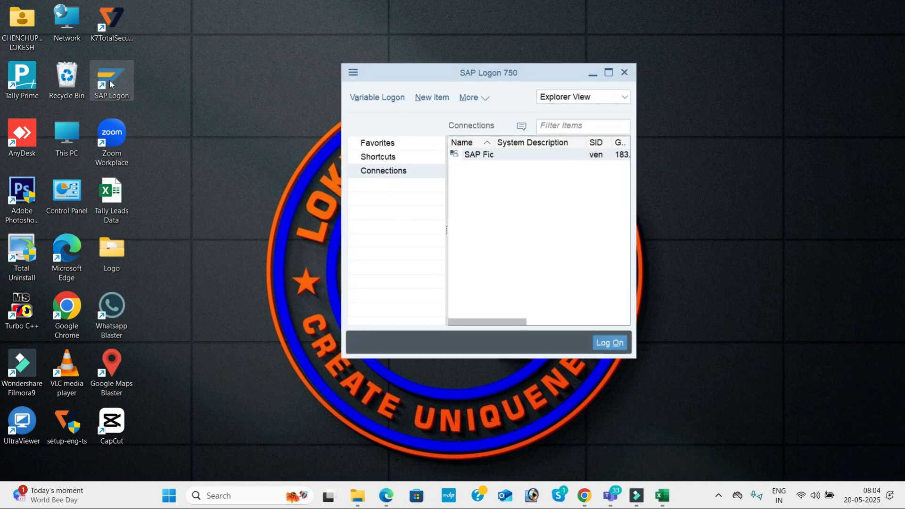
left_click(612, 70)
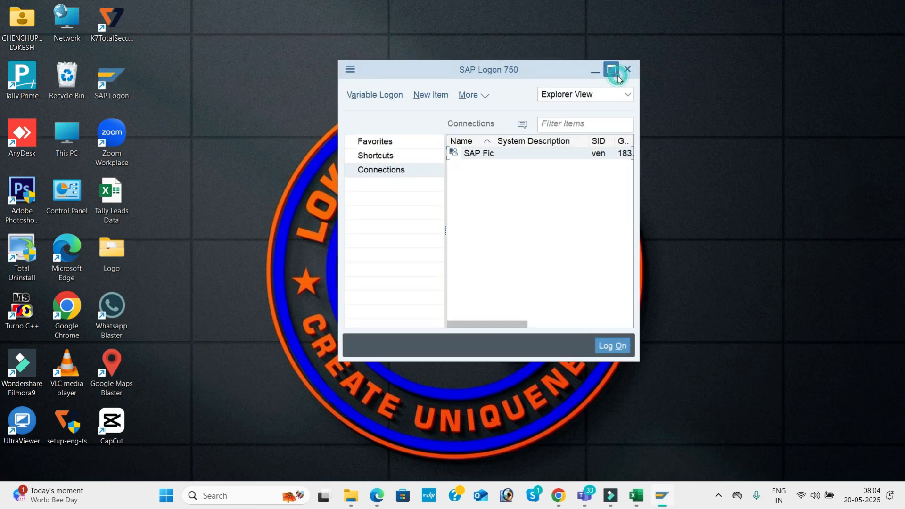
left_click(500, 92)
double_click(500, 93)
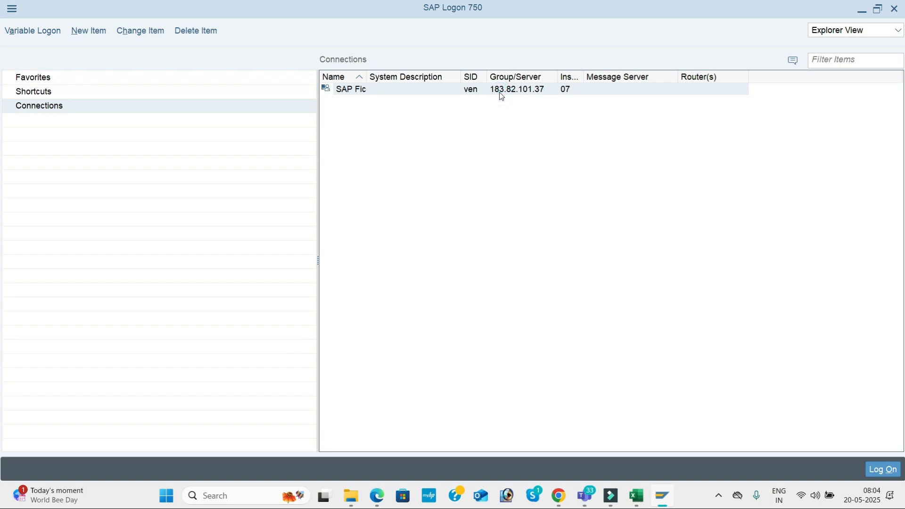
- Log on to client 800 as FIUSER42 with the account password and language EN
key("Down")
key("Down")
key("Tab")
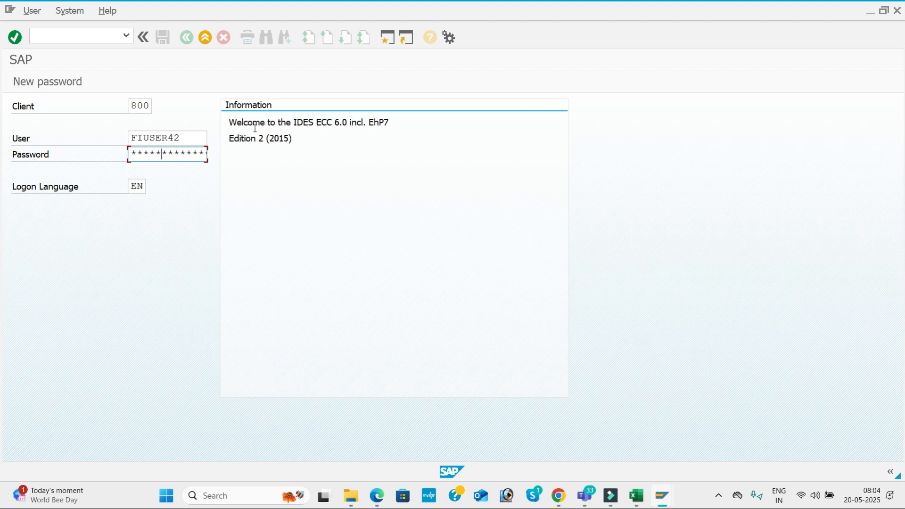
key("Return")
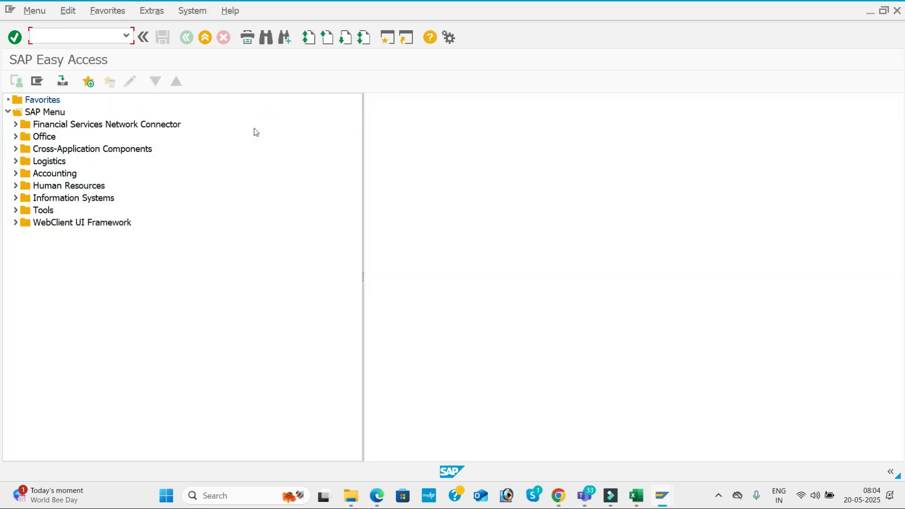
- Open transaction OB57 and position the user tolerance group assignments on FIUSER42
type("OB57")
key("Return")
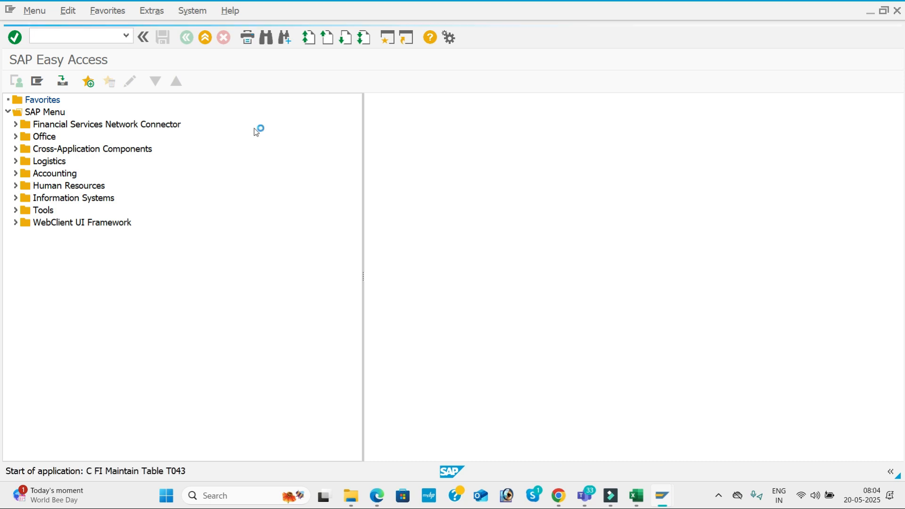
left_click(271, 428)
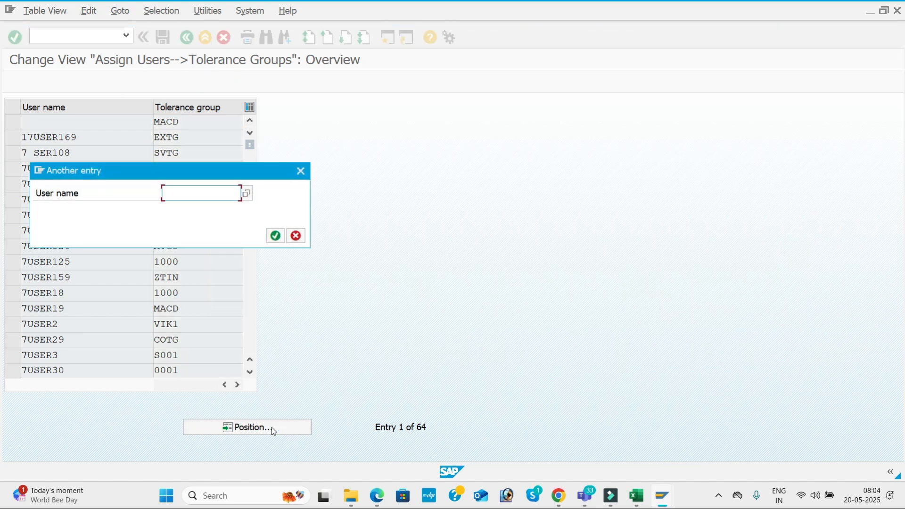
key("BackSpace")
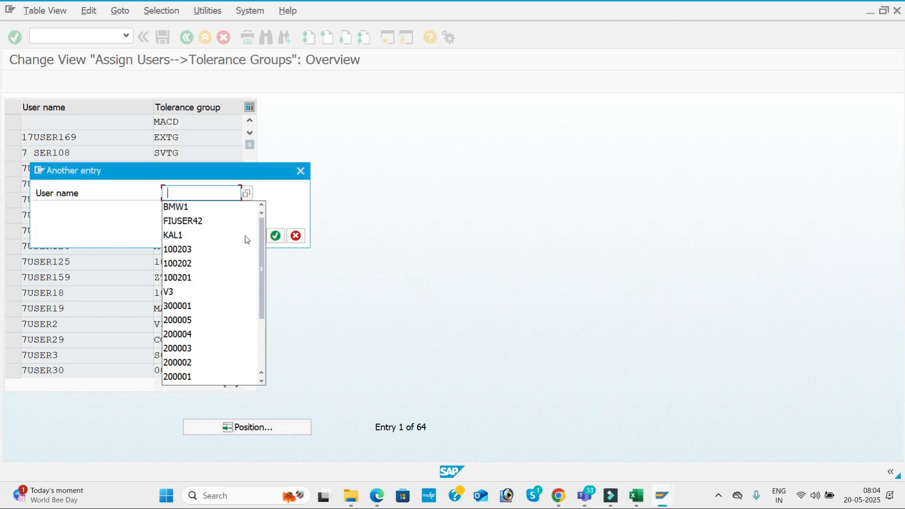
left_click(211, 222)
left_click(275, 236)
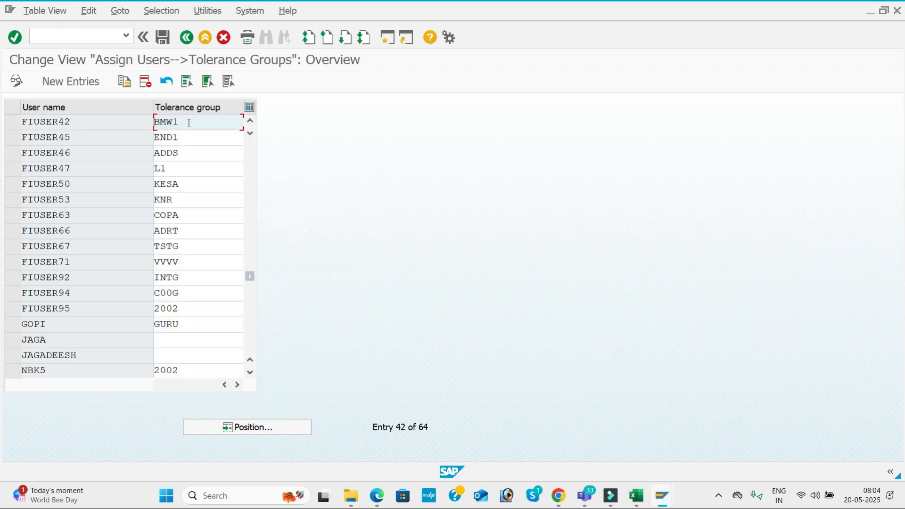
- Set the tolerance group assigned to FIUSER42 to KAL1
left_click(188, 122)
key("BackSpace")
key("BackSpace")
key("BackSpace")
key("BackSpace")
type("KA;")
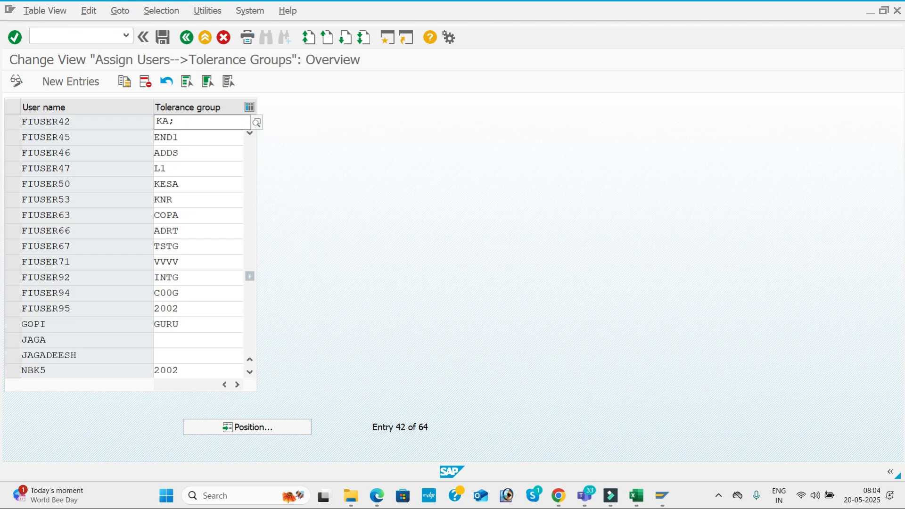
key("BackSpace")
type("L1")
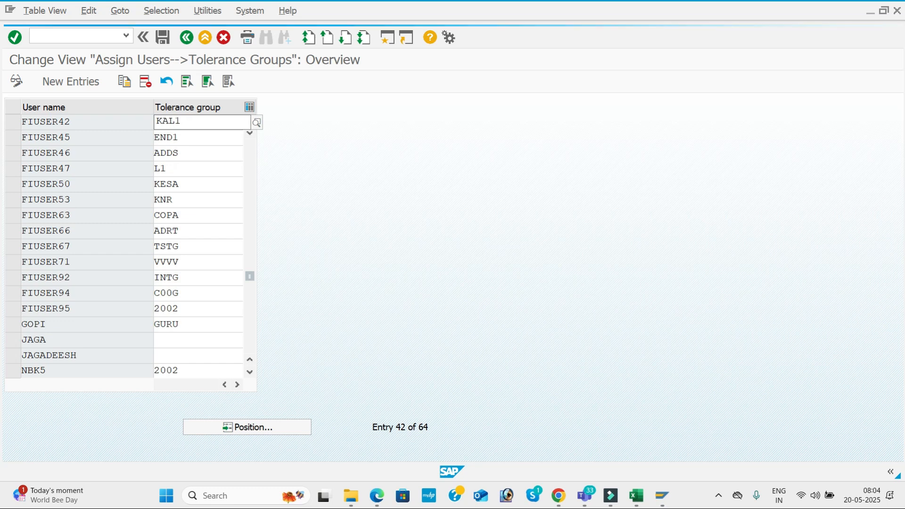
- Save the tolerance group assignment under customizing request MAHK913359 and leave the transaction for the SAP Easy Access screen
left_click(190, 151)
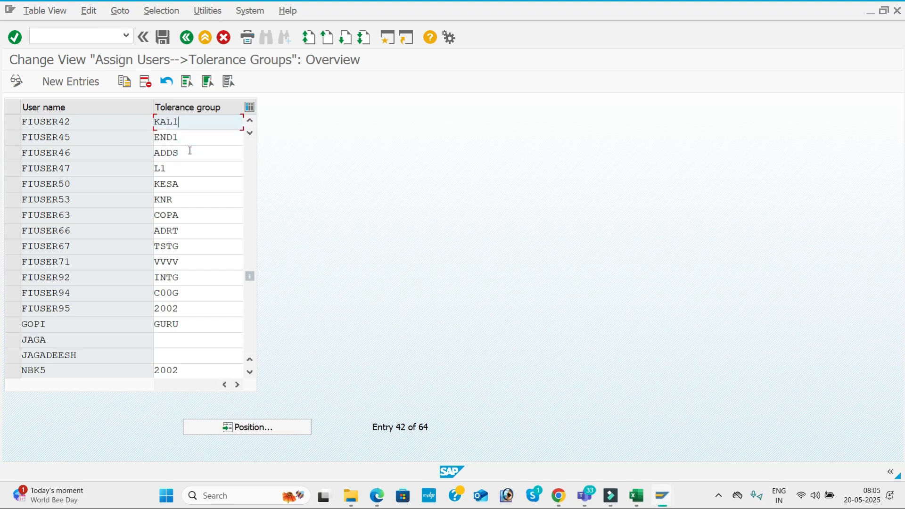
left_click(163, 38)
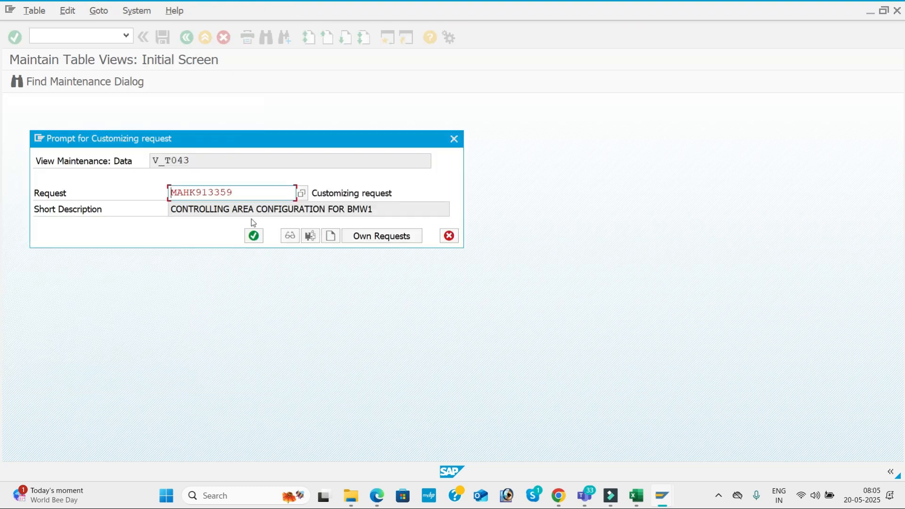
left_click(254, 235)
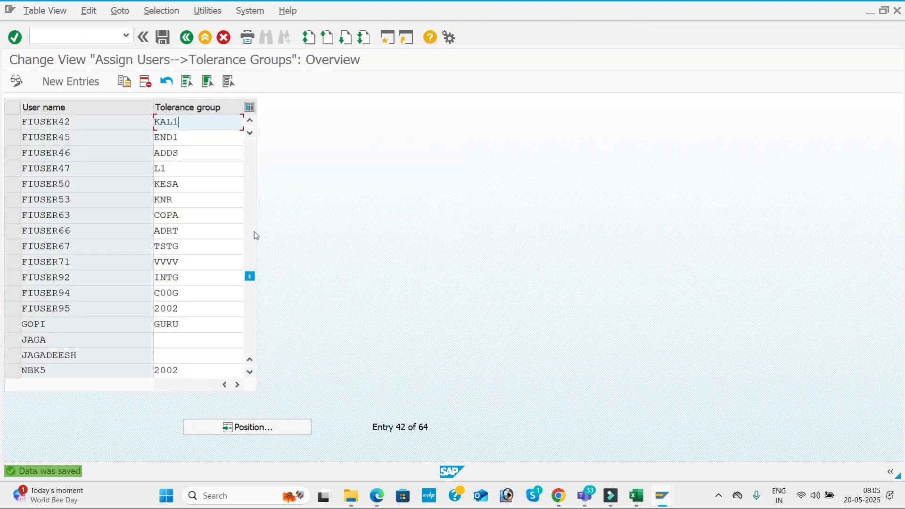
left_click(105, 39)
type("/n")
key("Return")
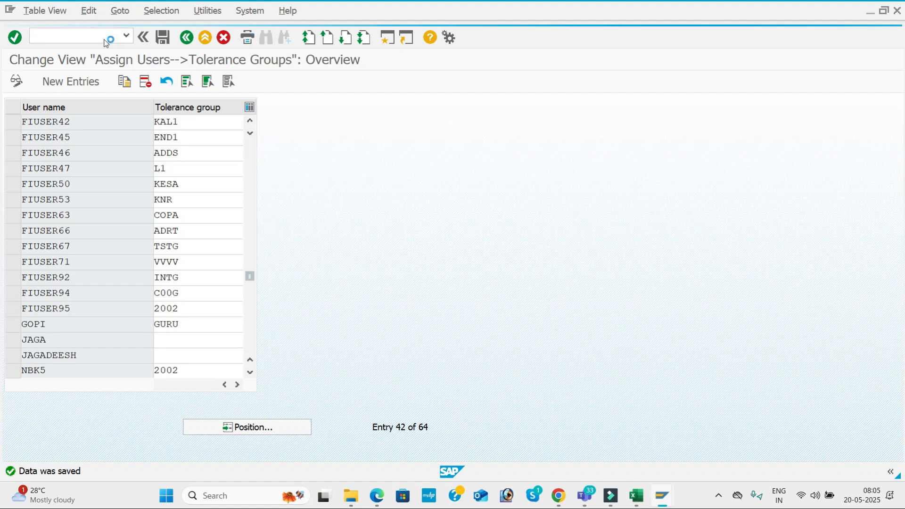
- Check the vendor line item display T-code in the Excel sheet, then switch back to SAP and open transaction FBL1N
key("alt+Tab")
key("alt+Tab")
key("alt+Tab")
key("alt+Tab")
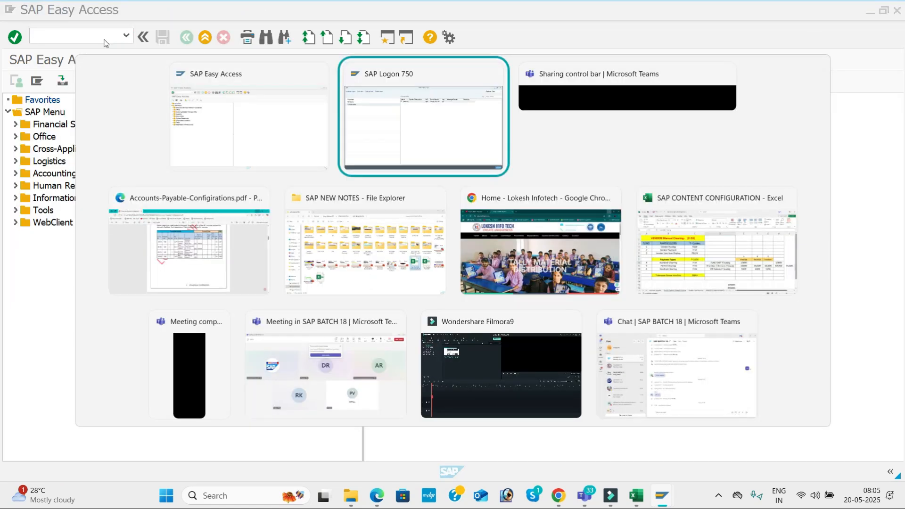
key("alt+Tab")
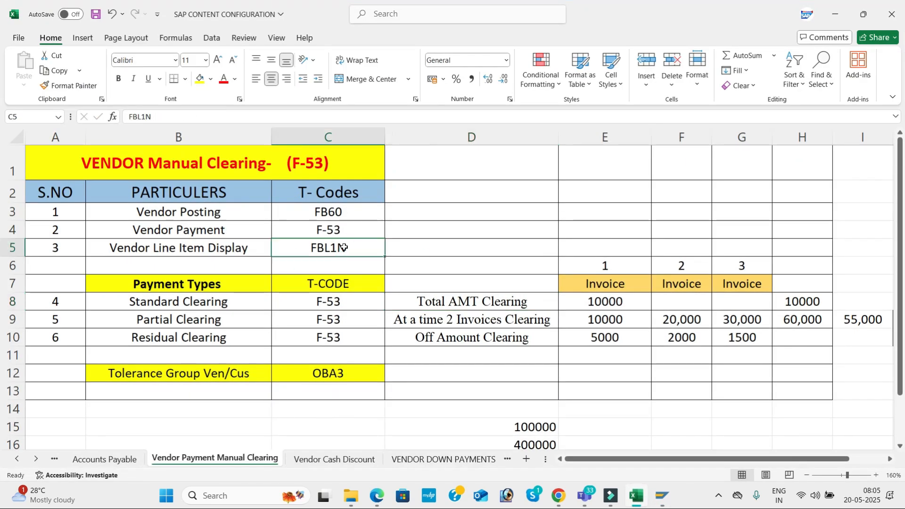
key("alt+Tab")
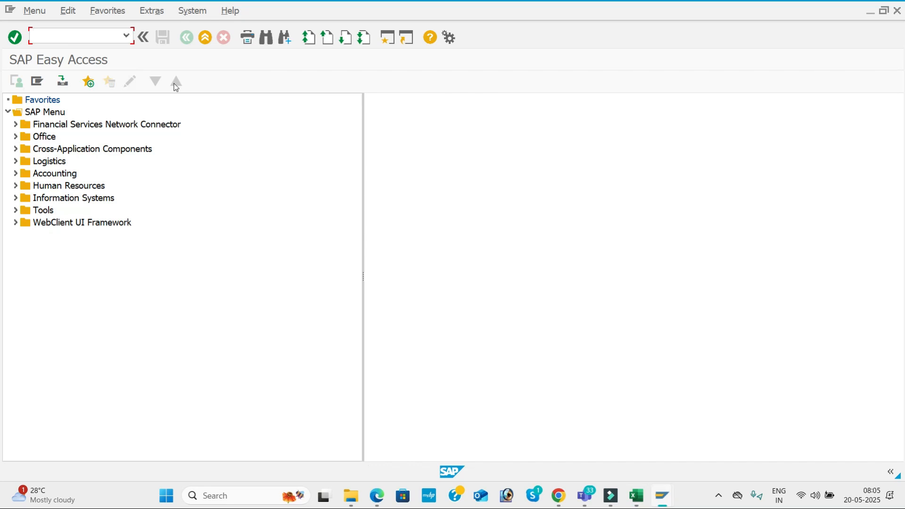
type("FBL1N")
key("Return")
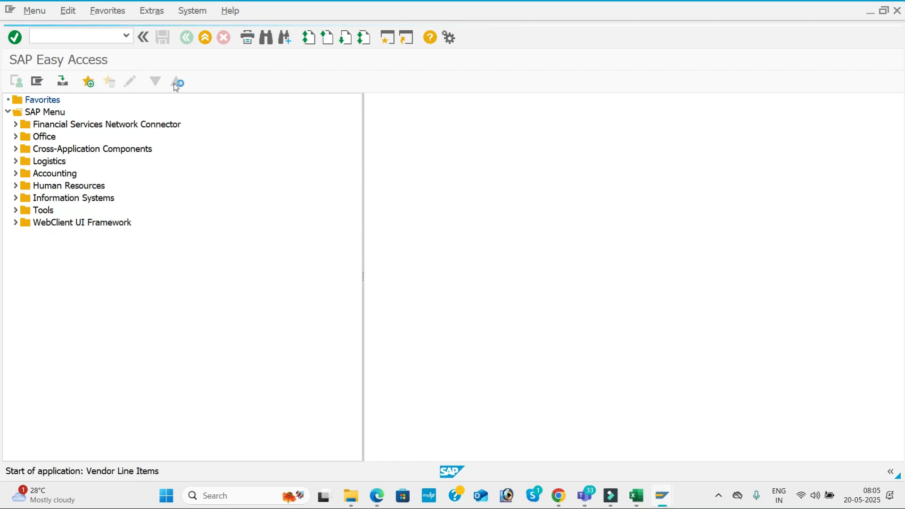
- Display the open line items of vendor VARA PVT LTD in company code KAL1
left_click(232, 138)
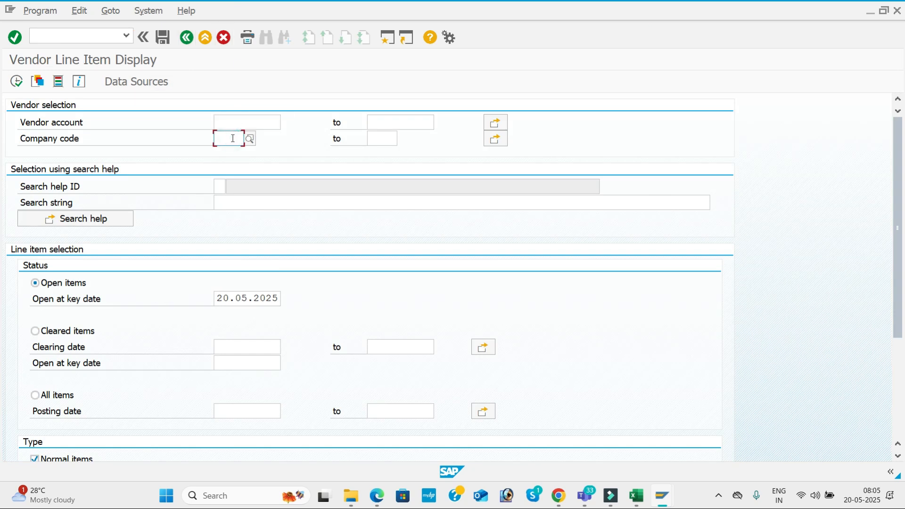
type("KAL1")
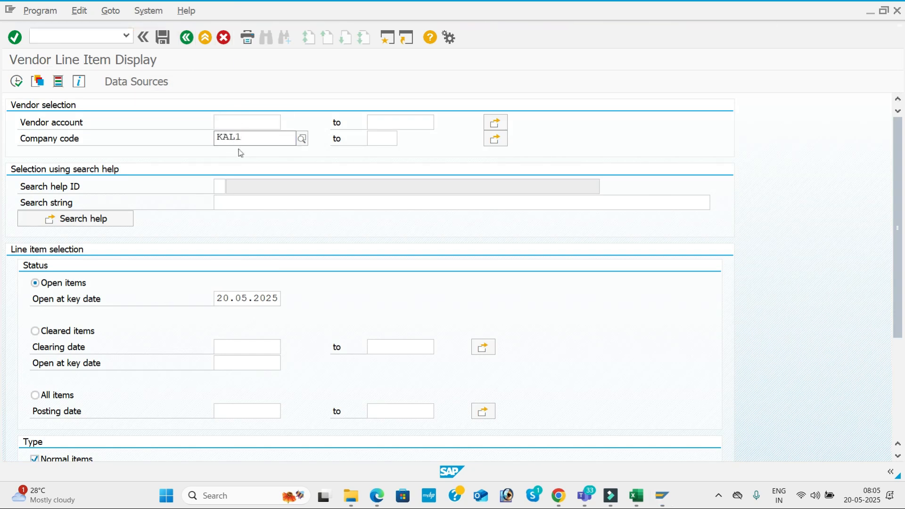
left_click(263, 122)
left_click(287, 121)
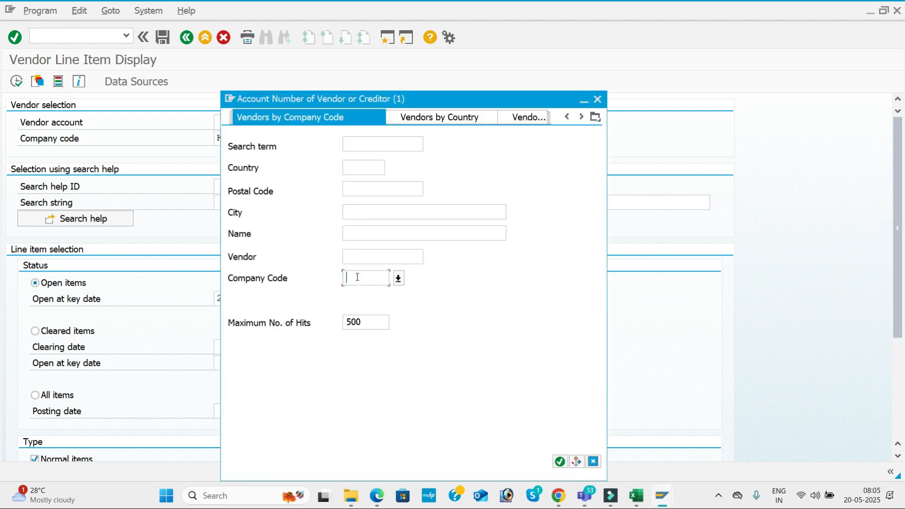
key("Return")
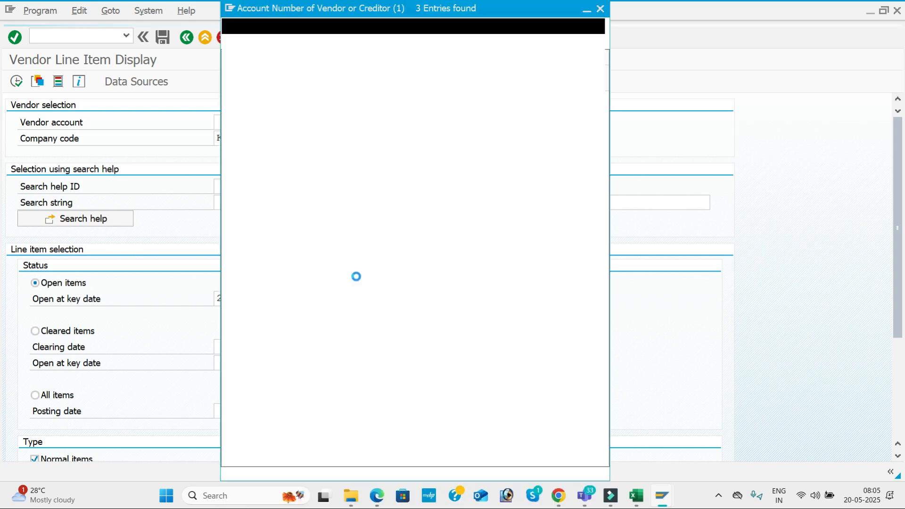
double_click(374, 127)
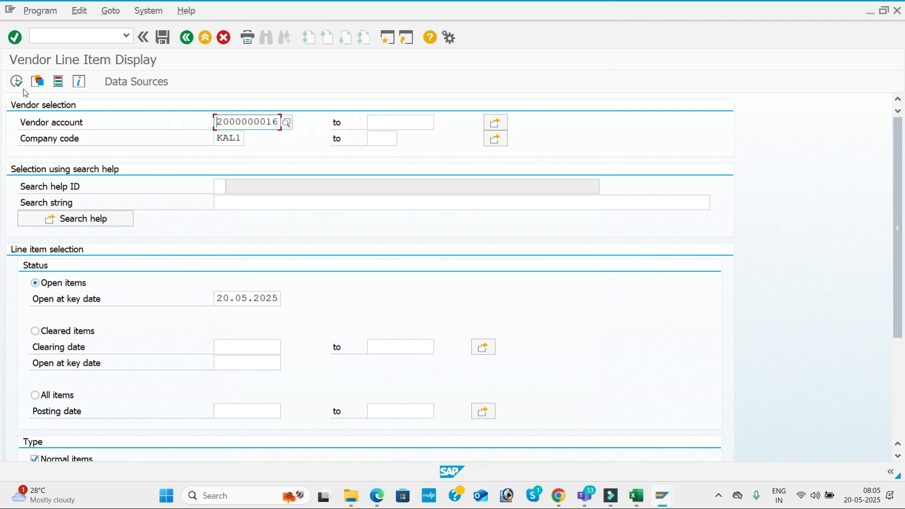
left_click(18, 84)
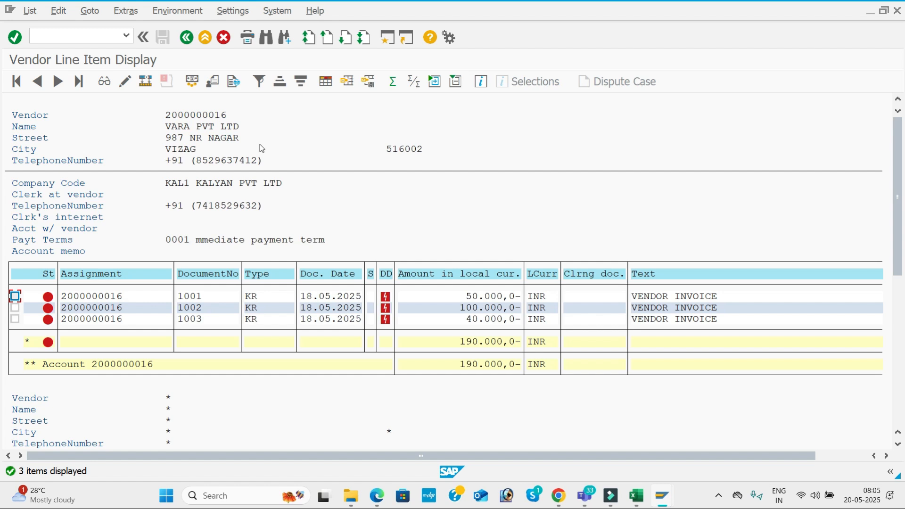
- Leave the line item display, check the vendor posting T-code in the Excel sheet, and open transaction FB60 in SAP
left_click(188, 44)
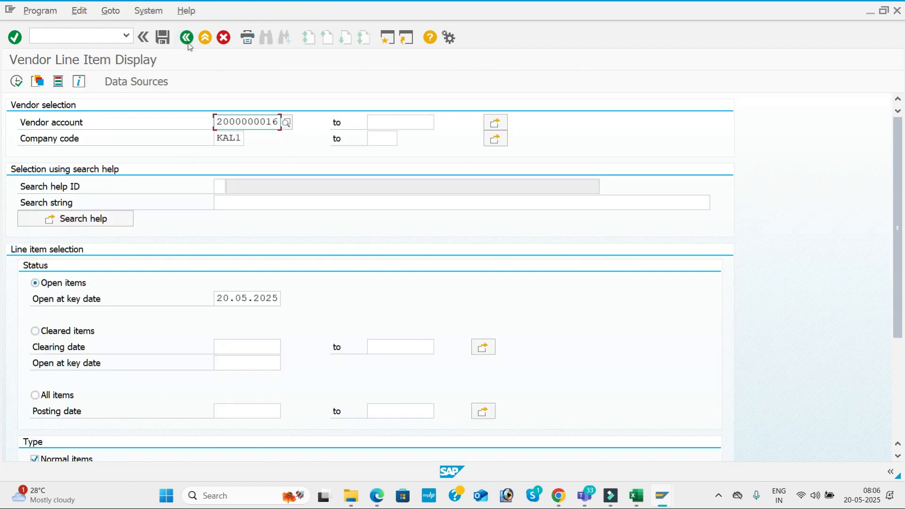
key("alt+Tab")
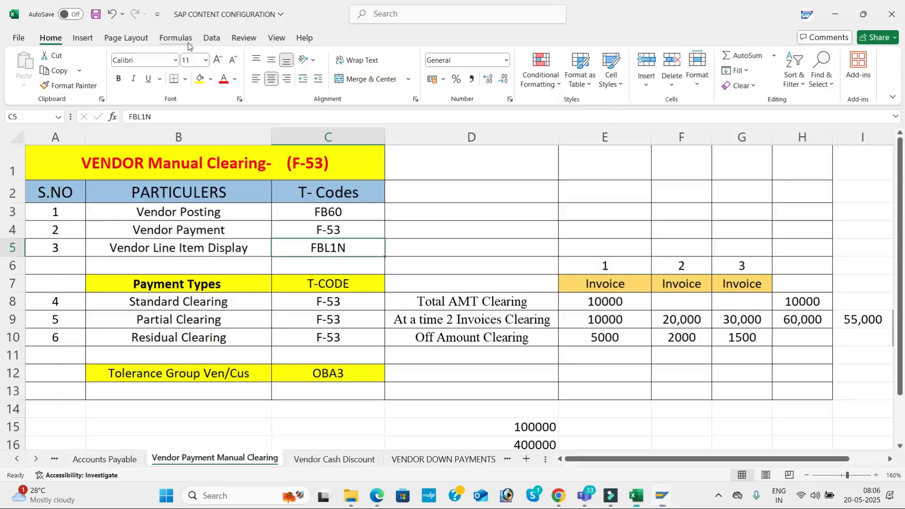
key("alt+Tab")
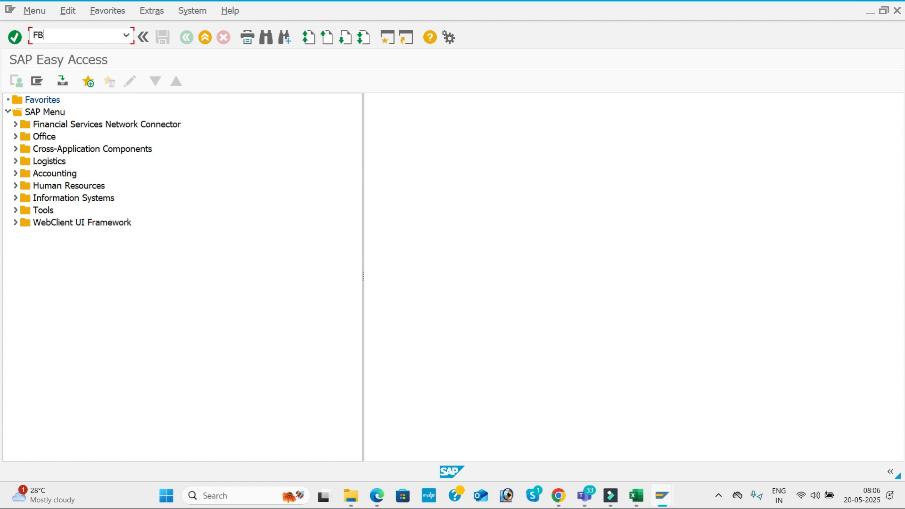
key("Return")
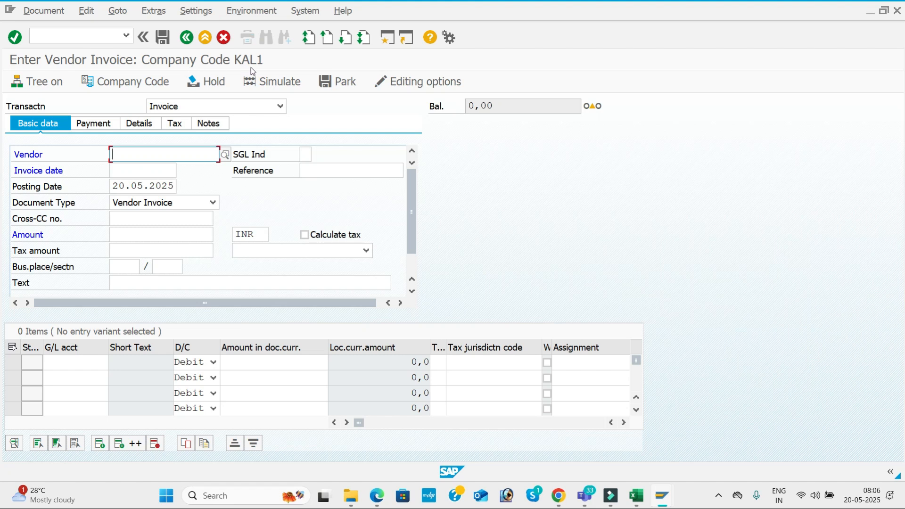
- Enter vendor BMW IT SOLUTIONS, invoice date 20.05.2025 and reference VEN -004 in the vendor invoice's basic data
left_click(225, 154)
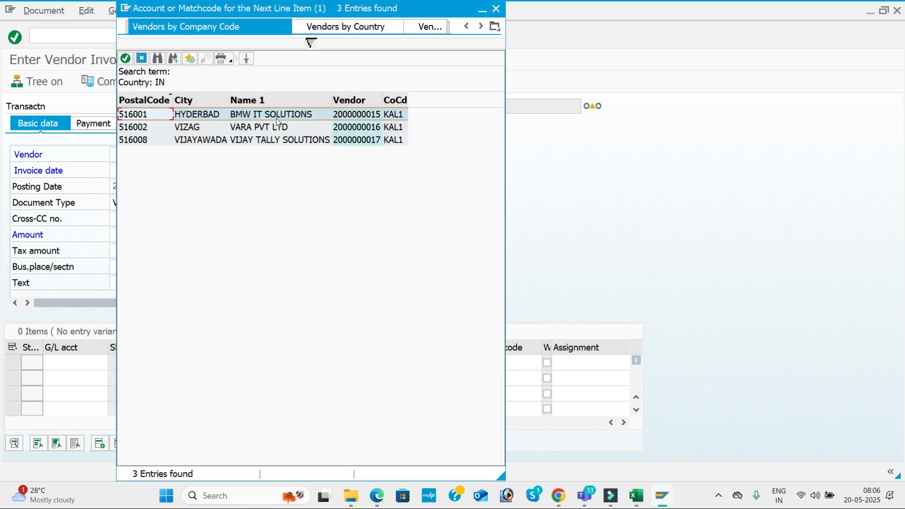
double_click(280, 116)
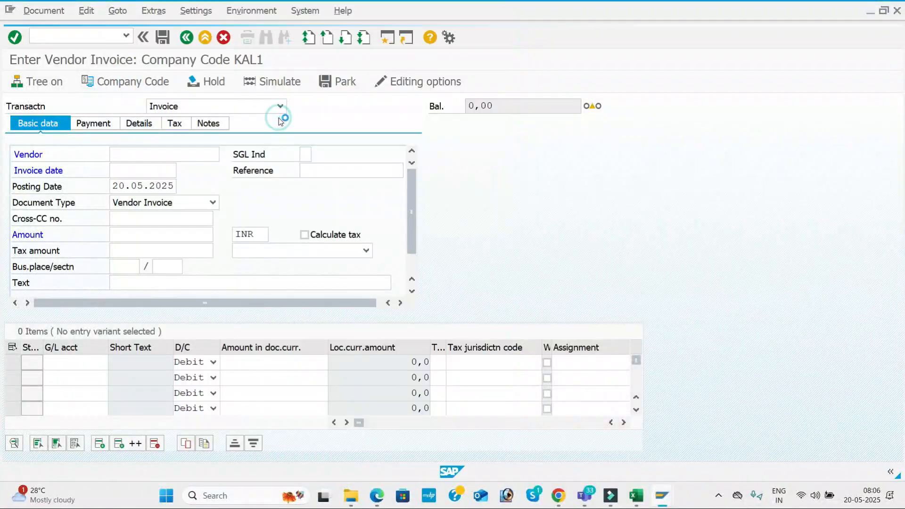
left_click(160, 172)
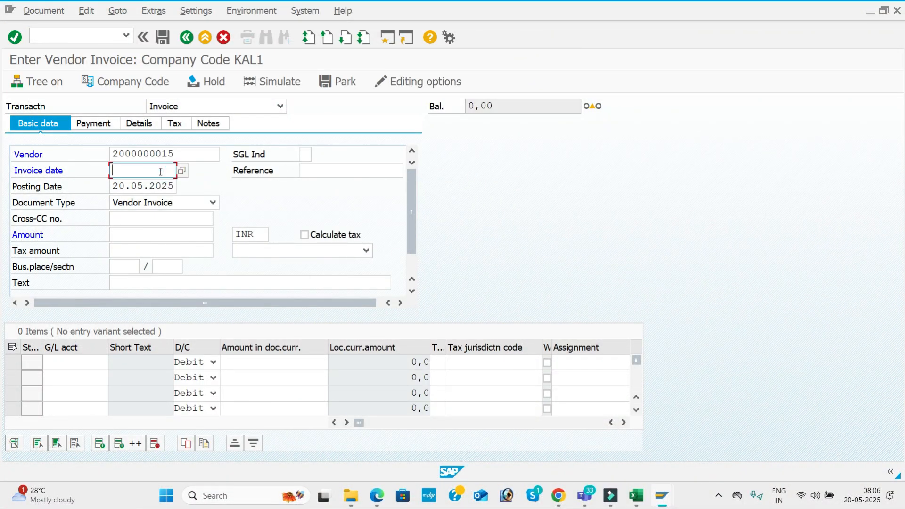
type("20.05.2025")
key("Tab")
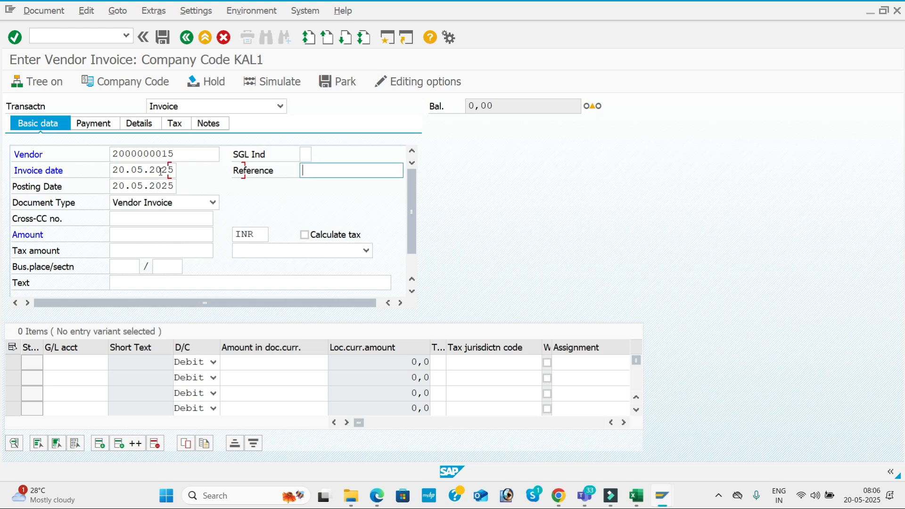
key("Down")
key("Tab")
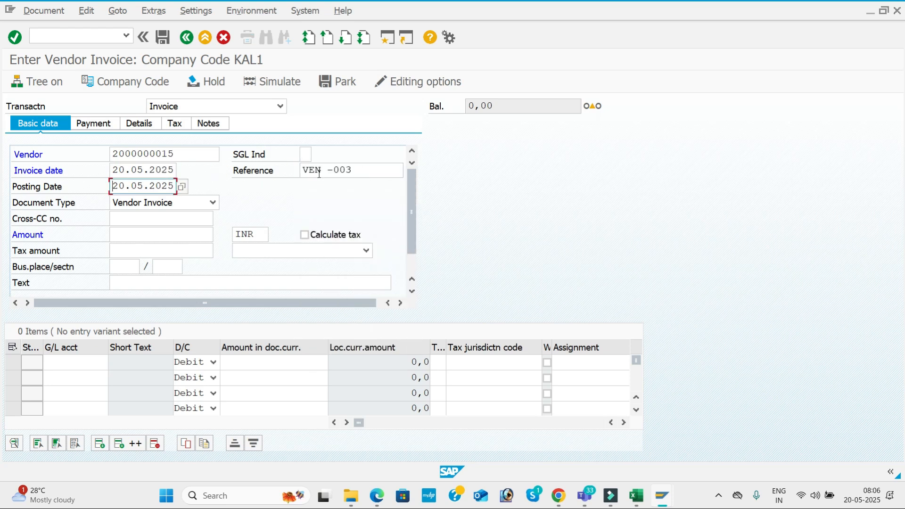
left_click(365, 169)
key("BackSpace")
type("4")
- Set the vendor invoice amount to 100000 and its text to VENDOR INVOICE
key("Tab")
key("Tab")
key("Tab")
key("Tab")
key("Down")
key("Down")
key("Down")
key("Tab")
key("Tab")
key("Tab")
key("Tab")
key("Tab")
key("Tab")
key("Tab")
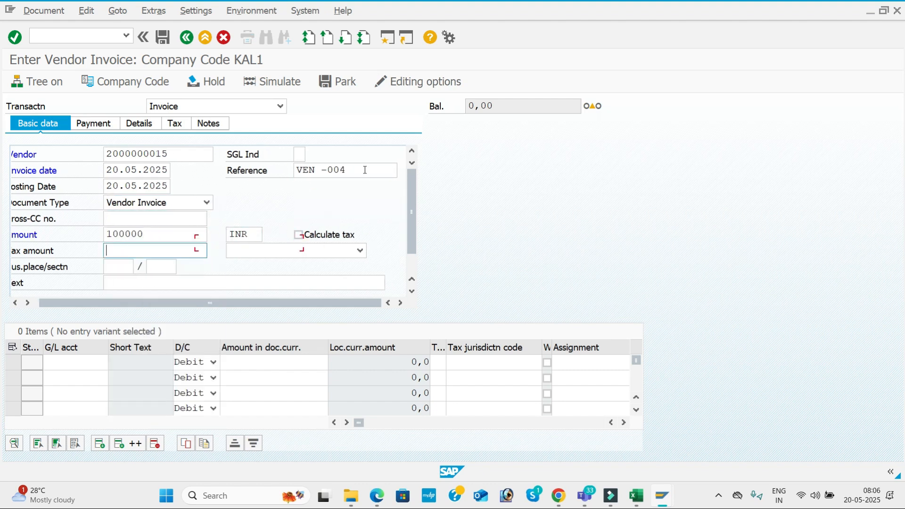
key("Down")
key("Tab")
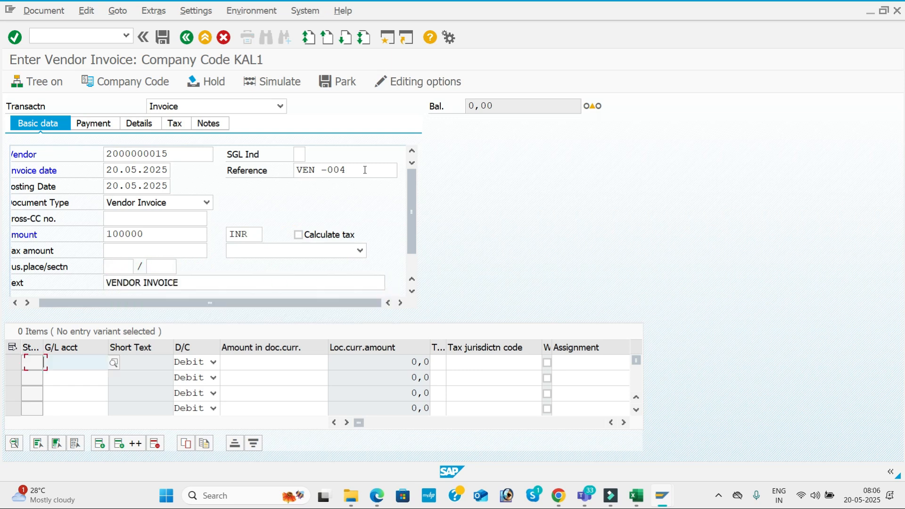
- Enter G/L account 400005 in the first line item with a debit amount of 100000
key("Down")
key("Down")
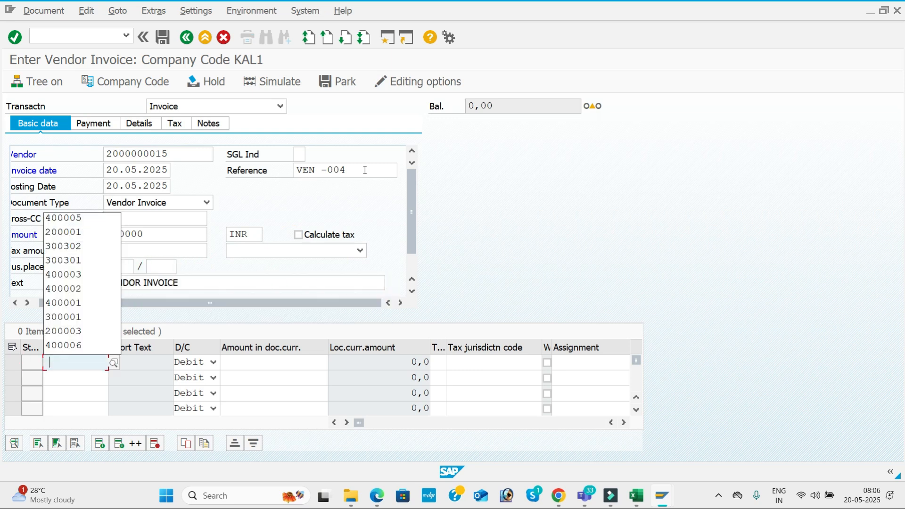
key("Tab")
key("Tab")
key("Down")
key("Down")
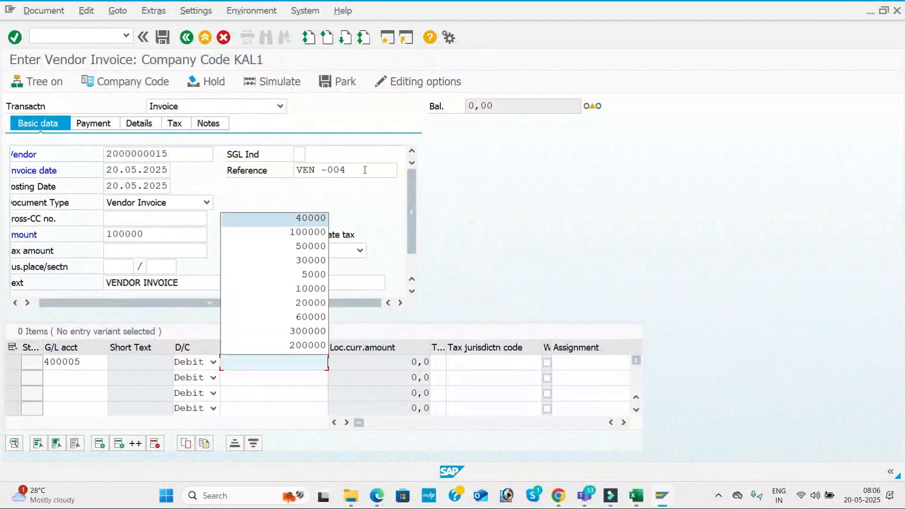
key("Tab")
key("Tab")
key("Tab")
key("Tab")
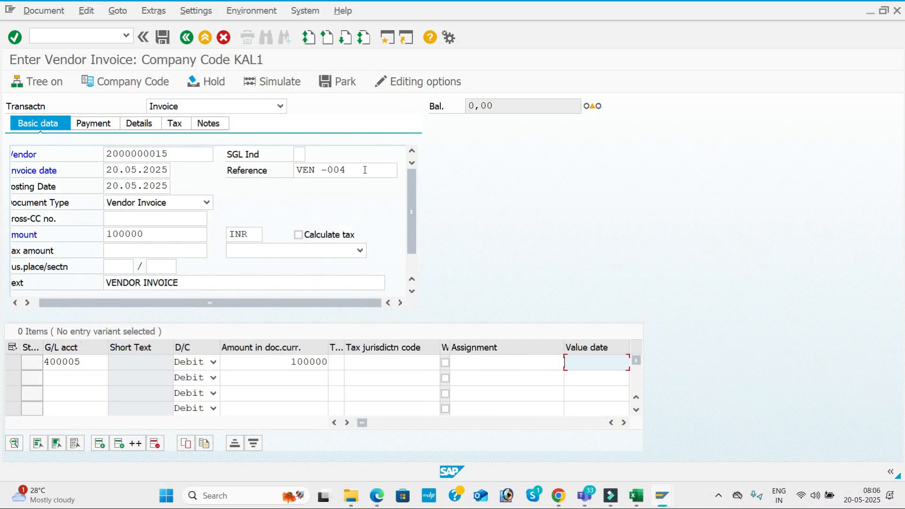
- Set the line item's value date to 20.05.2025 and its text to Purchase A/c, leaving the long text empty
type("20.05.2025")
key("Tab")
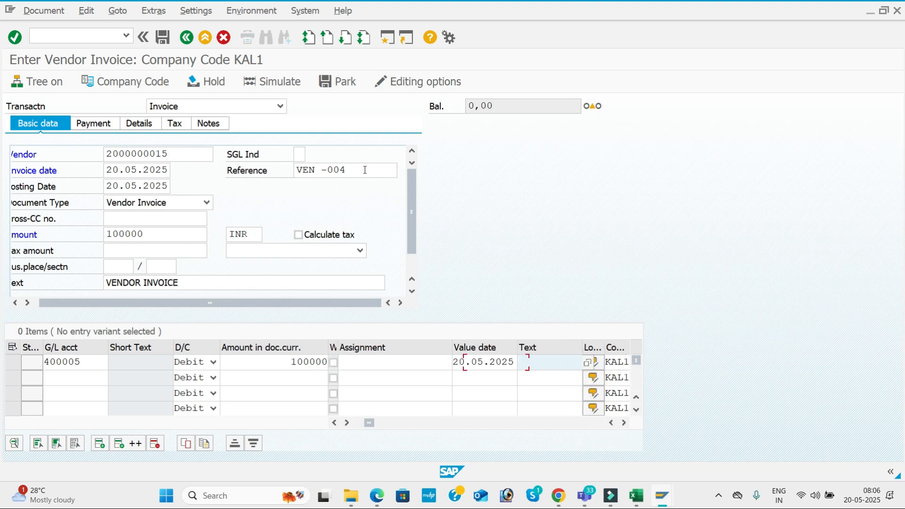
key("Down")
key("Down")
key("Tab")
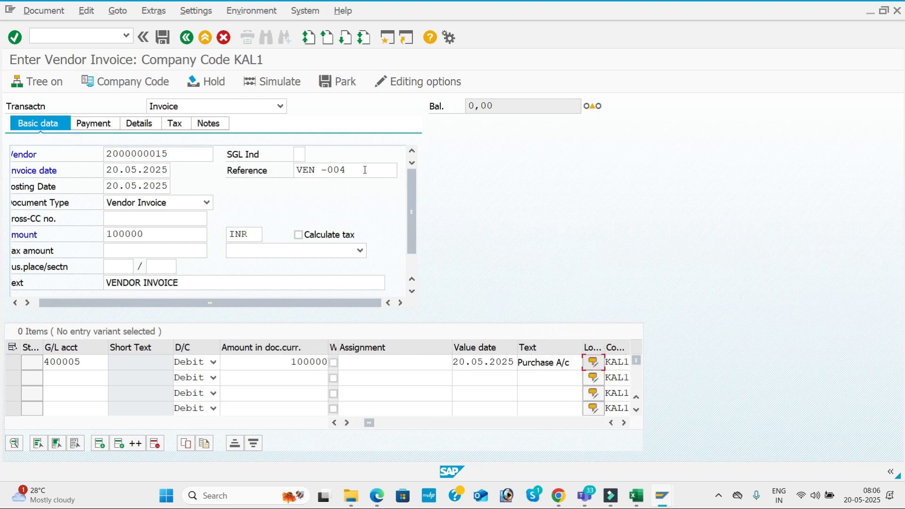
key("Return")
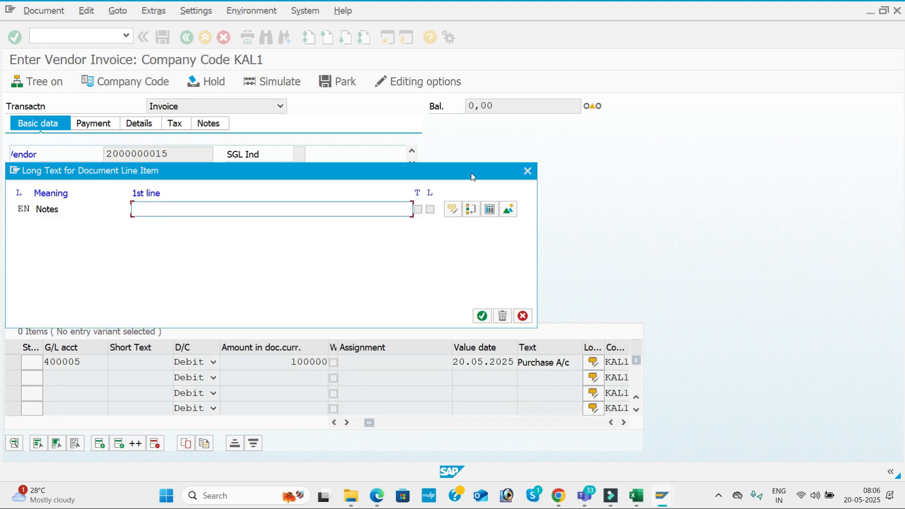
left_click(528, 171)
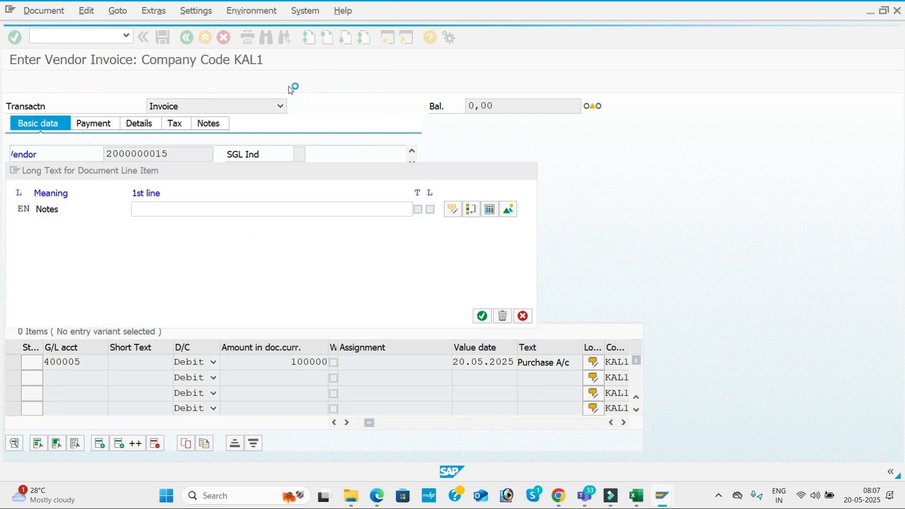
- Simulate the vendor invoice and post it
left_click(282, 82)
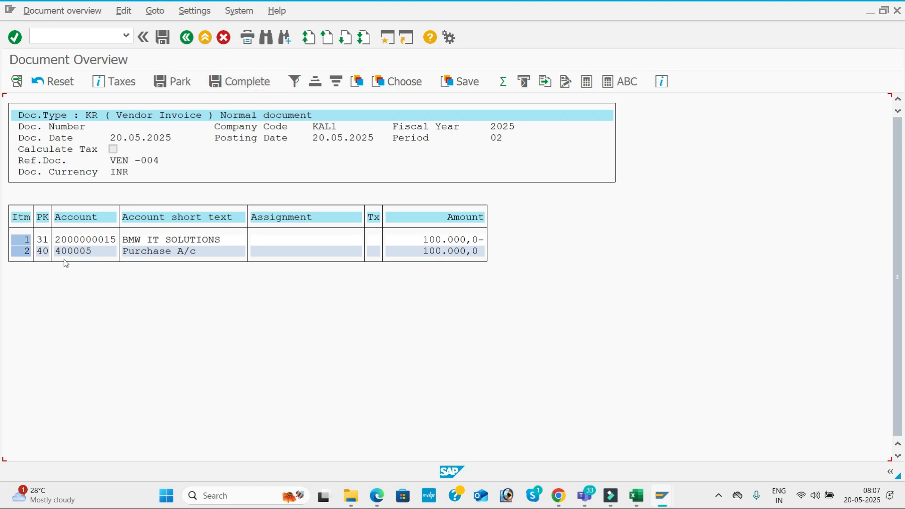
left_click(164, 42)
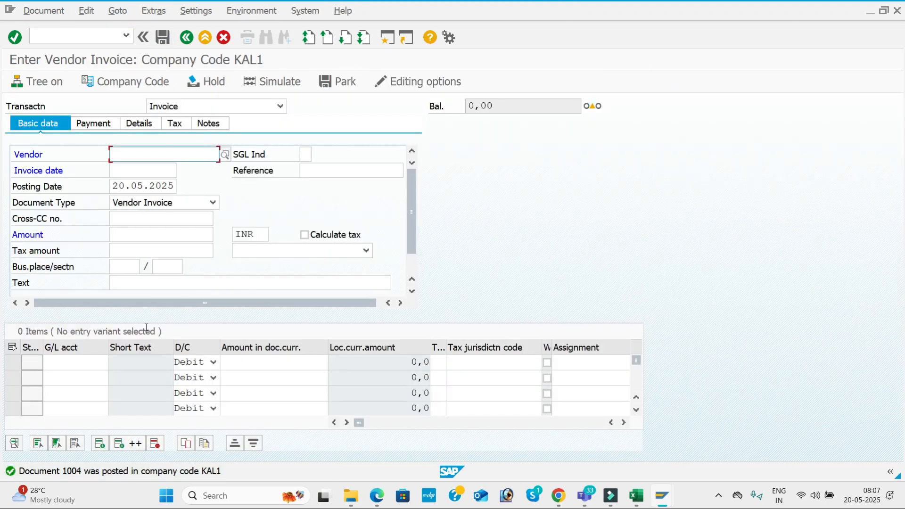
- Start a vendor invoice for BMW IT SOLUTIONS dated 20.05.2025 with the reference VEN -005
key("BackSpace")
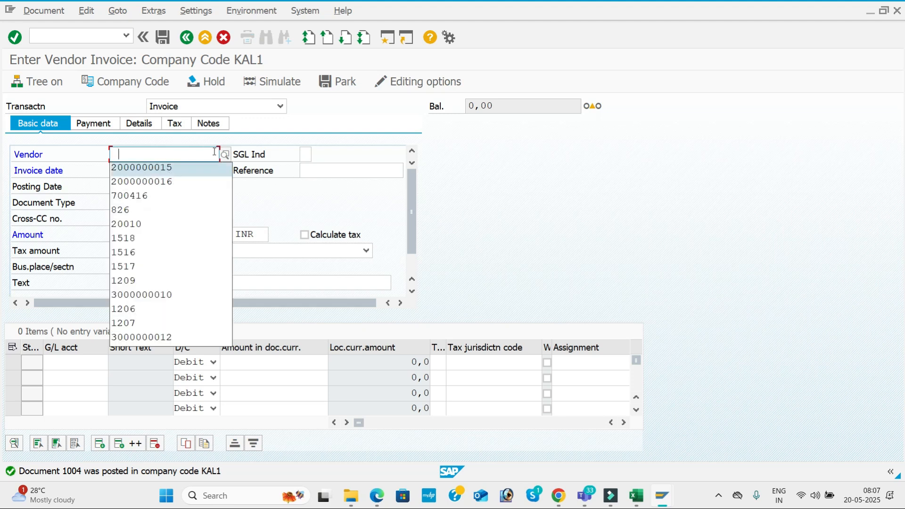
key("Return")
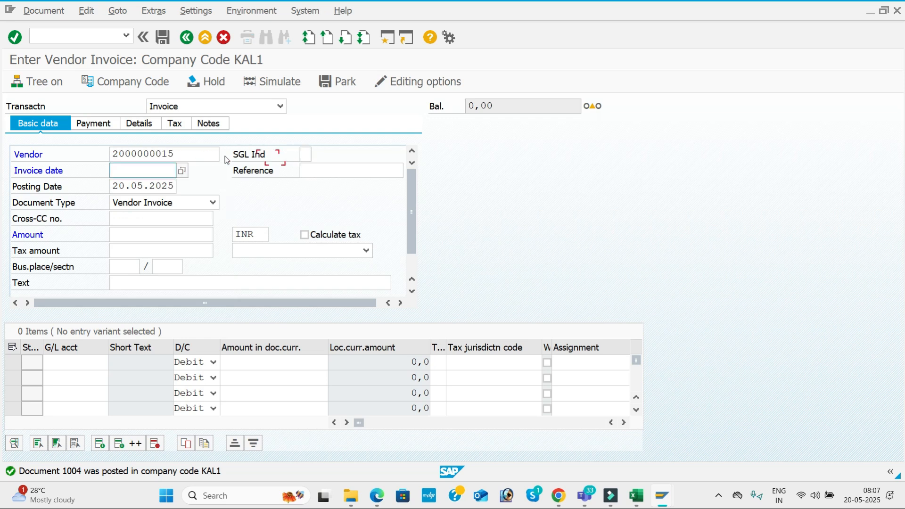
key("BackSpace")
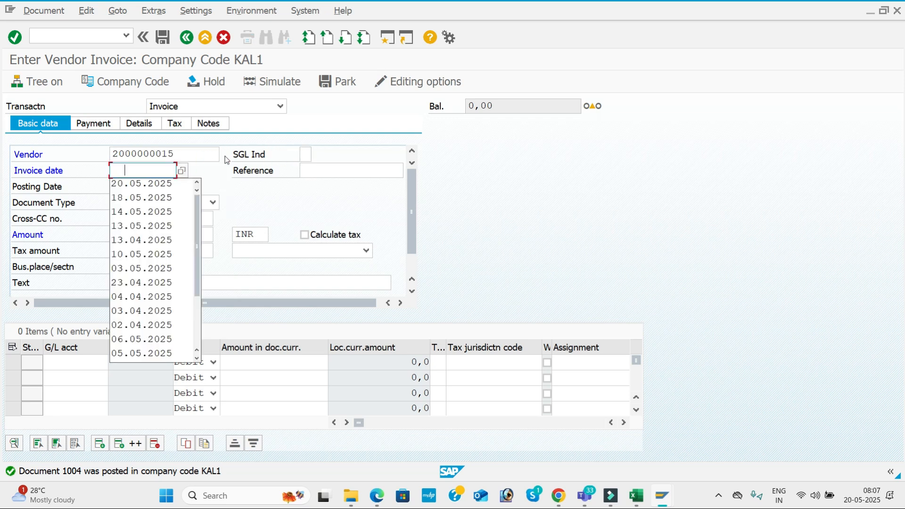
key("Down")
key("Return")
key("BackSpace")
key("Down")
key("Return")
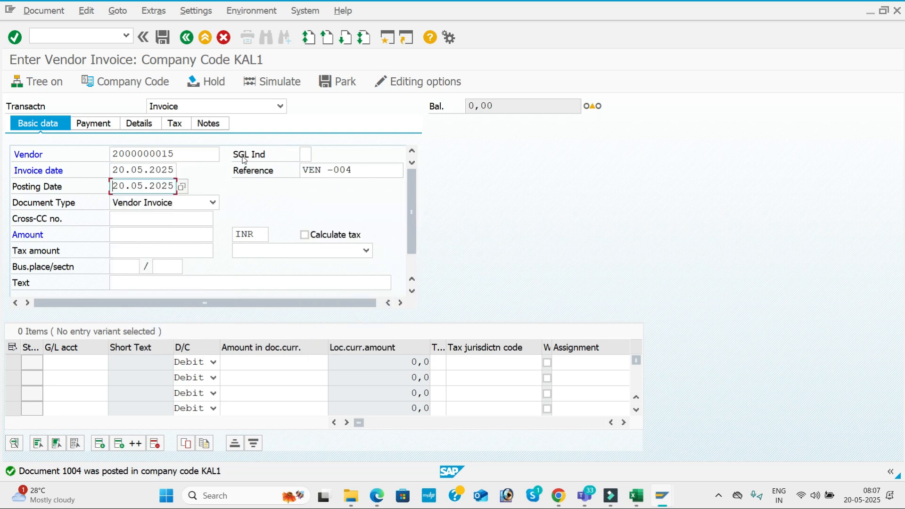
left_click(376, 175)
key("BackSpace")
type("5")
key("Return")
- Set the VEN -005 invoice amount to 200000 and its text to VENDOR INVOICE
key("Return")
key("Return")
key("BackSpace")
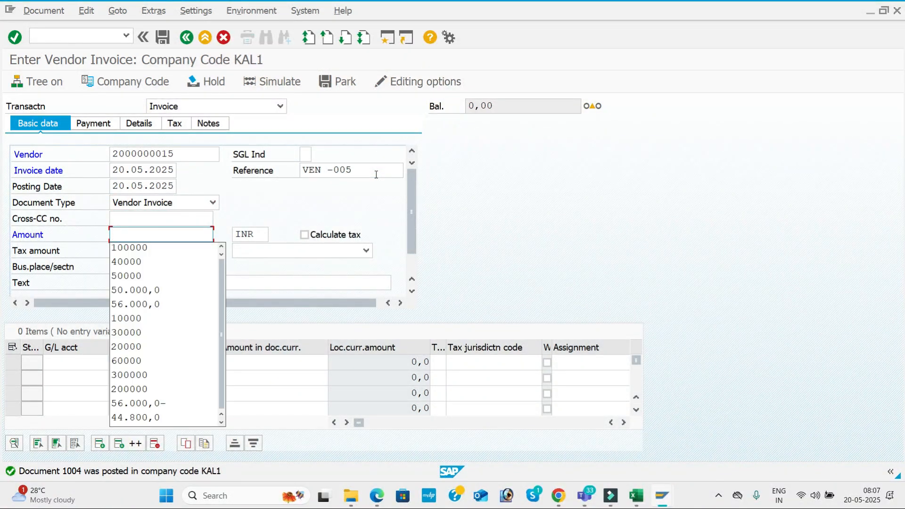
type("2")
key("Down")
key("Return")
key("Return")
key("Return")
key("Return")
key("Return")
key("BackSpace")
key("Down")
key("Return")
- Enter G/L account 400005 in the first line item with a debit amount of 200000
key("Return")
key("Return")
key("BackSpace")
key("Down")
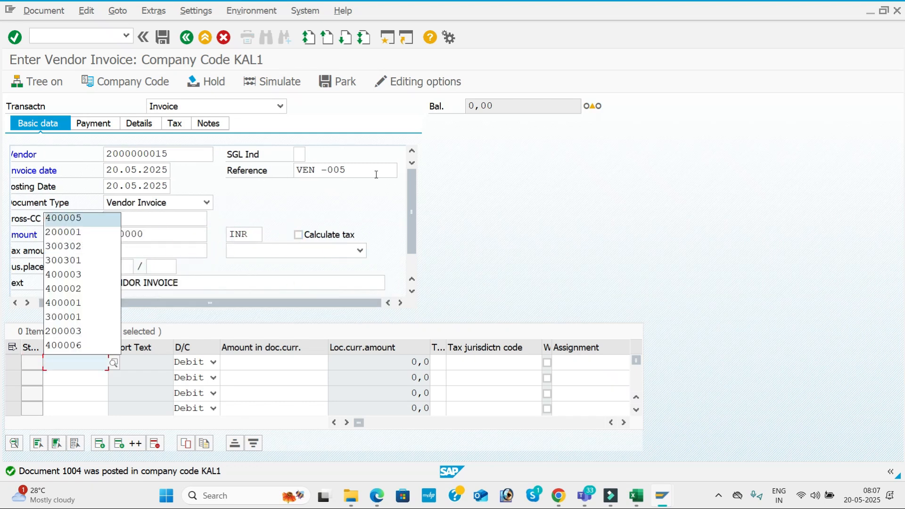
key("Return")
key("Return")
key("Return")
key("BackSpace")
key("Down")
key("Down")
key("Down")
key("Down")
key("Down")
key("Down")
key("Down")
key("Down")
key("Down")
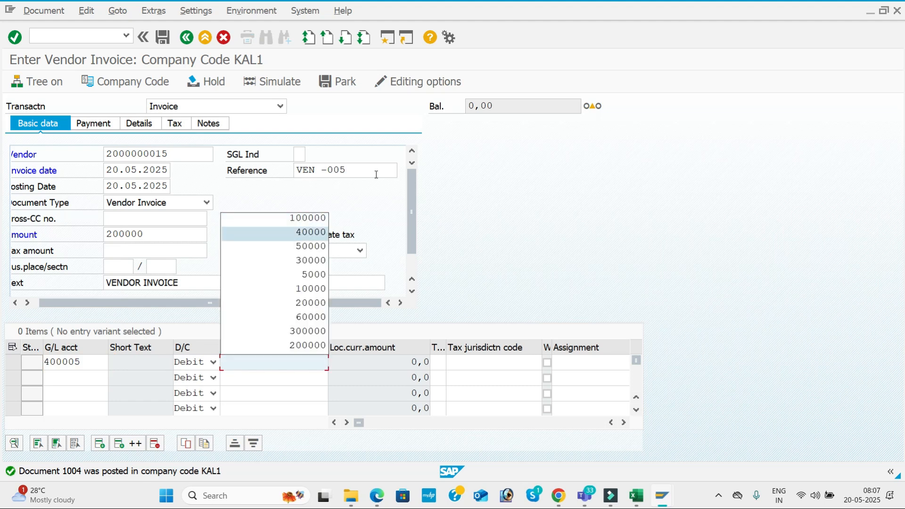
key("Down")
key("Return")
- Give the 200000 line item the value date 20.05.2025 and the text Purchase A/c, leaving the long text empty
key("Return")
key("Return")
key("Return")
key("Return")
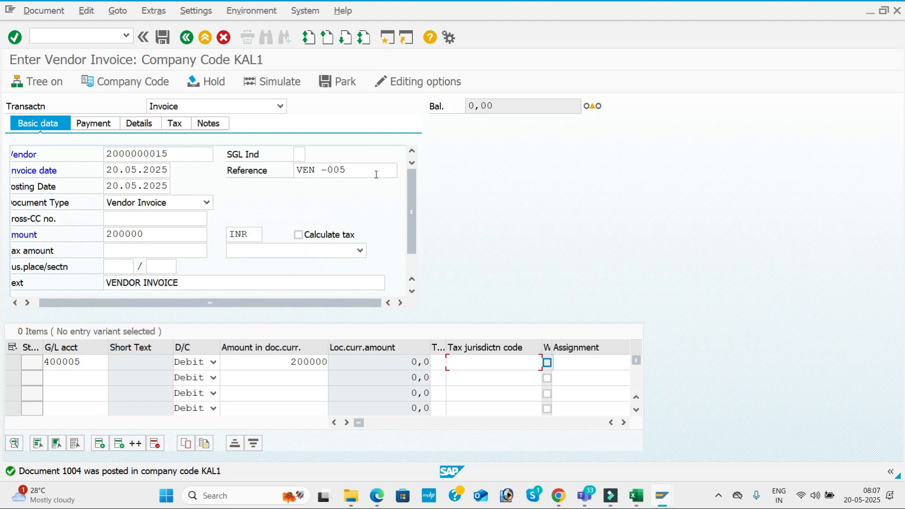
key("BackSpace")
key("Down")
key("Return")
key("Return")
key("BackSpace")
key("Down")
key("Return")
key("Return")
key("Return")
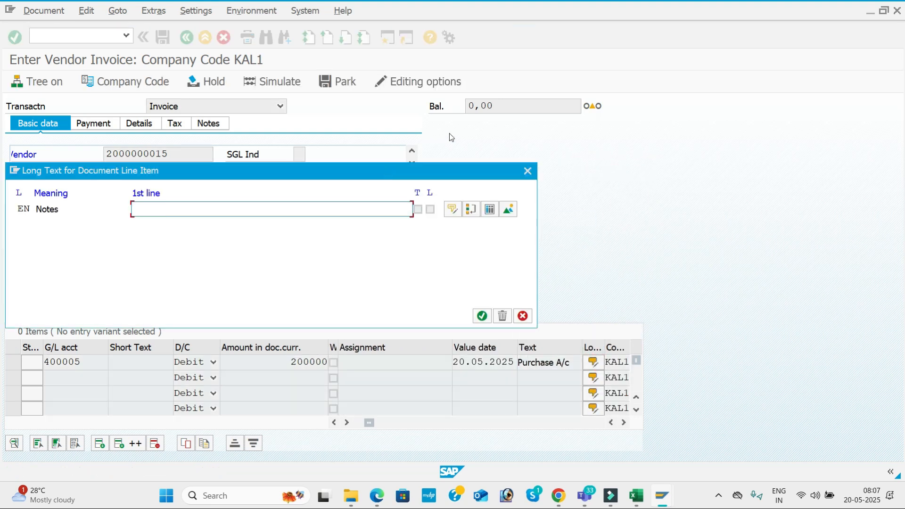
key("Return")
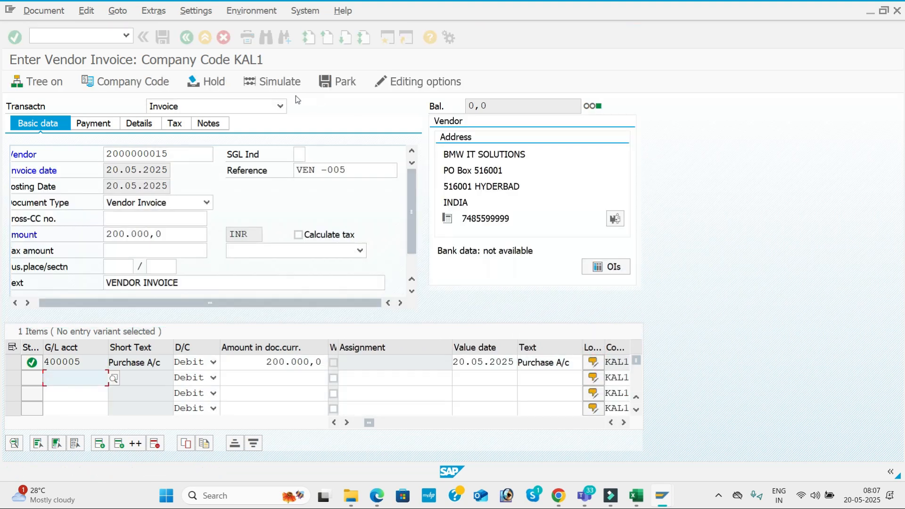
- Simulate the VEN -005 vendor invoice and post it
left_click(283, 83)
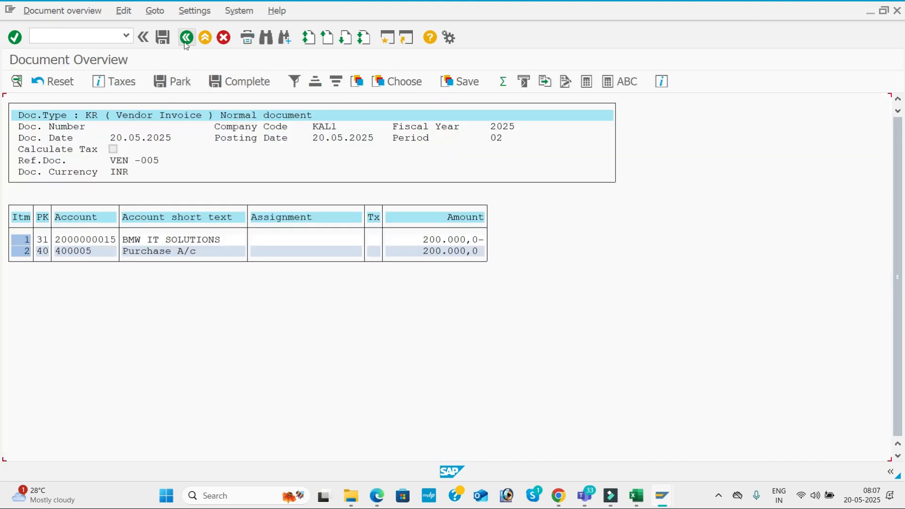
left_click(163, 38)
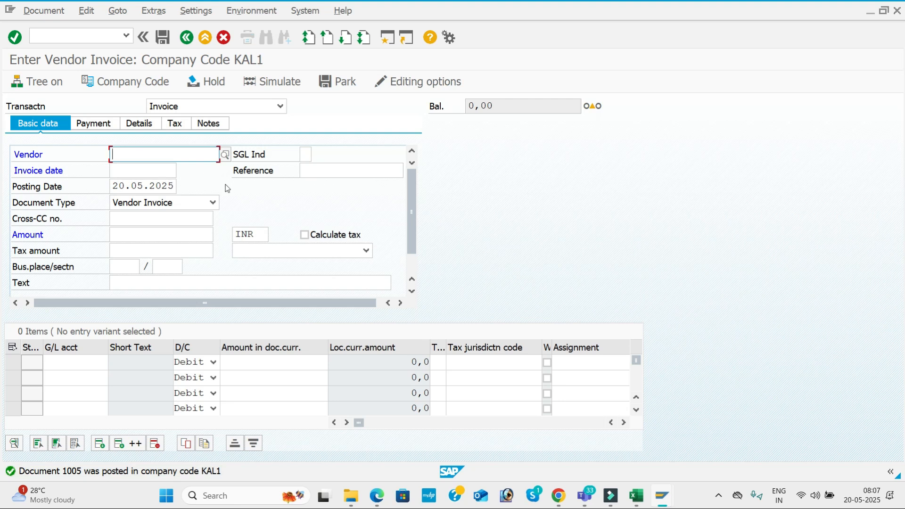
- Start another vendor invoice for BMW IT SOLUTIONS dated 20.05.2025 with the reference VEN -006
type("2000000015")
key("Tab")
key("Tab")
key("Down")
key("Tab")
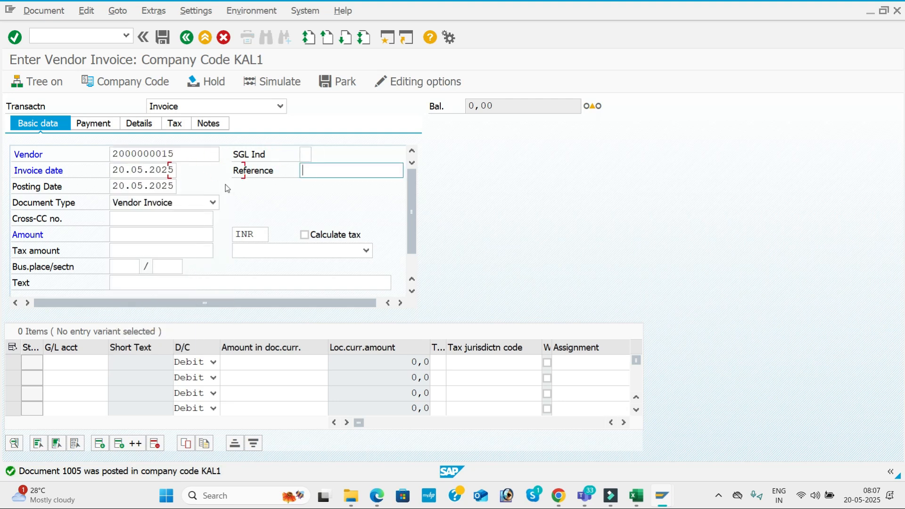
key("Down")
key("Tab")
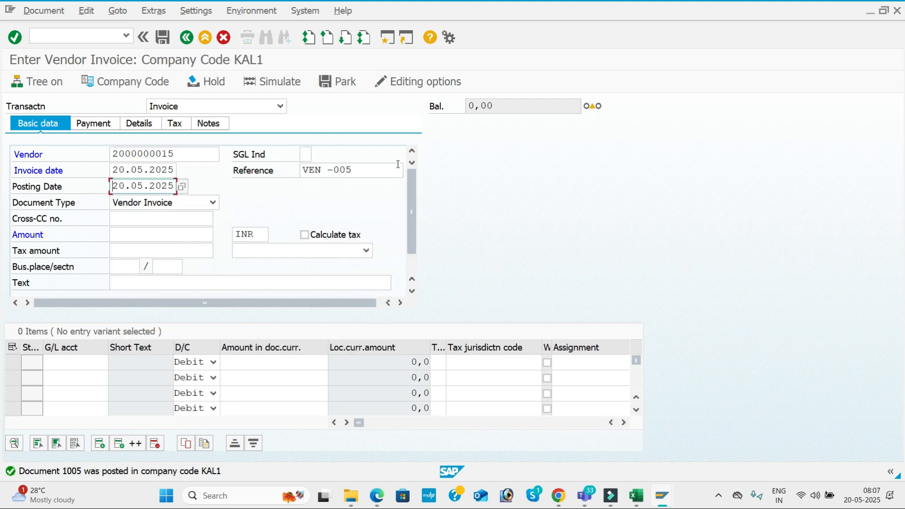
left_click(381, 165)
key("BackSpace")
type("6")
- Set the VEN -006 invoice amount to 300000 and its text to VENDOR INVOICE
key("Tab")
key("Tab")
key("Tab")
key("Tab")
key("Tab")
key("Down")
key("Down")
key("Down")
key("Down")
key("Down")
key("Down")
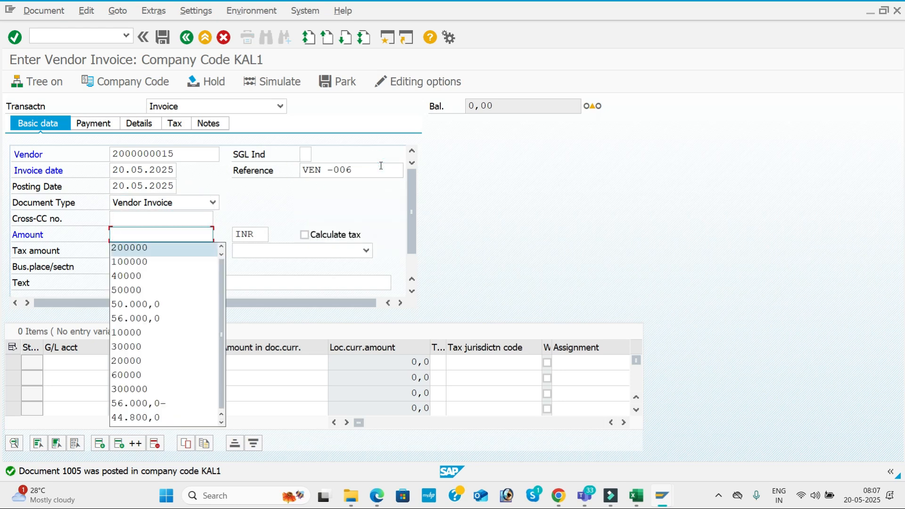
key("Down")
key("Down")
key("Down")
key("Down")
key("Down")
key("Tab")
key("Tab")
key("Tab")
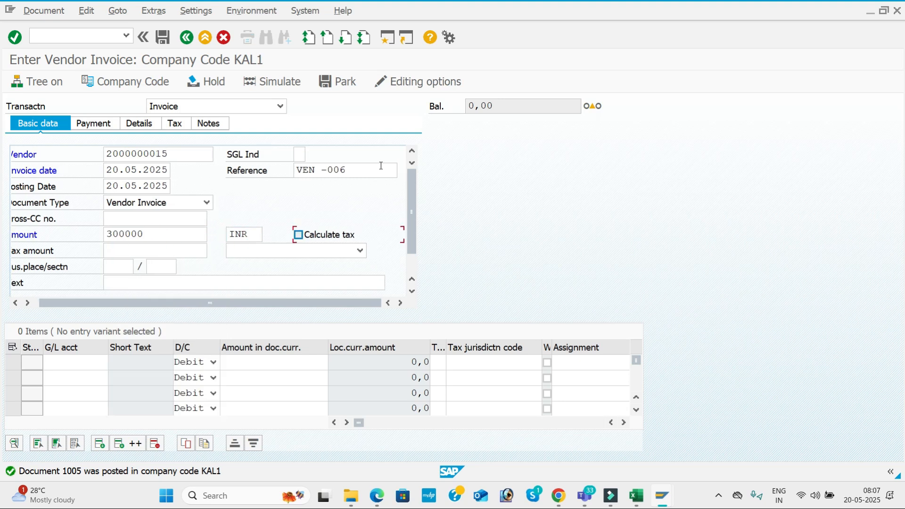
key("Tab")
key("Tab")
key("Tab")
key("Down")
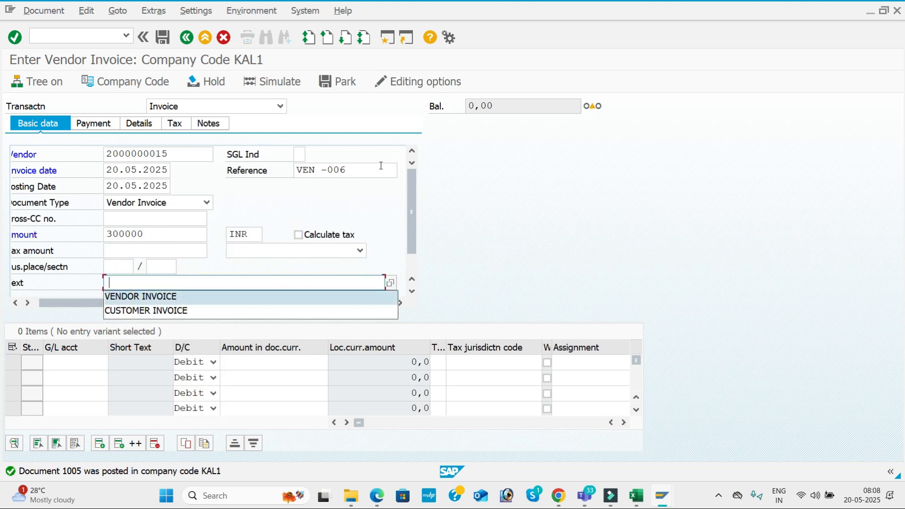
- Enter G/L account 400005 in the first line item with a debit amount of 300000
key("Tab")
key("Down")
key("Down")
key("Down")
key("Down")
key("Down")
key("Down")
key("Down")
key("Down")
key("Down")
key("Down")
key("Tab")
key("Tab")
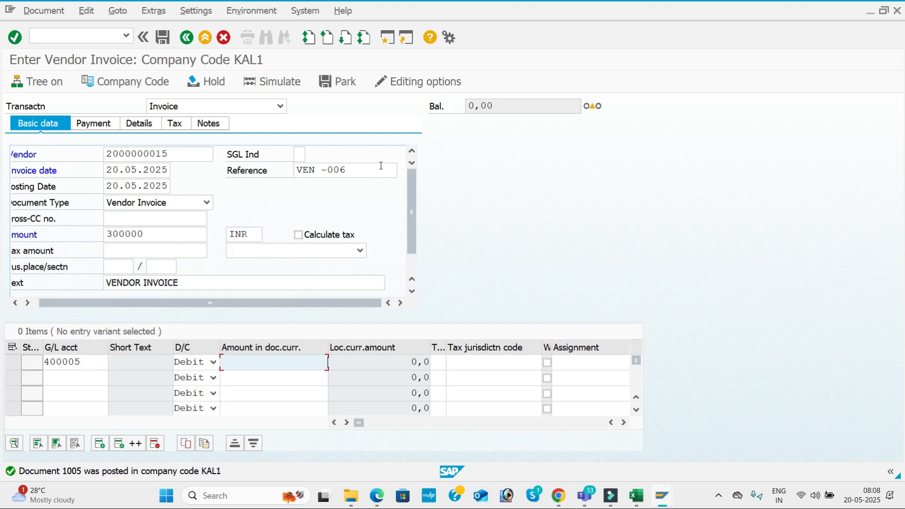
key("Down")
key("Down")
key("Down")
key("Down")
key("Down")
key("Down")
key("Down")
key("Down")
key("Down")
key("Down")
- Give the 300000 line item the value date 20.05.2025 and the text Purchase A/c, leaving the long text empty
key("Tab")
key("Tab")
key("Tab")
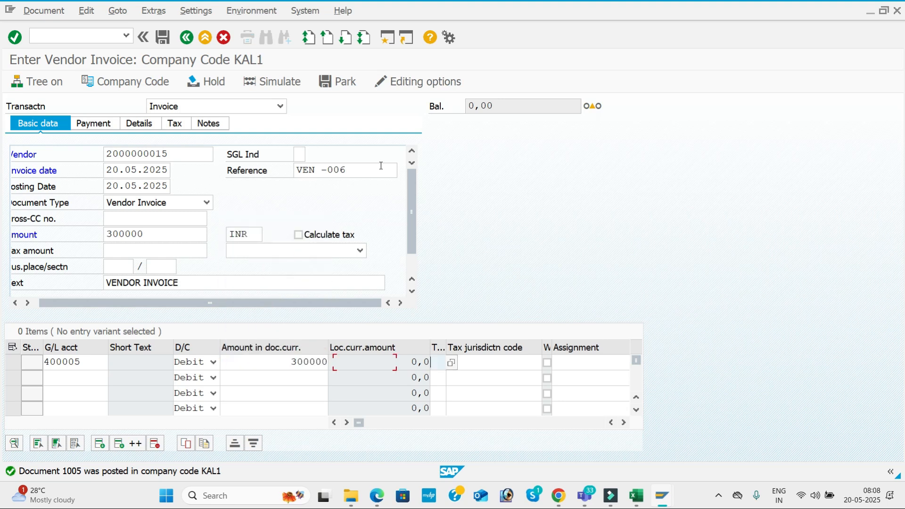
key("Tab")
key("Down")
key("Tab")
key("Down")
key("Return")
key("Tab")
key("Return")
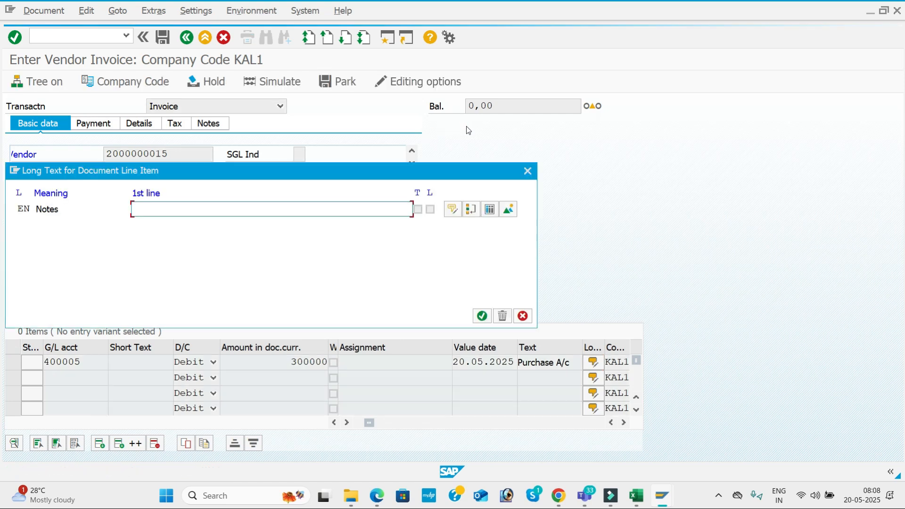
key("Return")
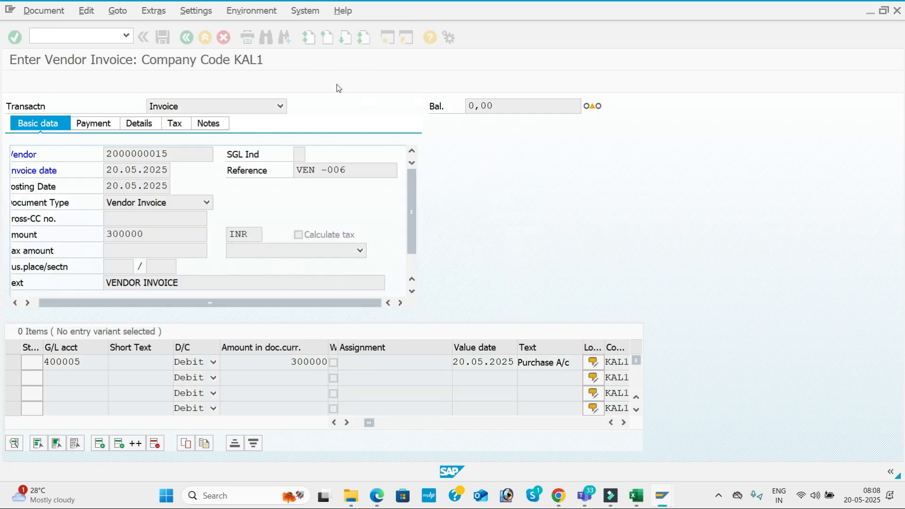
- Simulate the VEN -006 vendor invoice and post it
left_click(281, 82)
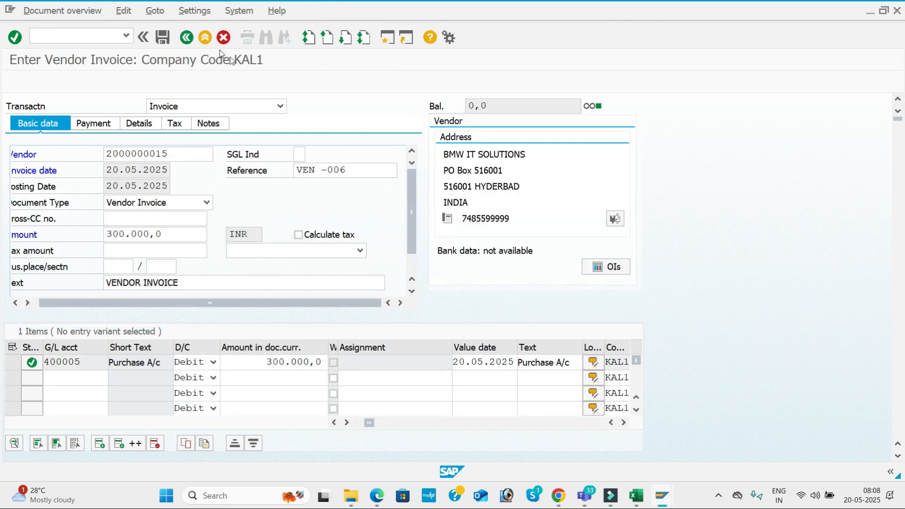
left_click(161, 37)
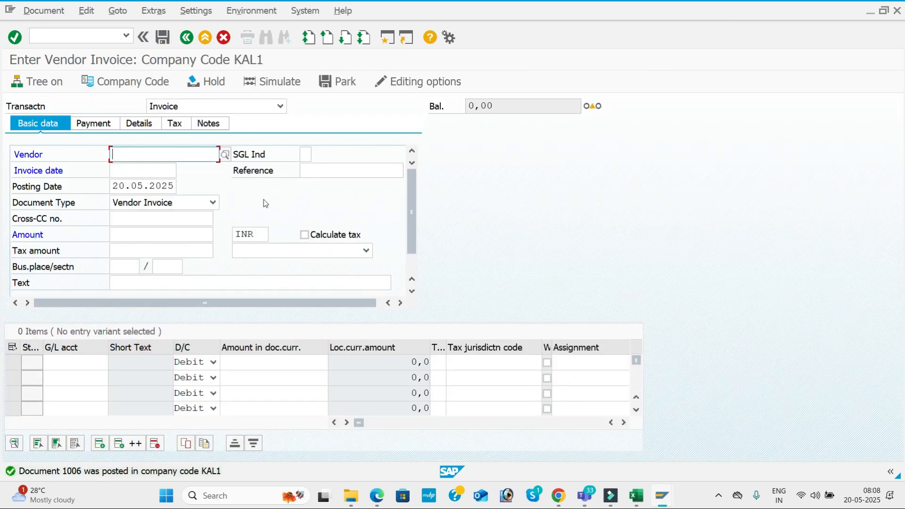
- Open Vendor Line Item Display (FBL1N) and list the open items of vendor BMW IT SOLUTIONS in company code KAL1
key("alt+Tab")
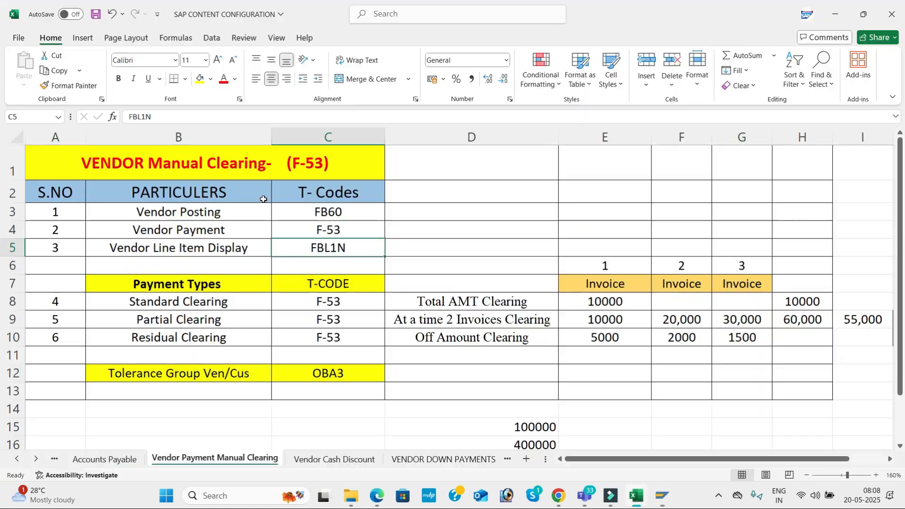
key("alt+Tab")
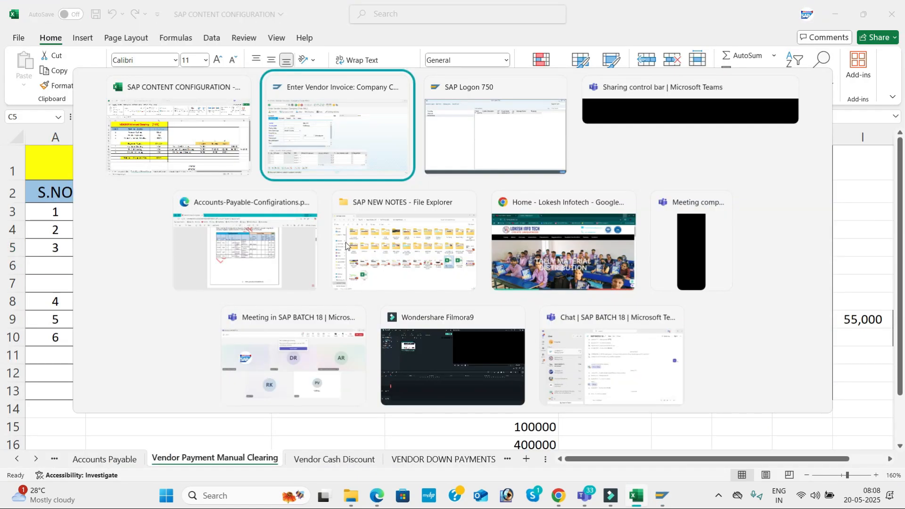
left_click(82, 35)
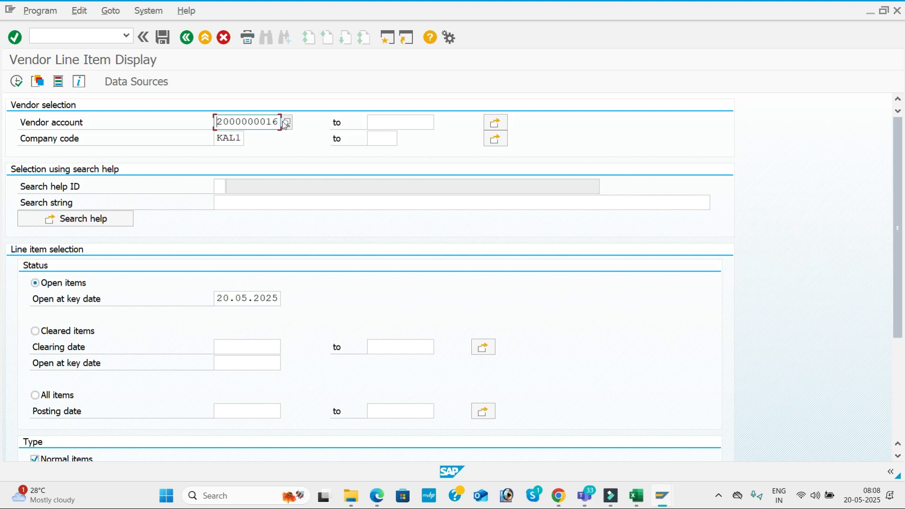
left_click(286, 124)
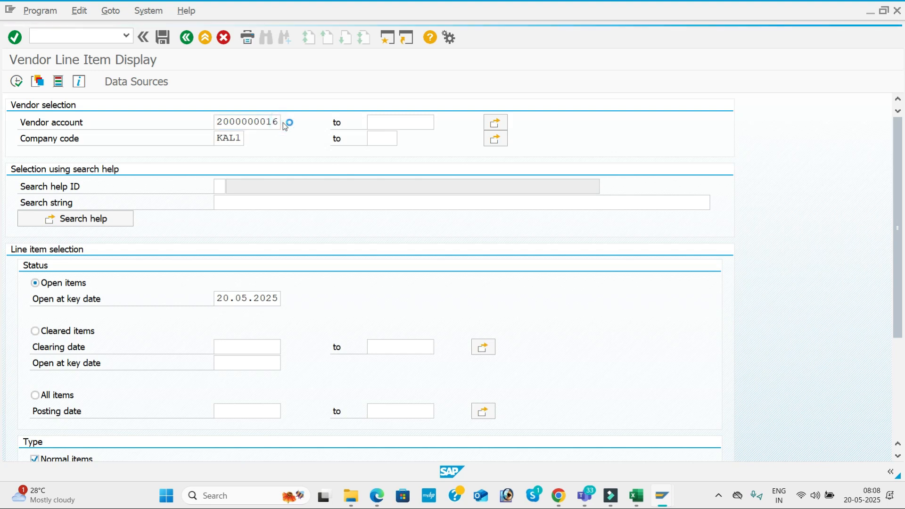
key("Return")
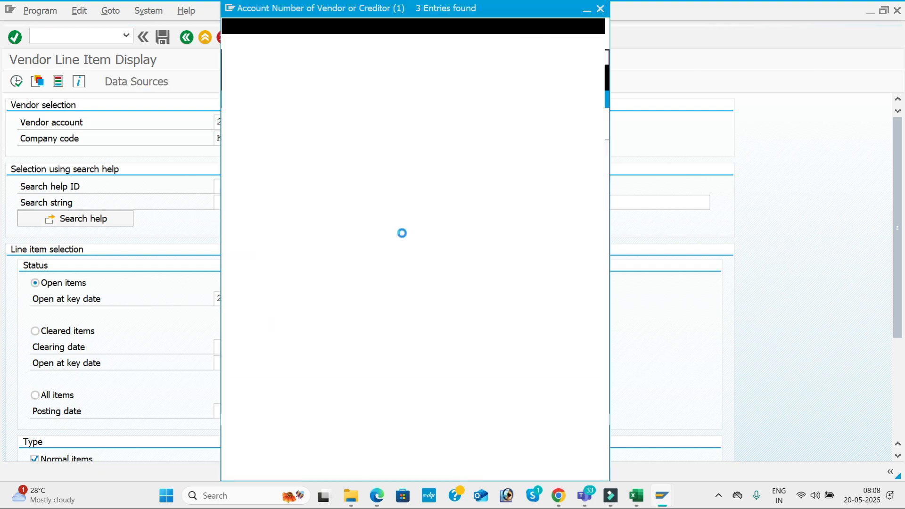
double_click(406, 114)
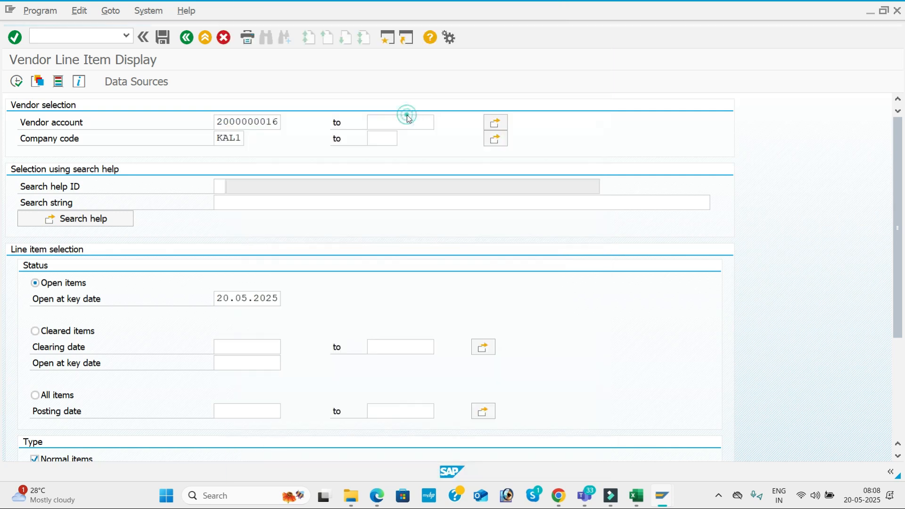
left_click(18, 82)
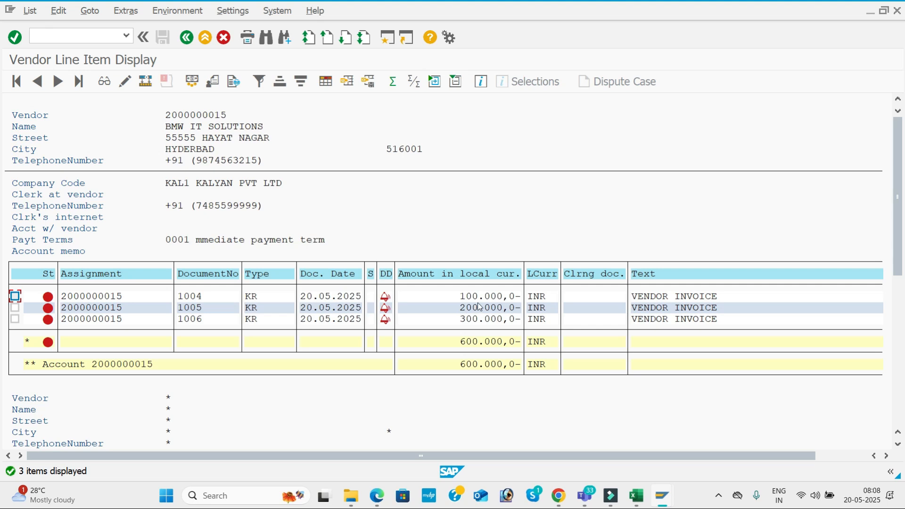
- Switch to the Excel workbook and review the Standard Clearing row for total amount clearing
key("alt+Tab")
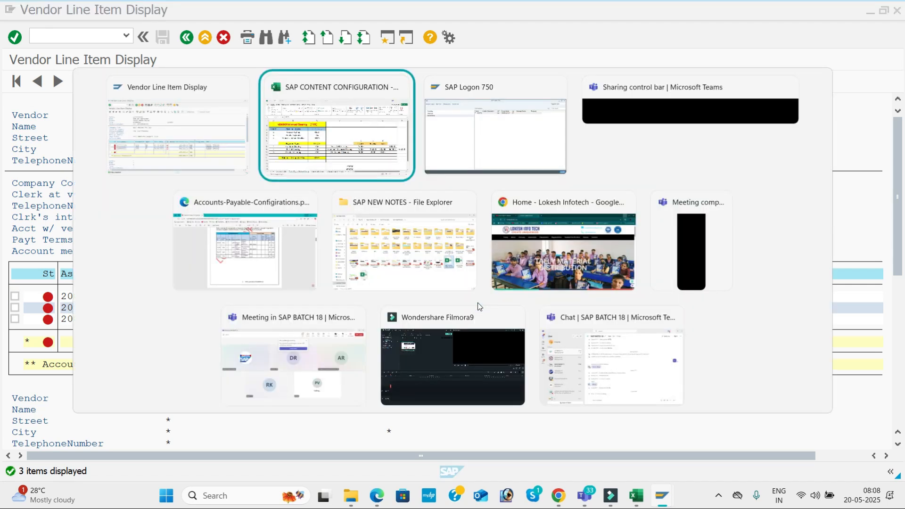
left_click_drag(240, 304, 582, 307)
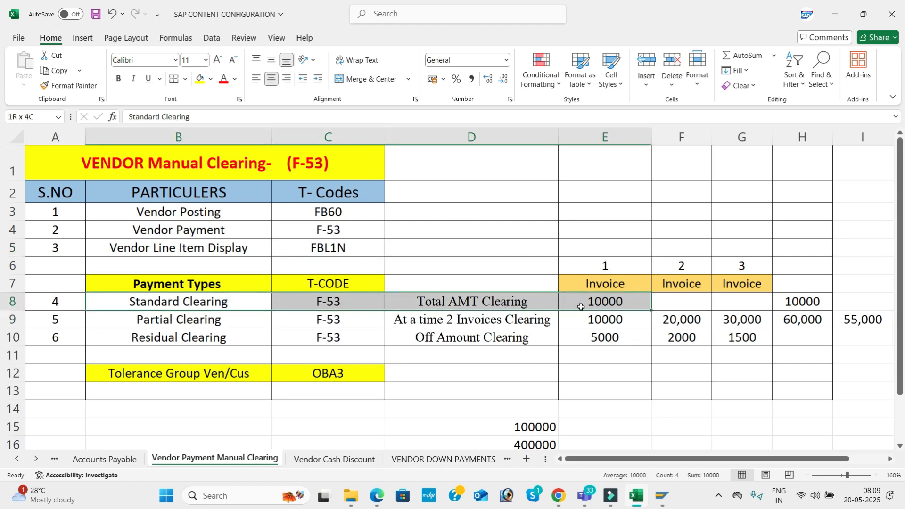
left_click(501, 352)
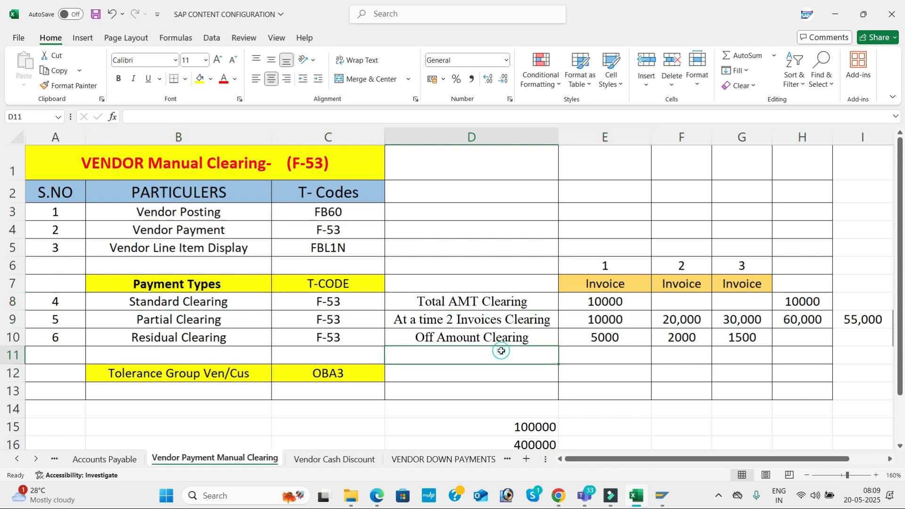
- Switch back to SAP and open the outgoing payments transaction F-53 in a new GUI window
key("alt+Tab")
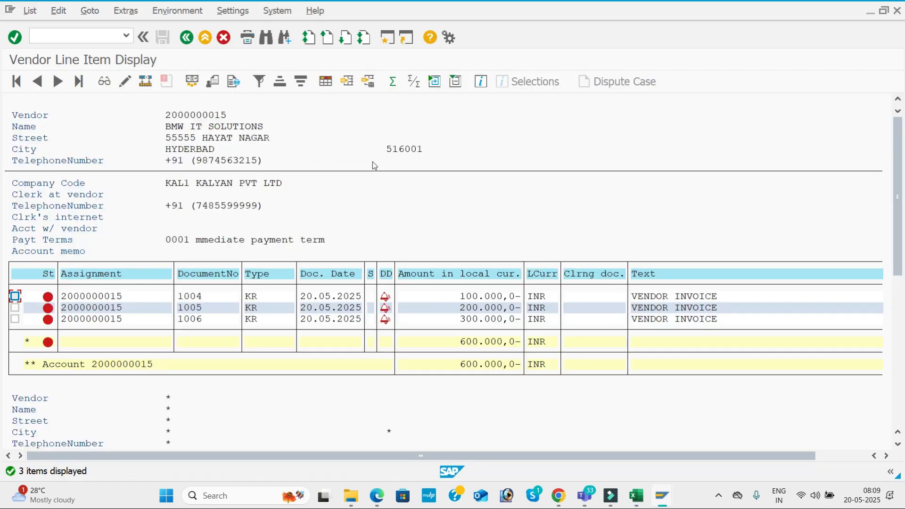
left_click(385, 43)
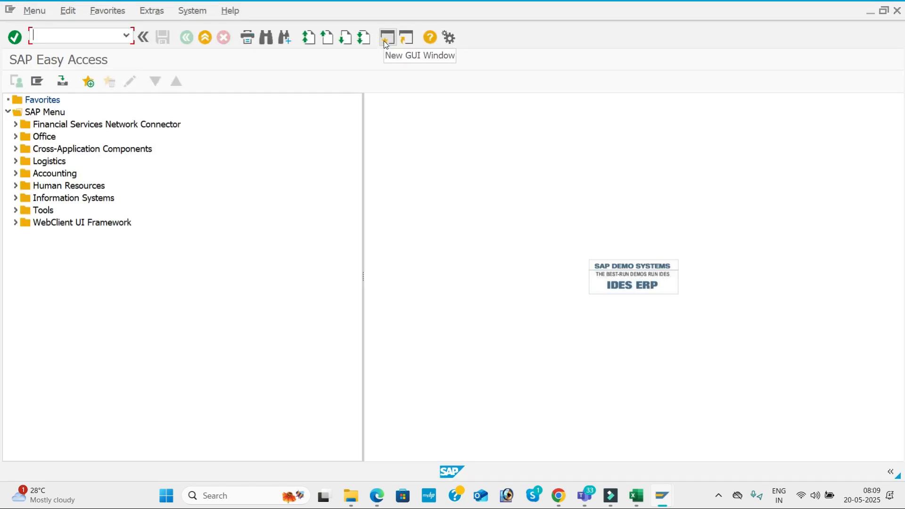
type("F-53")
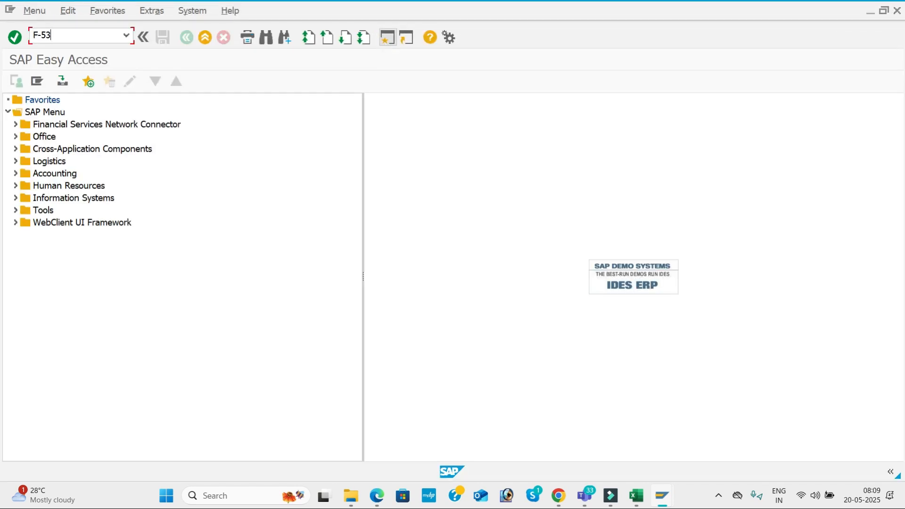
key("Return")
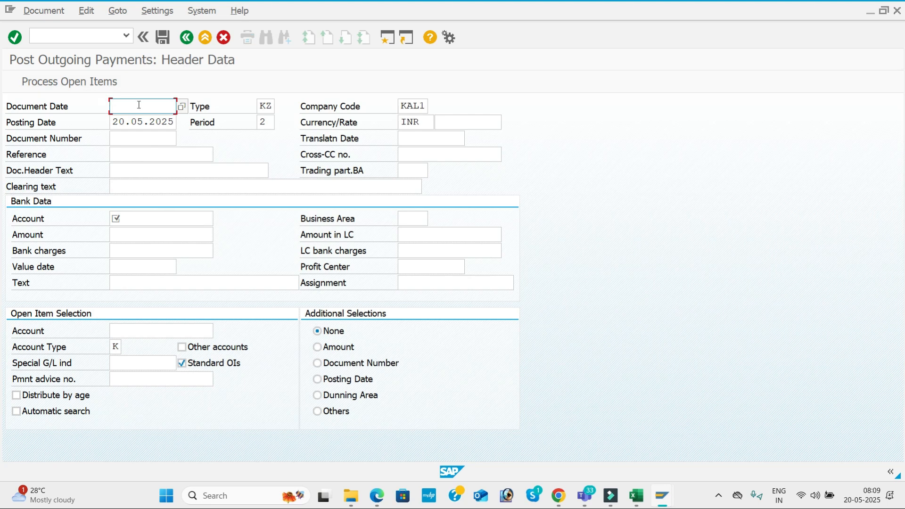
- Fill the payment header with document date 20.05.2025, reference VEN-01 and header text VENDOR PAYMENT
type("20.05.2025")
key("Tab")
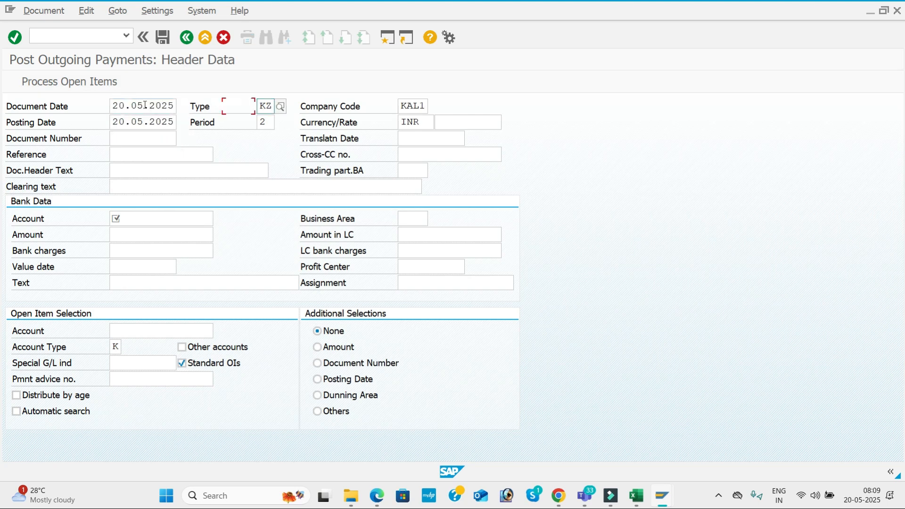
key("Tab")
key("Tab")
key("Tab")
key("Tab")
key("Tab")
key("Tab")
key("Tab")
key("Tab")
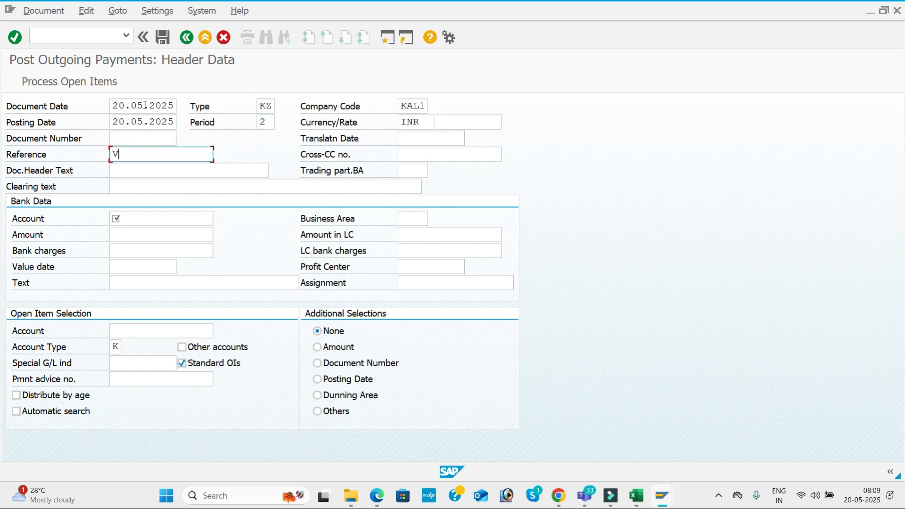
type("VEN-01")
key("Tab")
key("Tab")
key("Down")
key("Down")
key("Down")
key("Down")
key("Down")
key("Return")
- Choose the SBI Bank G/L account of company code KAL1 as the bank account for the payment
key("Tab")
key("Tab")
left_click(218, 219)
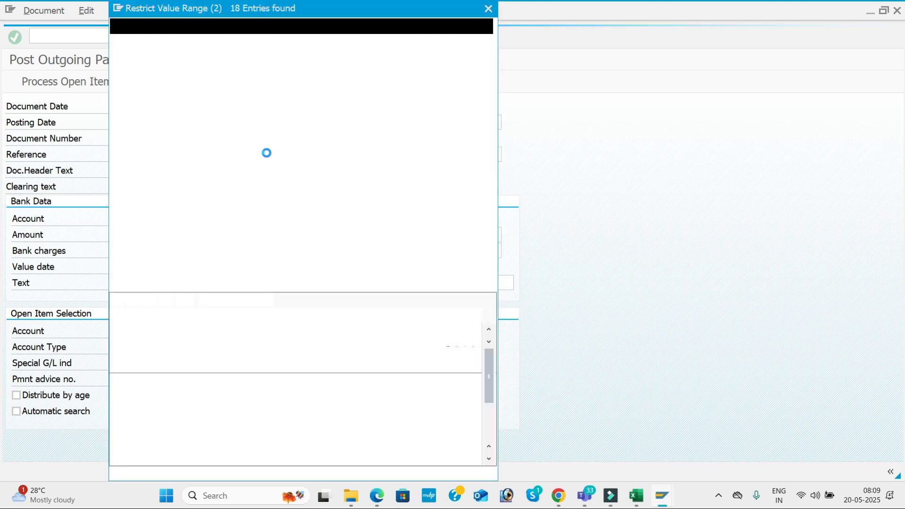
double_click(214, 126)
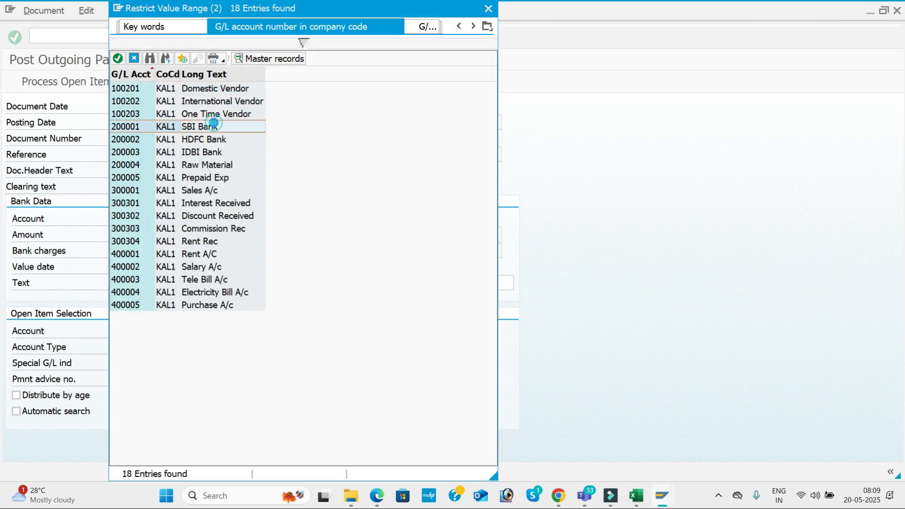
- Set the bank data payment amount to 100000
key("Tab")
key("Tab")
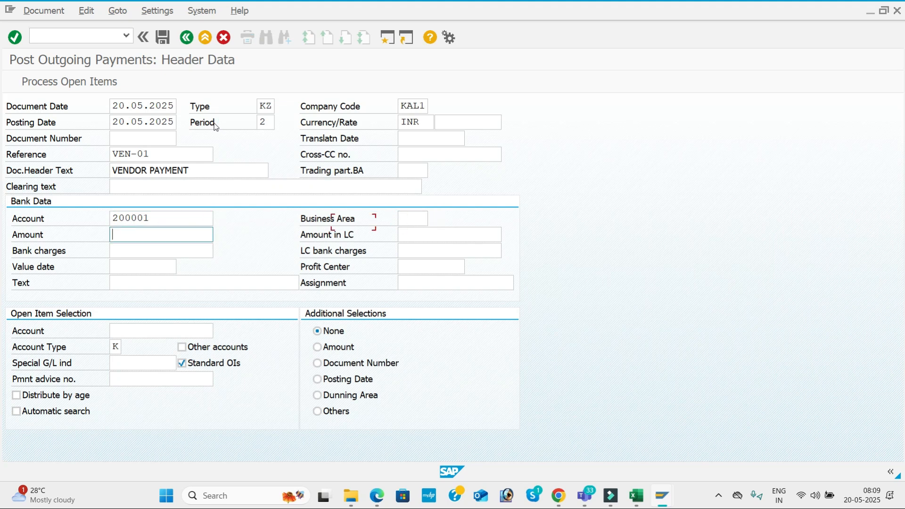
key("Down")
key("Down")
key("Down")
key("Down")
key("Down")
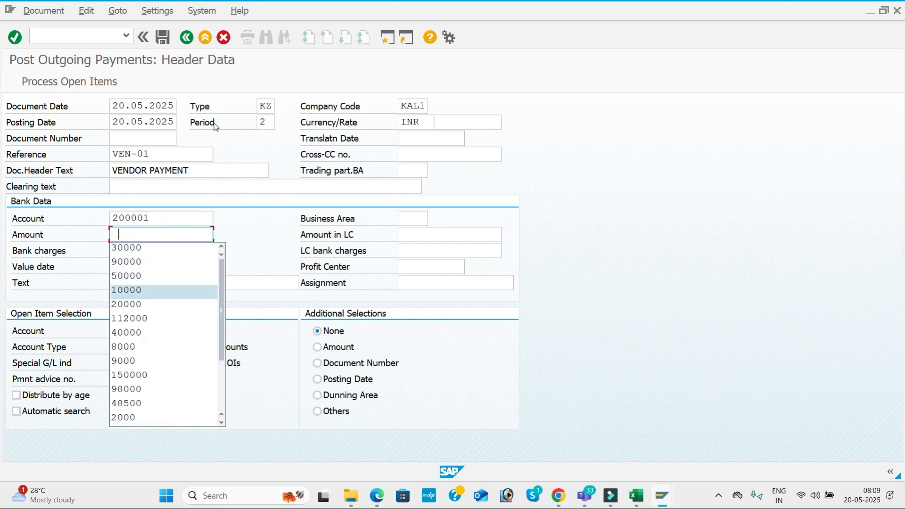
type("1")
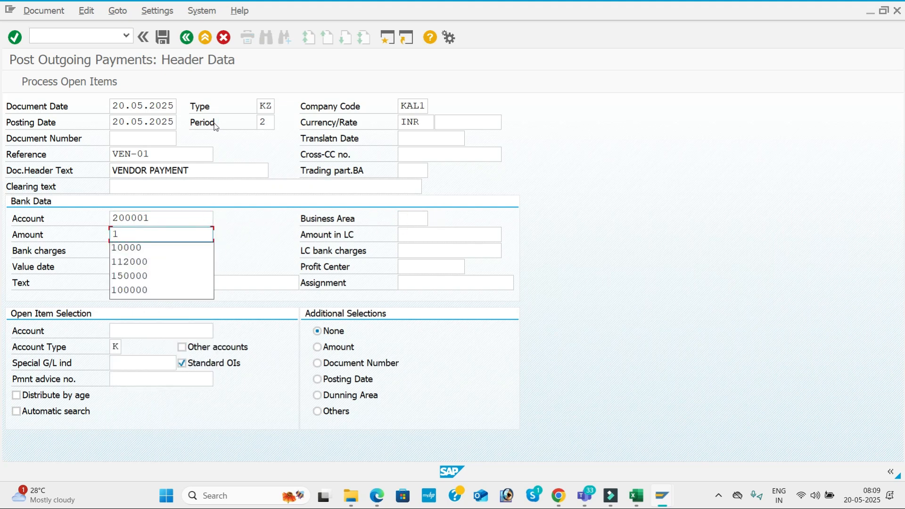
key("Down")
key("Down")
key("Down")
key("Down")
- Set the bank data value date to 20.05.2025 and the text to VENDOR INVOICE
key("Tab")
key("Tab")
key("Tab")
key("Tab")
type("20")
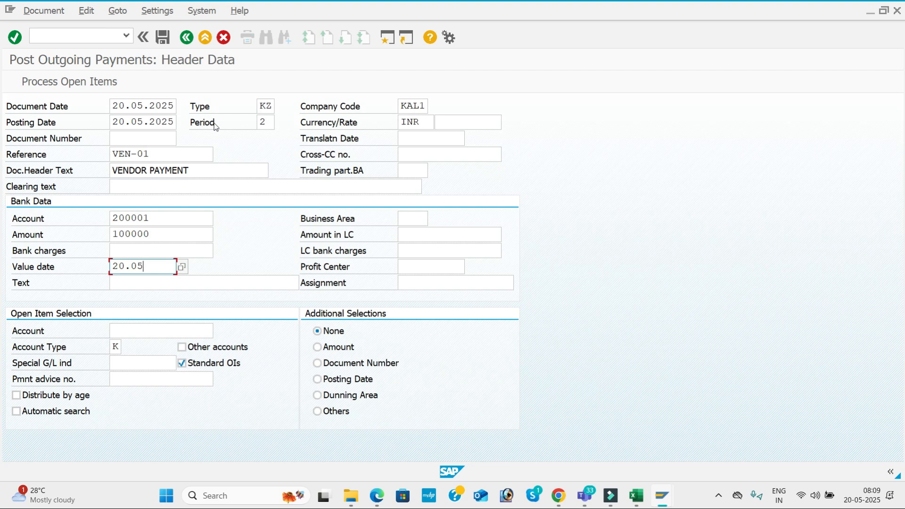
key("Tab")
key("Tab")
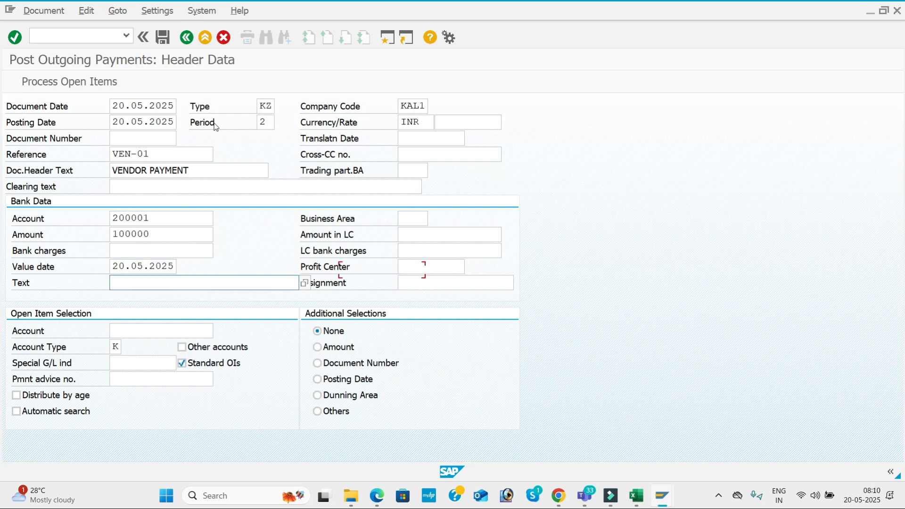
key("Down")
key("Down")
key("Down")
key("Down")
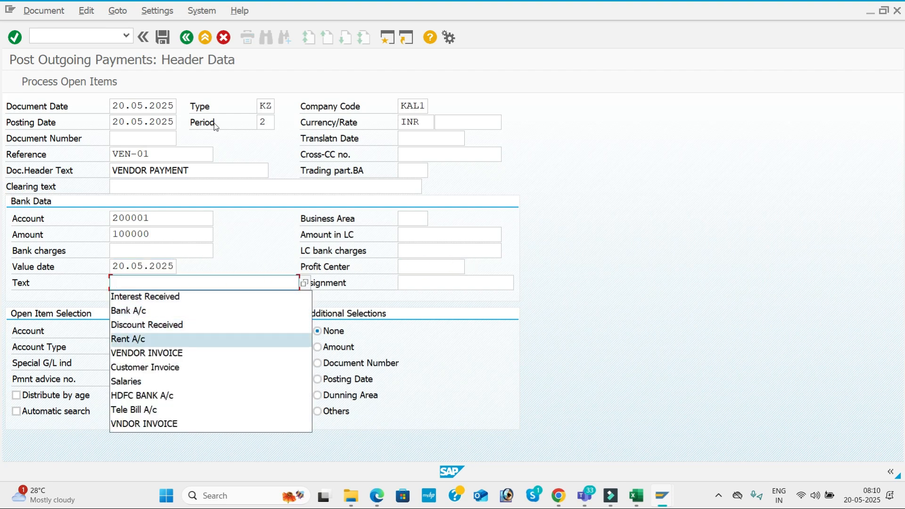
key("Down")
key("Return")
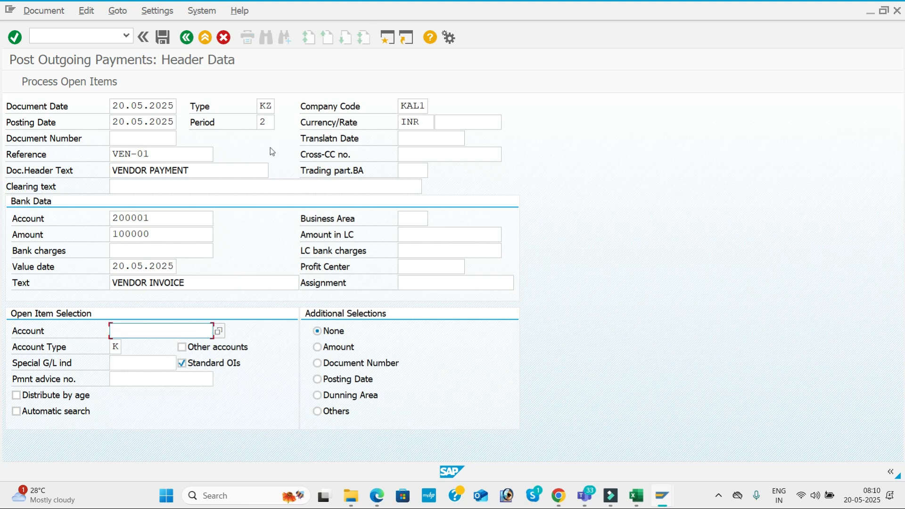
- Select vendor BMW IT SOLUTIONS as the open item account and try to process its open items
left_click(217, 332)
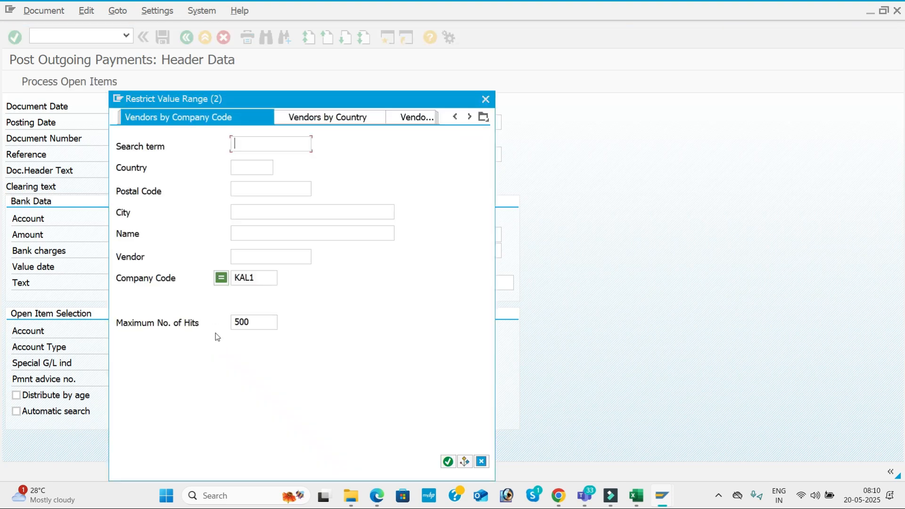
key("Return")
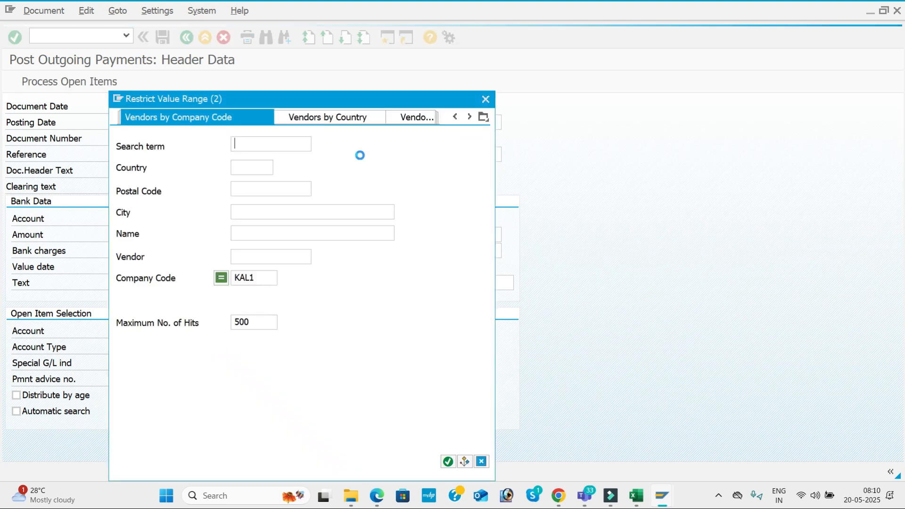
double_click(293, 115)
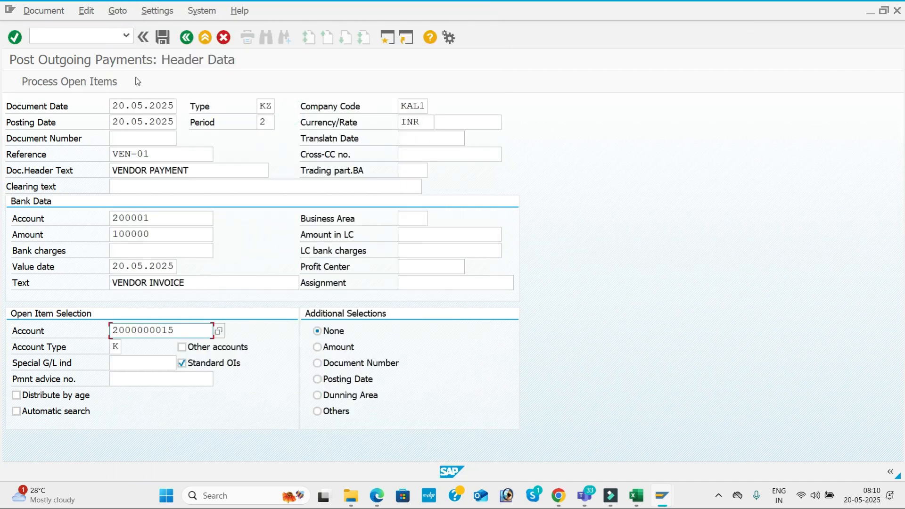
left_click(85, 89)
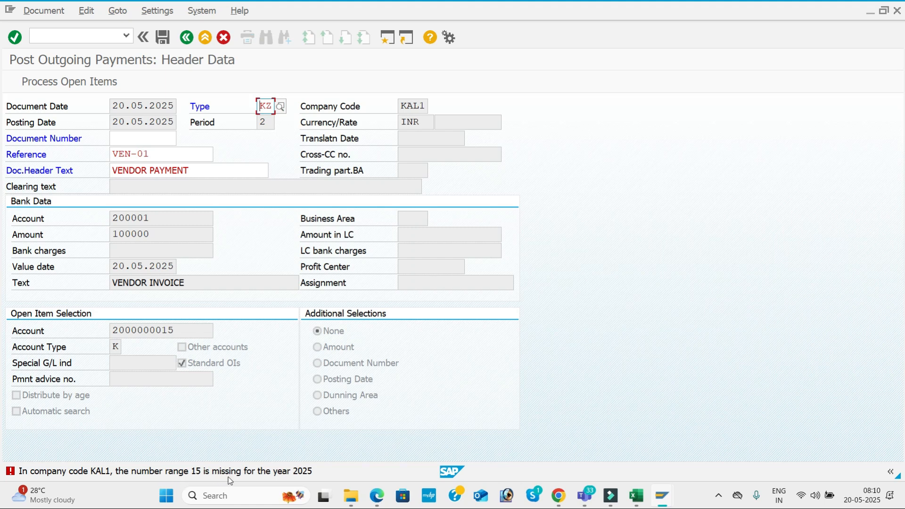
- Read the long text of the number range 15 error, look at the Teams meeting window, and close the help
double_click(267, 472)
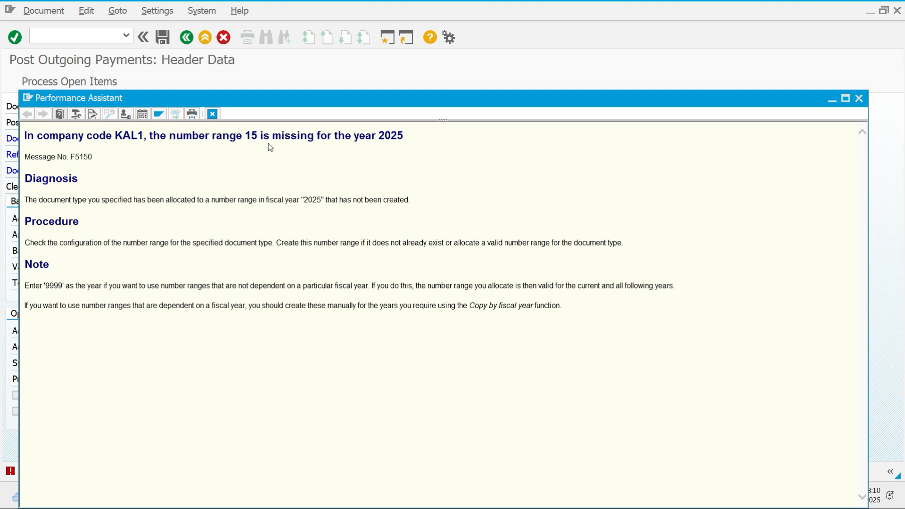
key("alt+Tab")
key("alt+Tab")
key("alt+Tab")
key("alt+Tab")
key("alt+Tab")
key("alt+Tab")
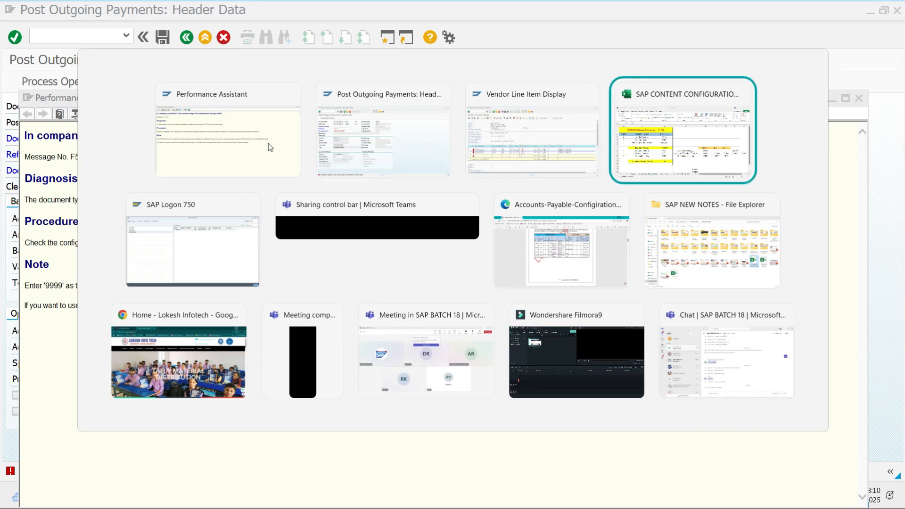
key("alt+Tab")
key("alt+Tab")
key("alt+Tab")
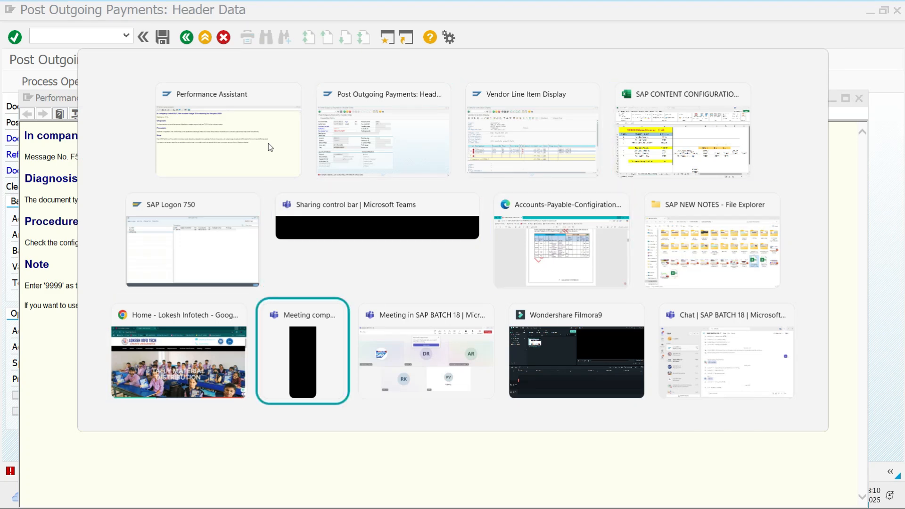
key("alt+Tab")
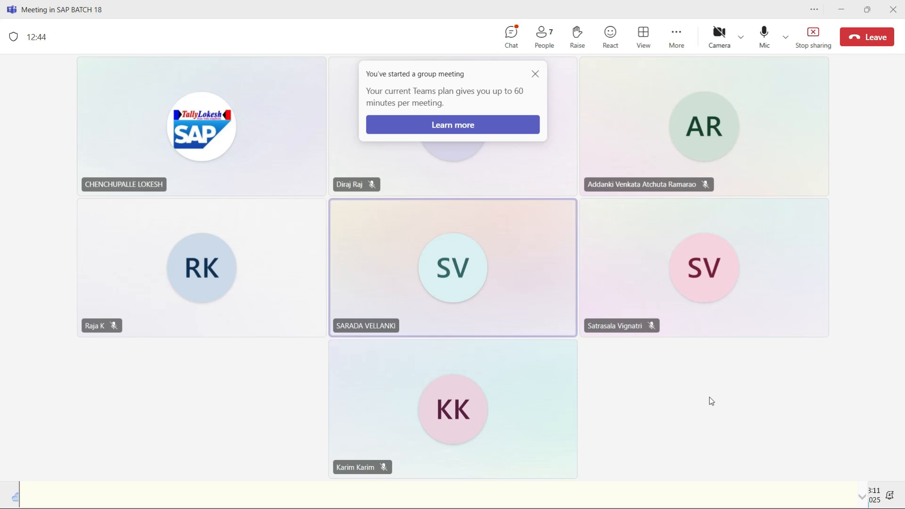
key("alt+Tab")
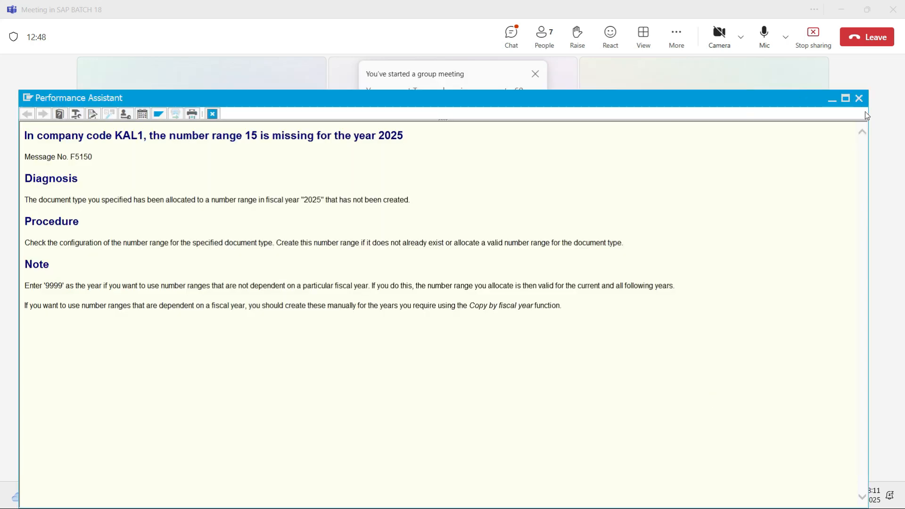
left_click(859, 98)
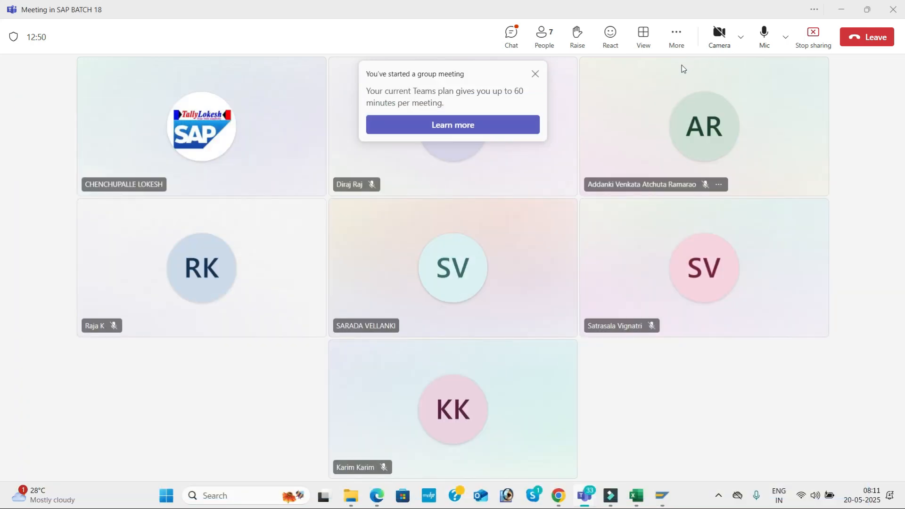
key("alt+Tab")
key("Tab")
key("Tab")
key("Tab")
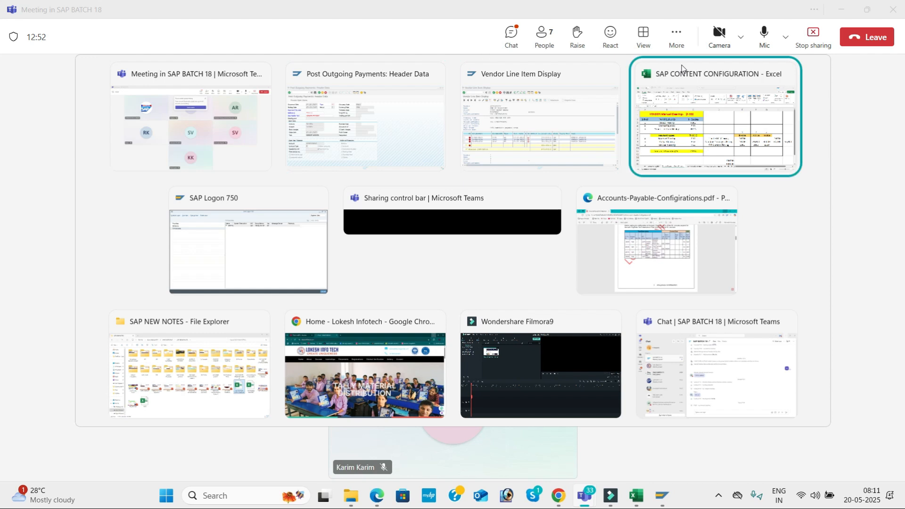
key("Tab")
key("Tab")
key("Tab")
key("Tab")
key("Tab")
key("Tab")
key("Tab")
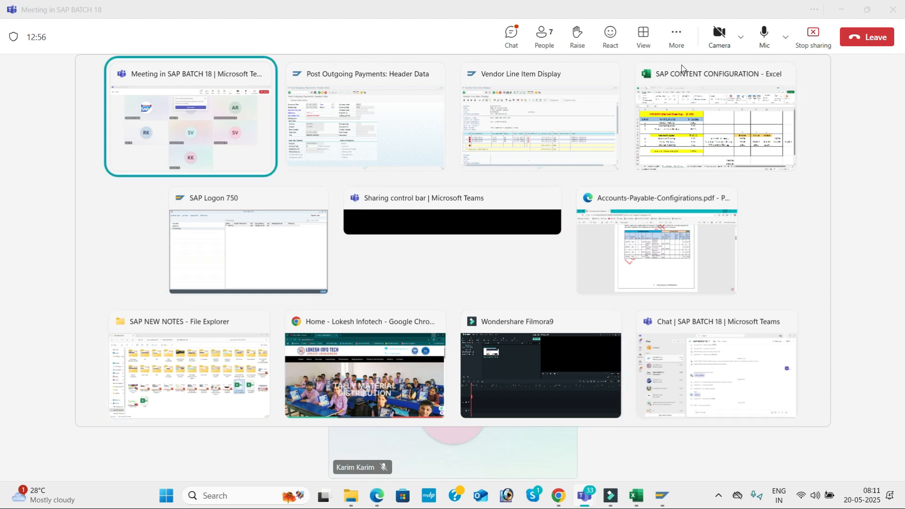
- Return to the outgoing payments window, replace it with transaction FBN1, and open the accounting document intervals of company code KAL1 for change
key("Tab")
left_click(80, 35)
type("/NFBN1")
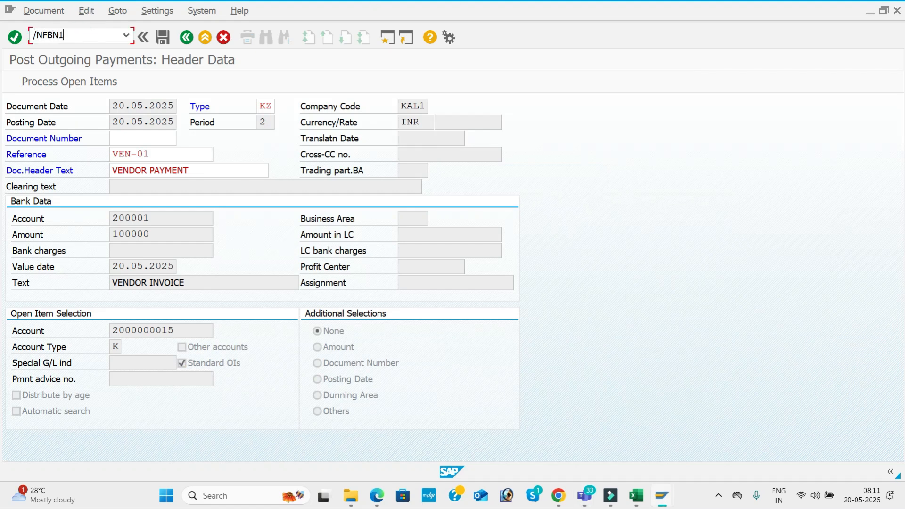
key("Return")
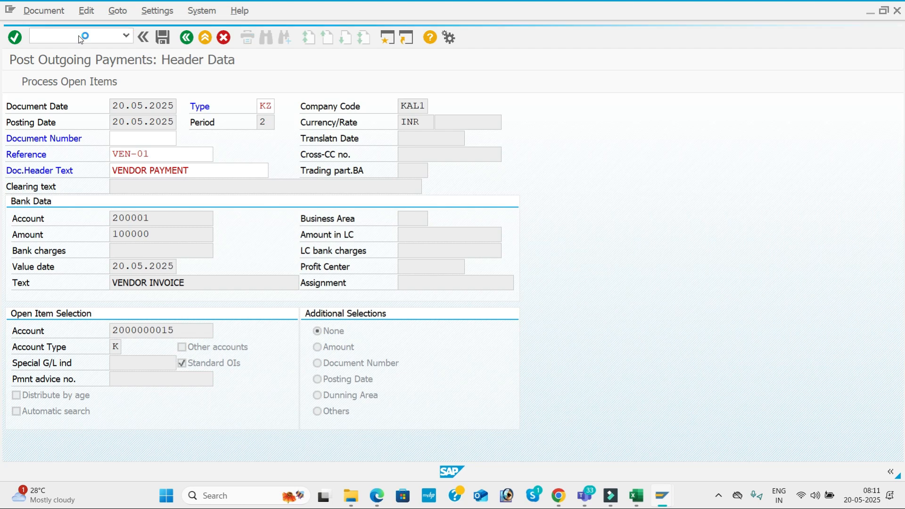
left_click(161, 109)
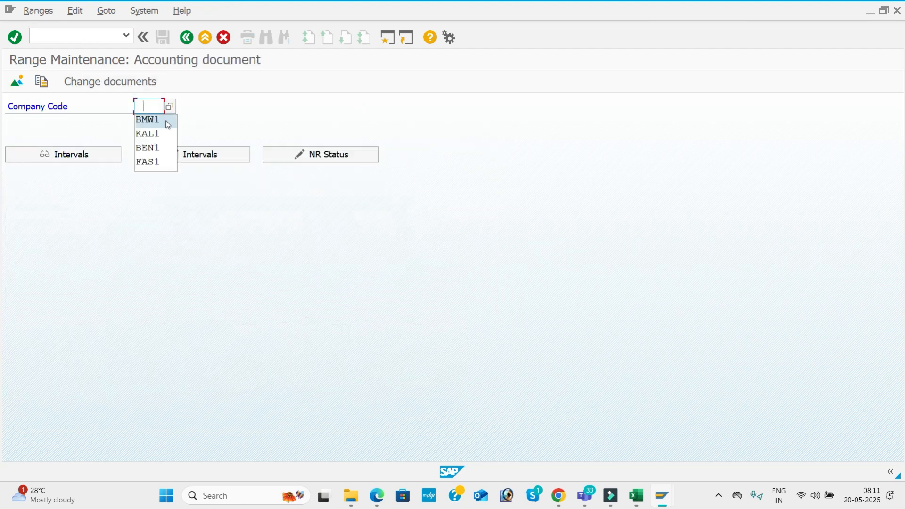
left_click(163, 134)
left_click(202, 153)
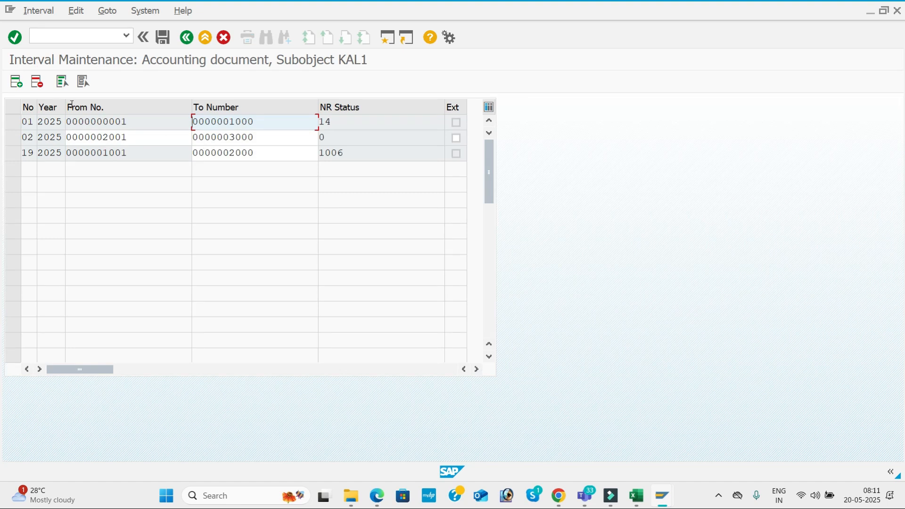
- Add number range interval 15 for year 2025, running from 3001 to 4000
left_click(18, 85)
type("15")
key("Tab")
type("2025")
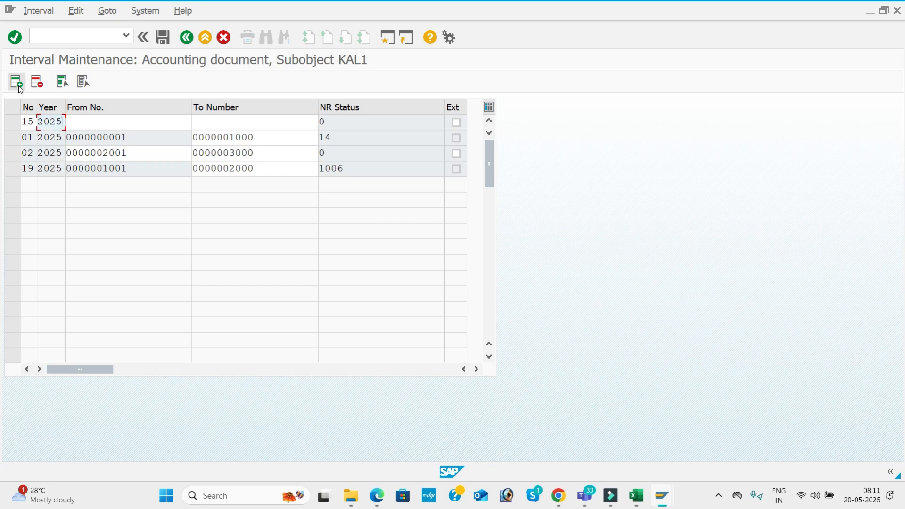
key("Tab")
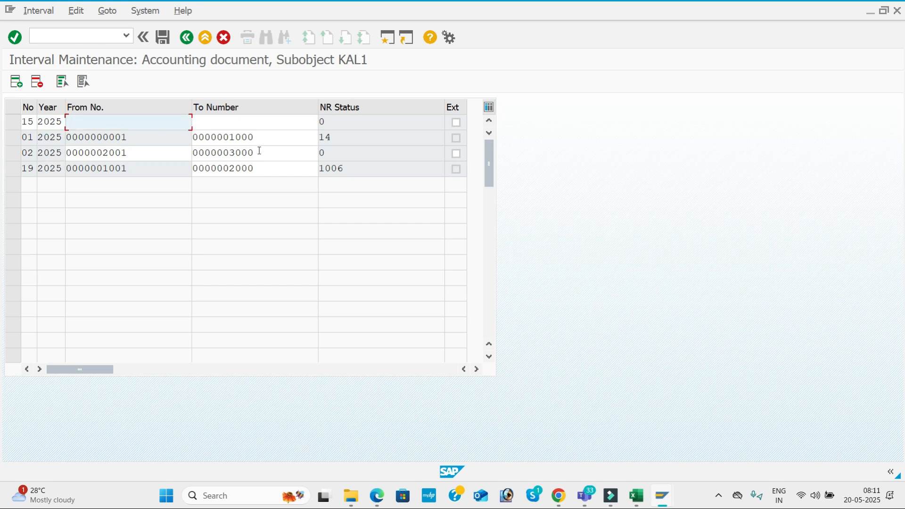
type("300")
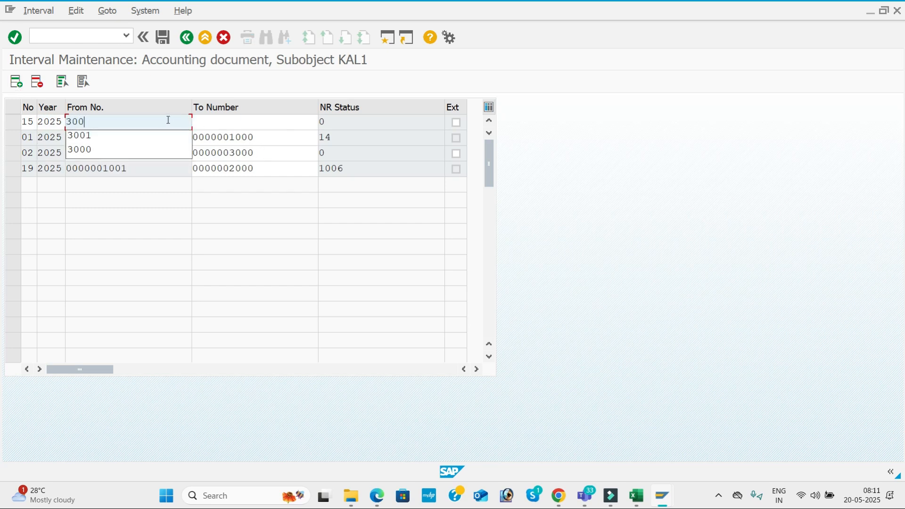
type("1")
key("Tab")
type("4000")
key("Return")
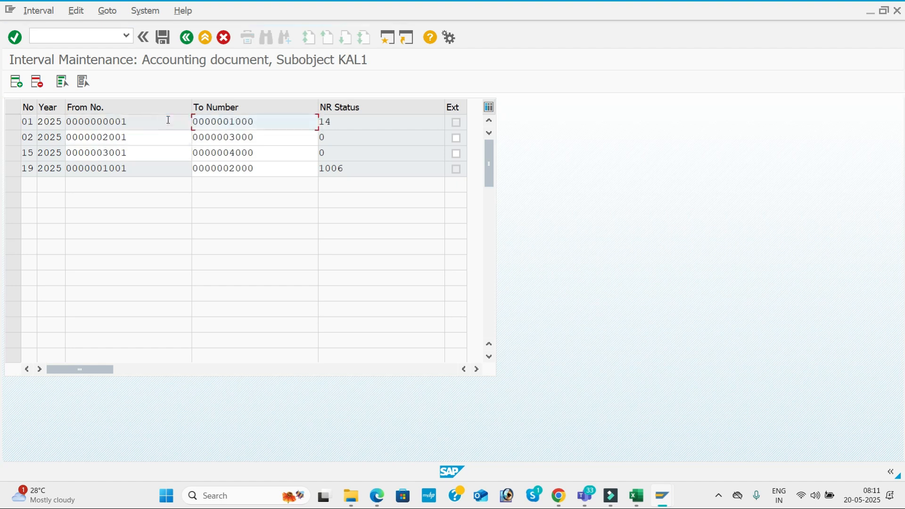
- Save the new number range interval, acknowledge the transport notice, and open transaction F-53
left_click(163, 37)
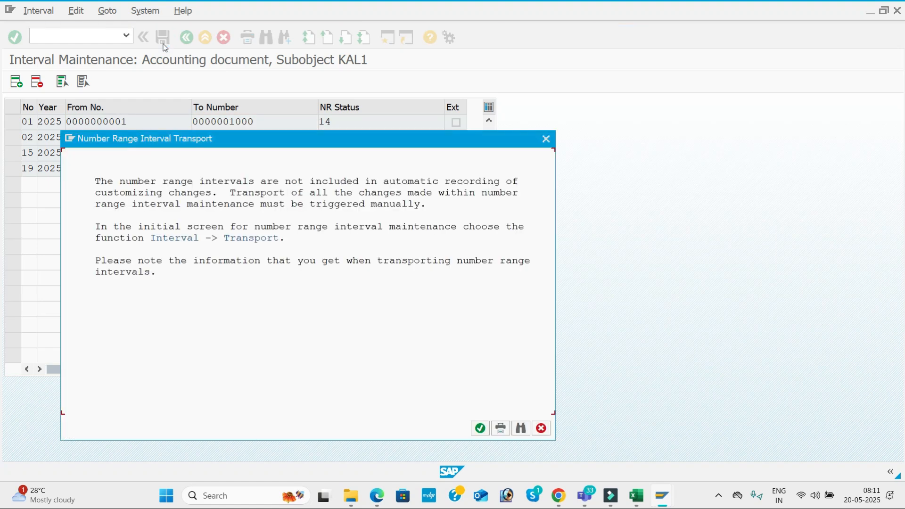
left_click(480, 427)
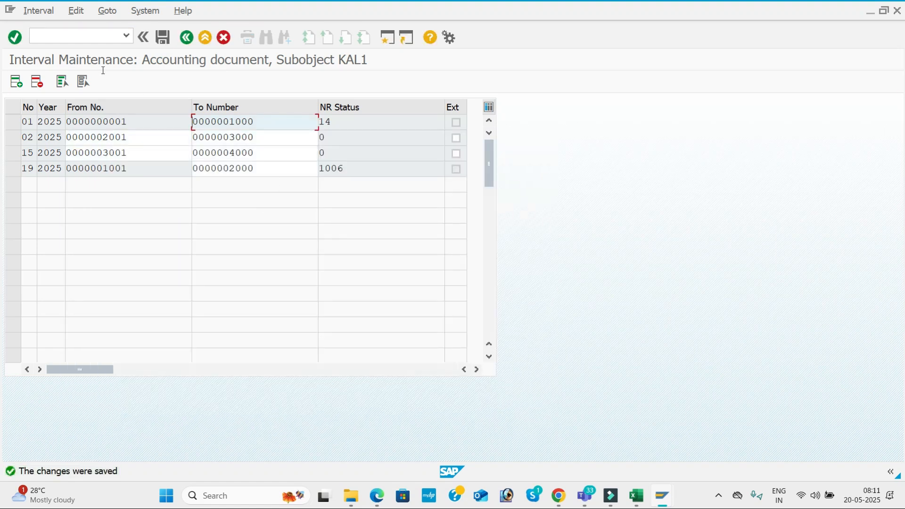
left_click(86, 38)
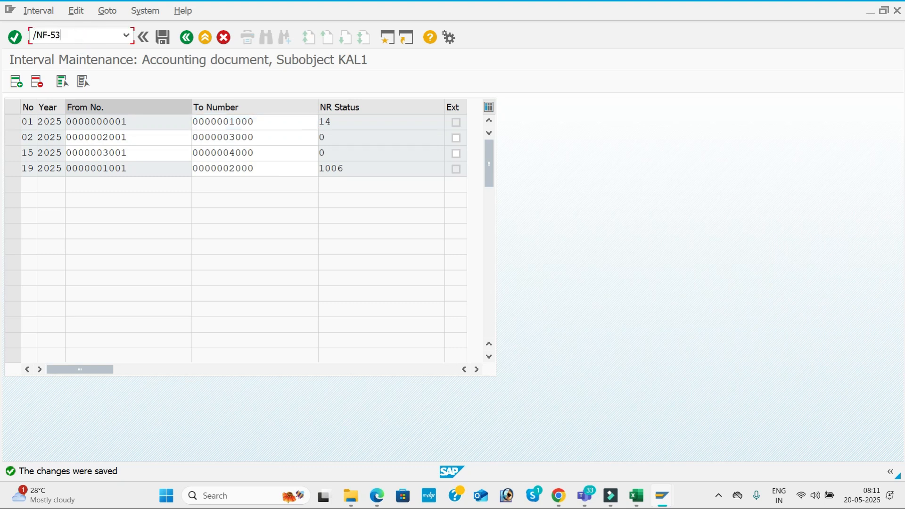
key("Return")
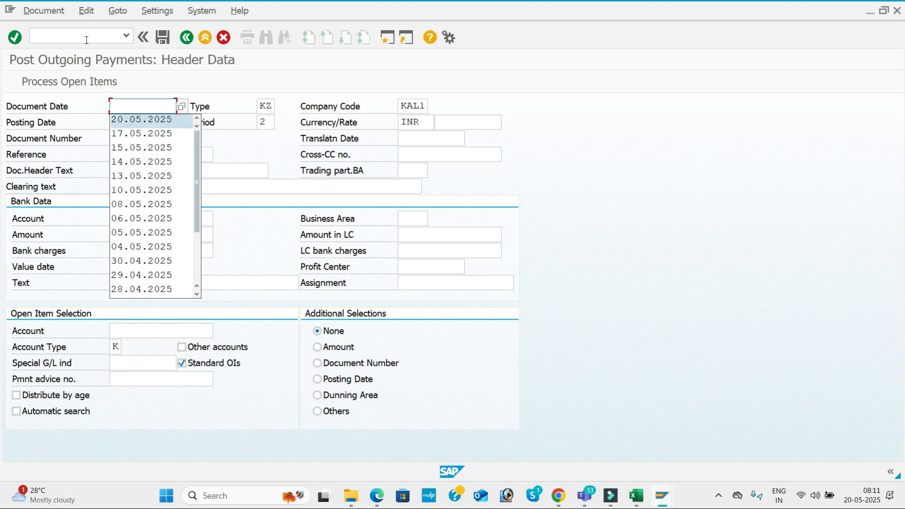
- Fill in the payment header with document date 20.05.2025, reference VEN-01 and header text VENDOR PAYMENT
key("Tab")
key("Tab")
key("Tab")
key("Tab")
key("Tab")
key("Tab")
key("Tab")
key("Tab")
key("Tab")
key("Down")
key("Tab")
key("Down")
key("Tab")
key("Tab")
key("Tab")
- Enter the bank G/L account, amount 100000, value date 20.05.2025 and text VENDOR INVOICE in the bank data
key("Down")
key("Tab")
key("Tab")
key("Down")
key("Tab")
key("Tab")
key("Tab")
key("Tab")
key("Down")
key("Tab")
key("Tab")
key("Down")
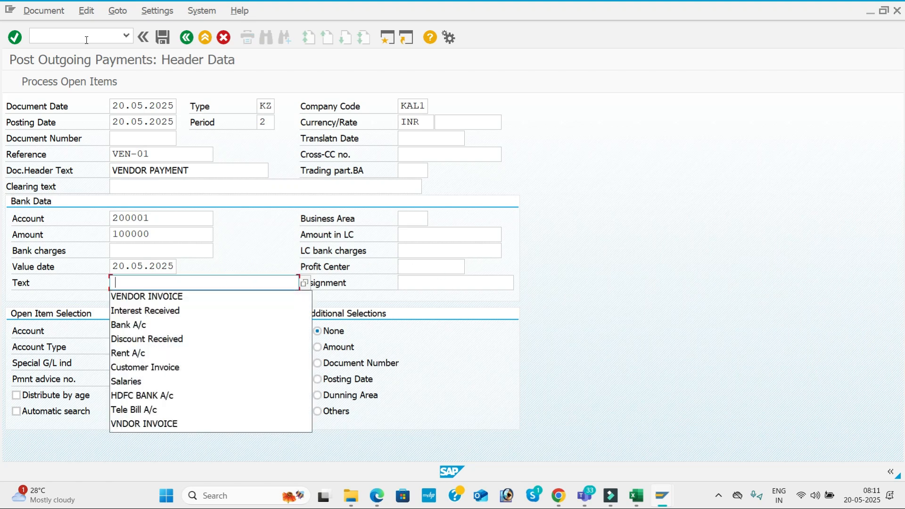
key("Tab")
- Enter the vendor BMW IT SOLUTIONS as the open item account and try to proceed to its open items
key("Tab")
key("Down")
key("Tab")
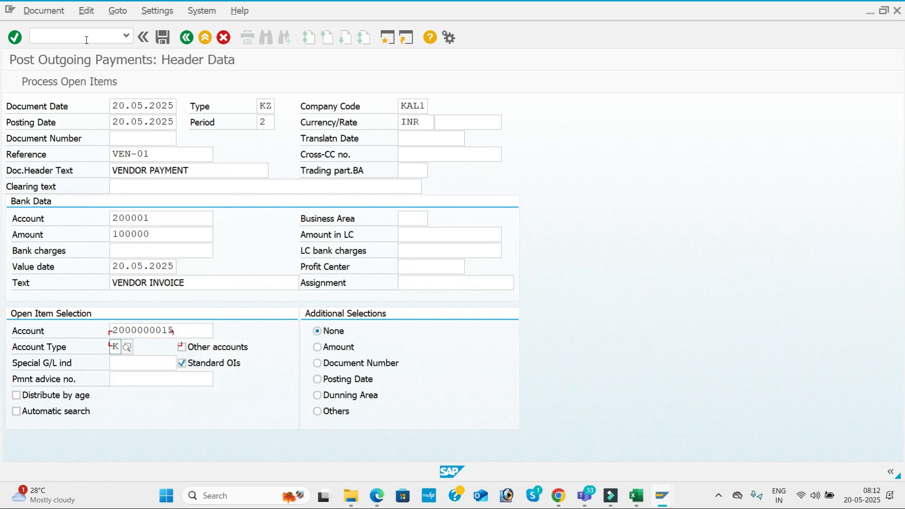
key("Return")
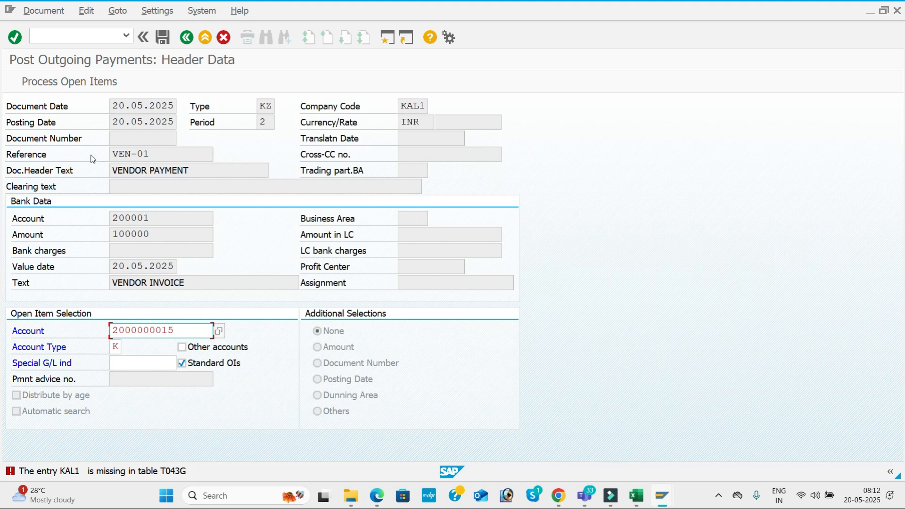
- Look up the vendor/customer tolerance group's transaction code in the Excel sheet, return to SAP, and open transaction OBA3
key("alt+Tab")
key("alt+Tab")
key("alt+Tab")
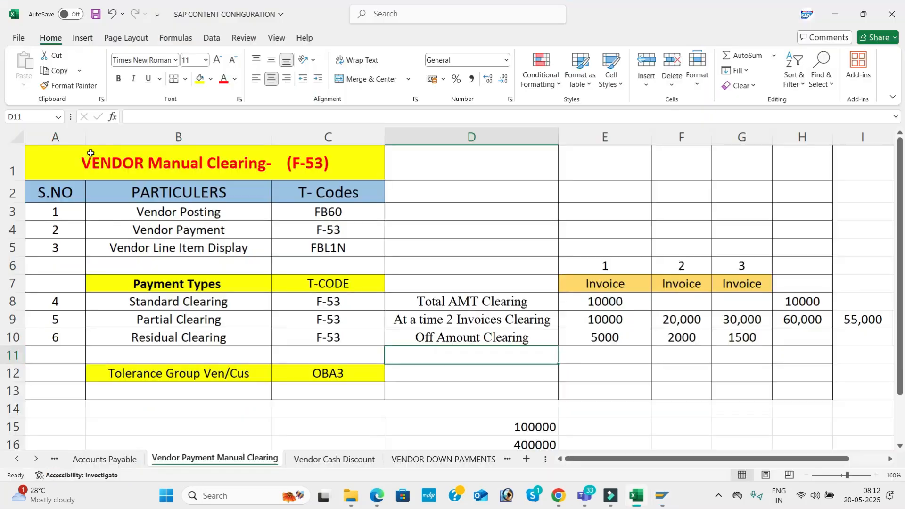
left_click(349, 374)
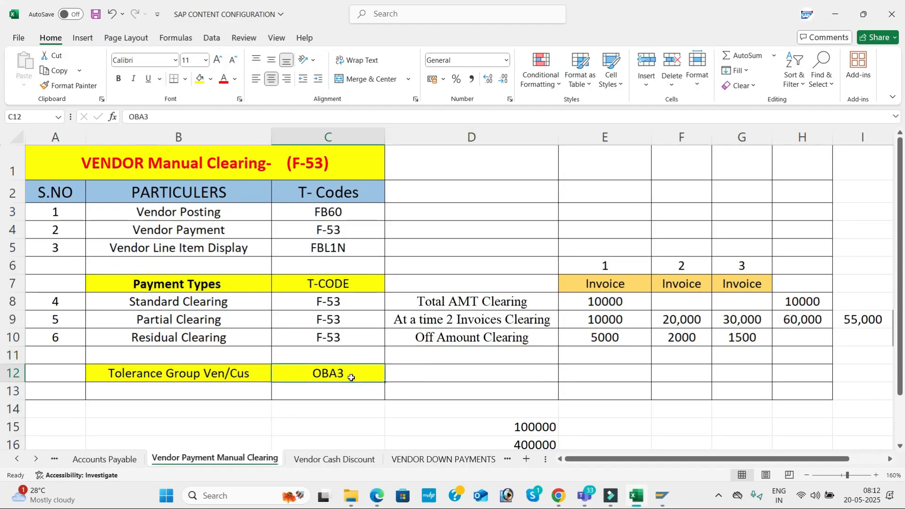
key("alt+Tab")
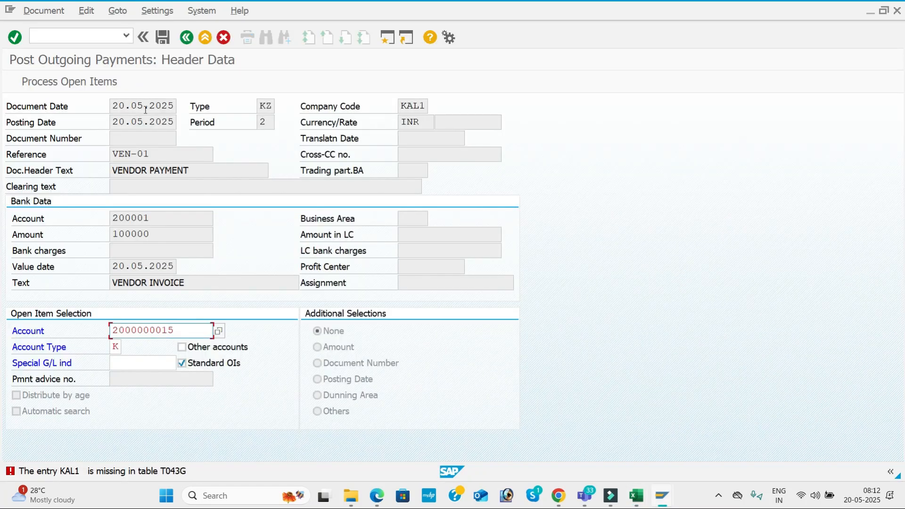
left_click(93, 34)
type("/")
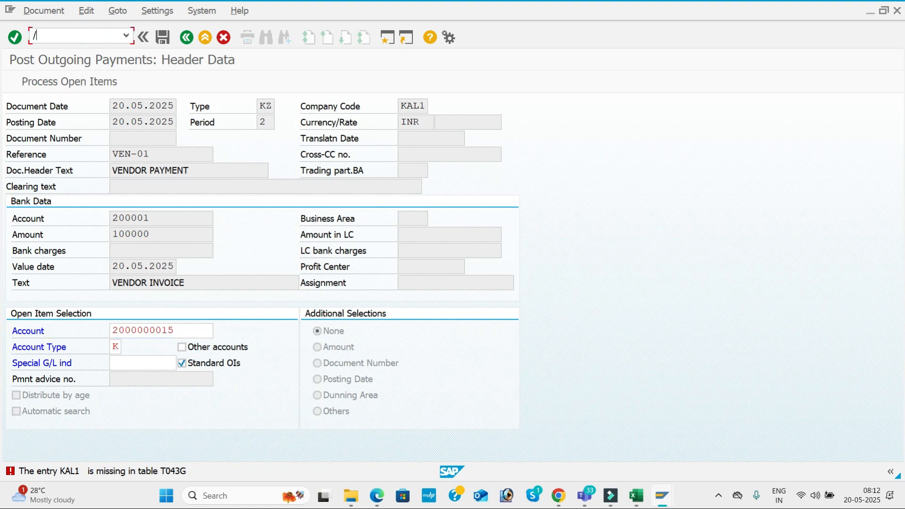
type("NOBA")
key("Return")
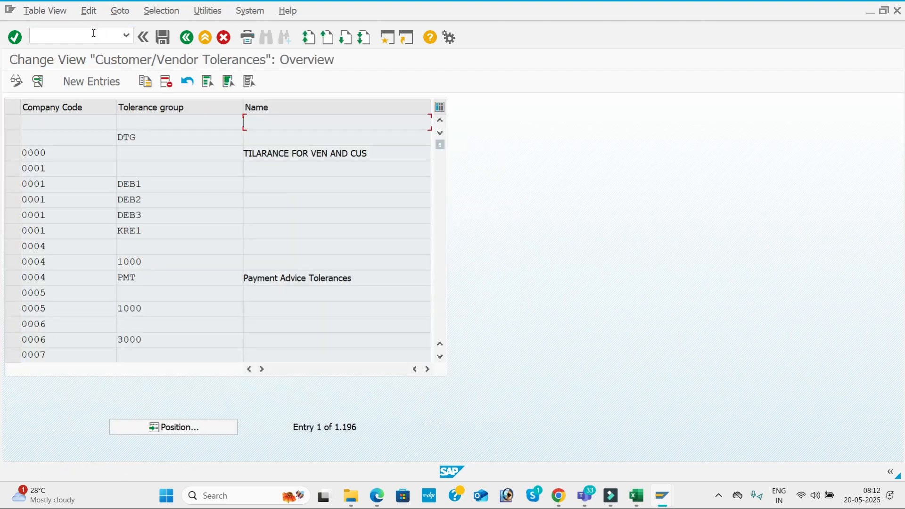
- Create a new customer/vendor tolerance entry for company code KAL1
left_click(95, 82)
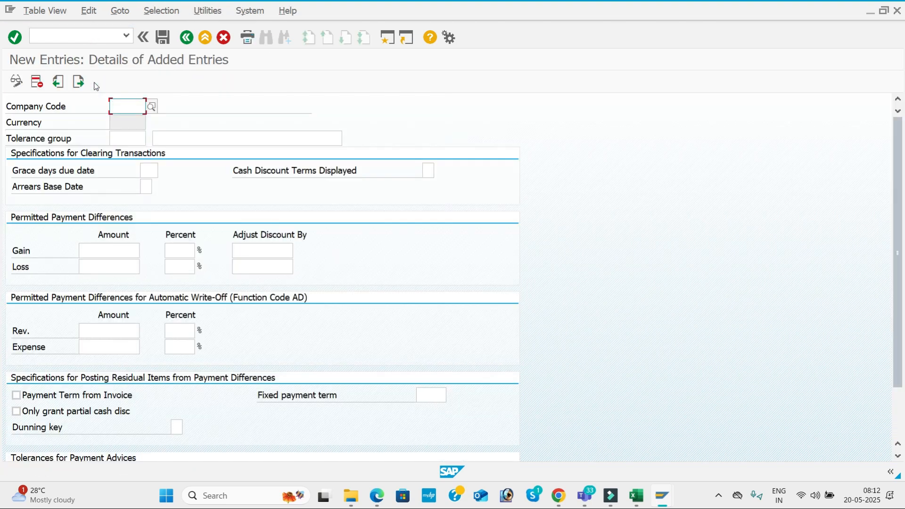
type("KAL1")
key("Return")
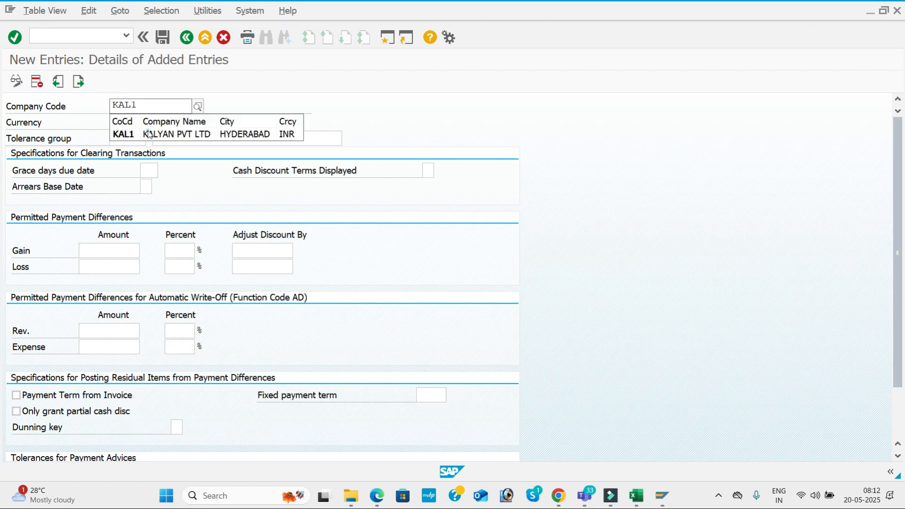
left_click(149, 134)
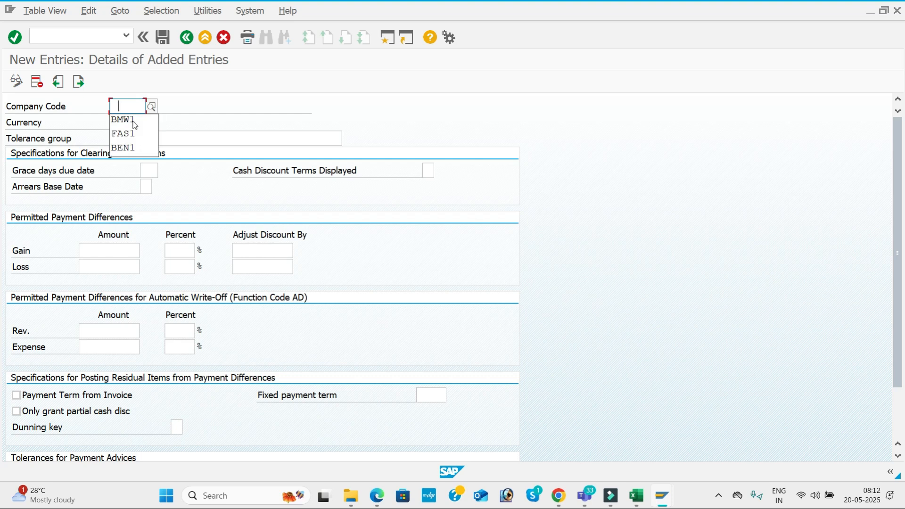
type("L")
type("KA")
type("1")
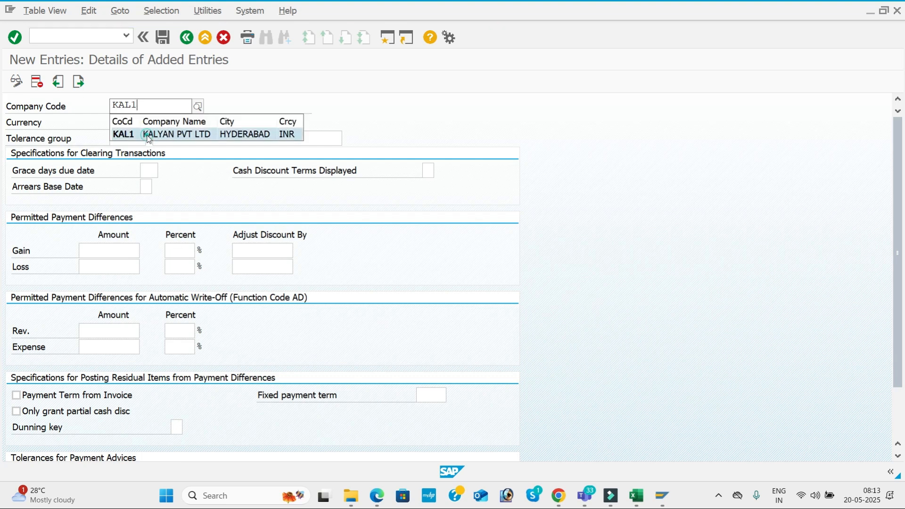
left_click(145, 135)
- Set the tolerance group to KAL1 with the description "Tolerance group for Ven/Custom"
left_click(132, 140)
type("L")
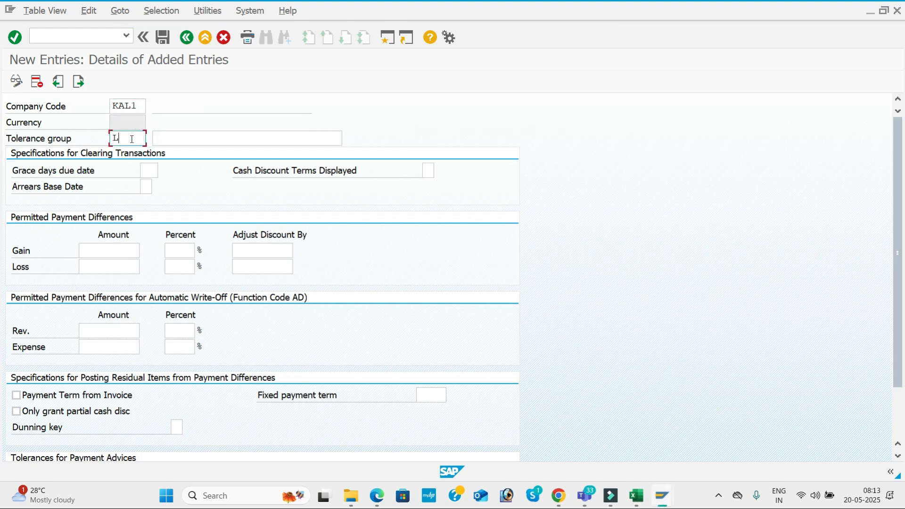
key("BackSpace")
type("KAL1")
left_click(165, 140)
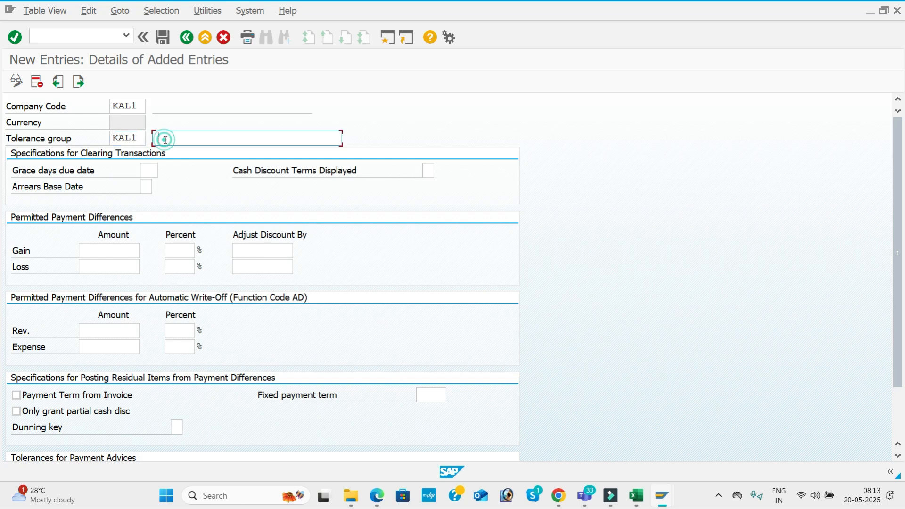
left_click(207, 152)
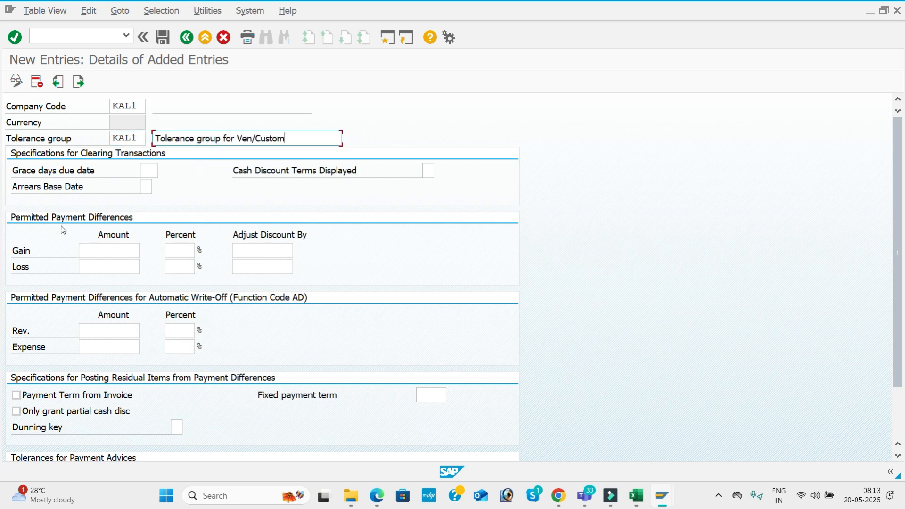
- Save the tolerance group entry without tolerance amounts under customizing request MAHK913359
left_click(138, 251)
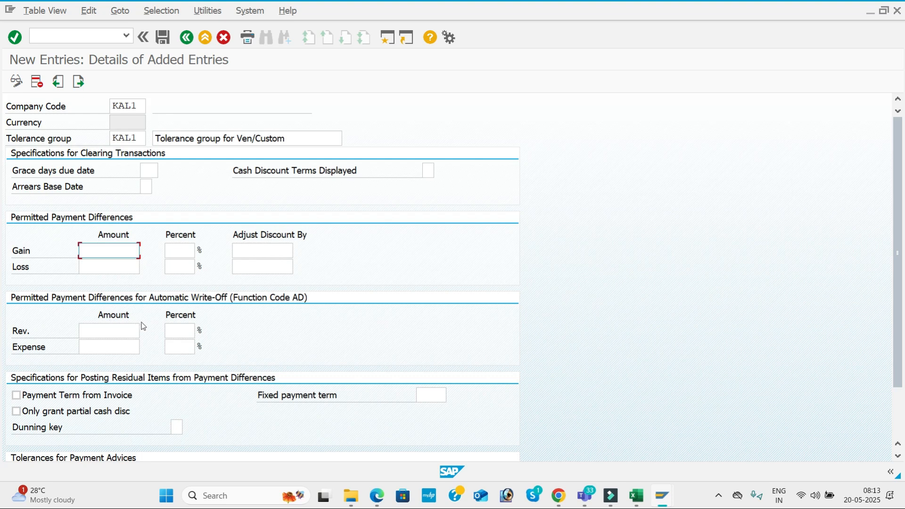
left_click(163, 37)
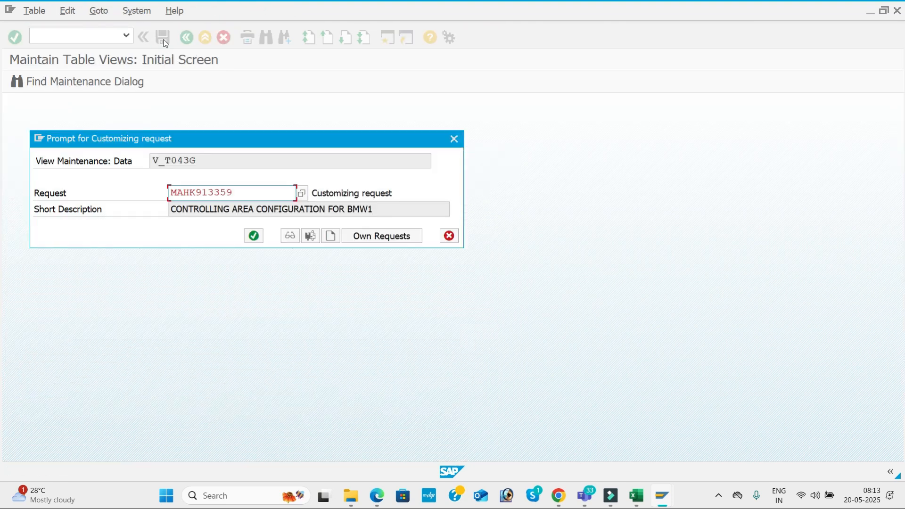
left_click(259, 238)
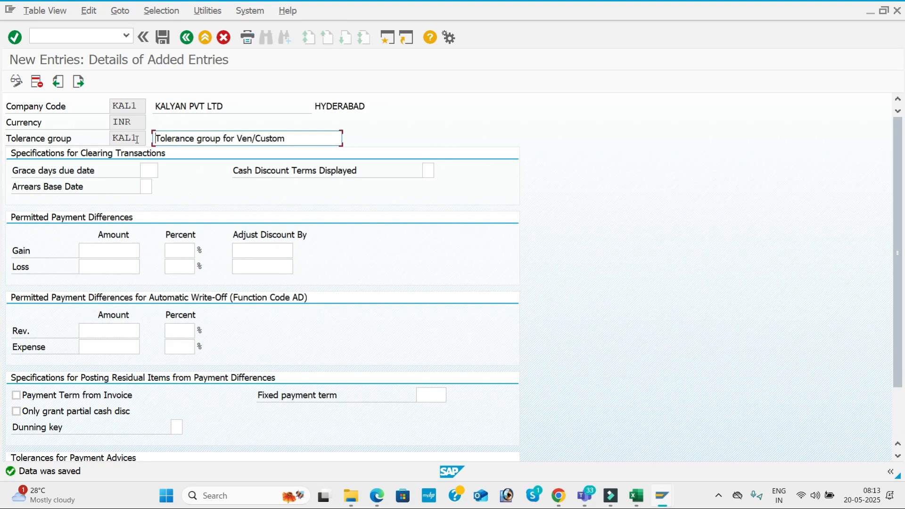
- Open vendor BMW IT SOLUTIONS of company code KAL1 in XK02 with all data views selected, and advance to its accounting payment transactions
left_click(69, 40)
type("/NXK02")
key("Return")
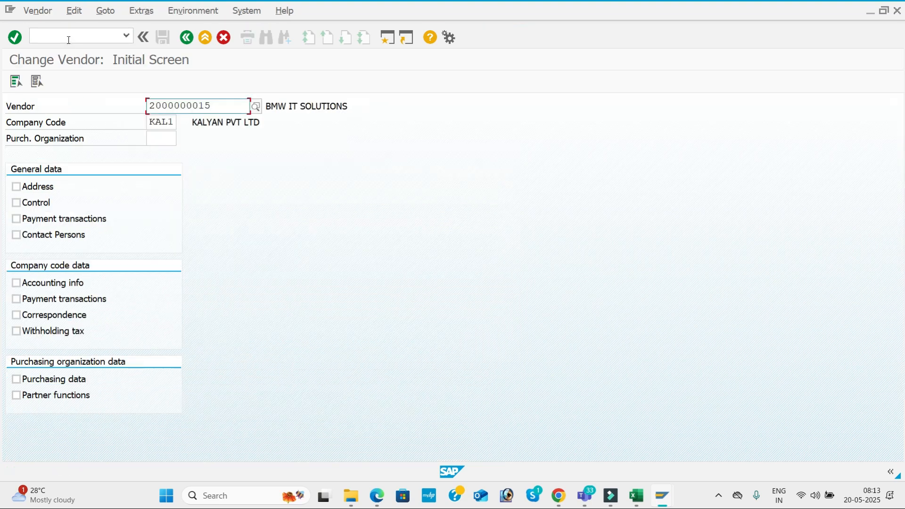
left_click(19, 82)
key("Return")
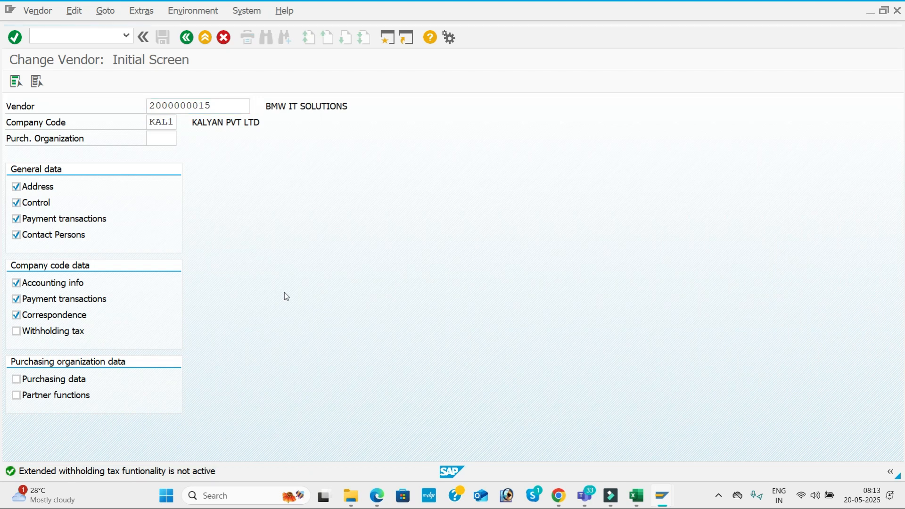
key("Return")
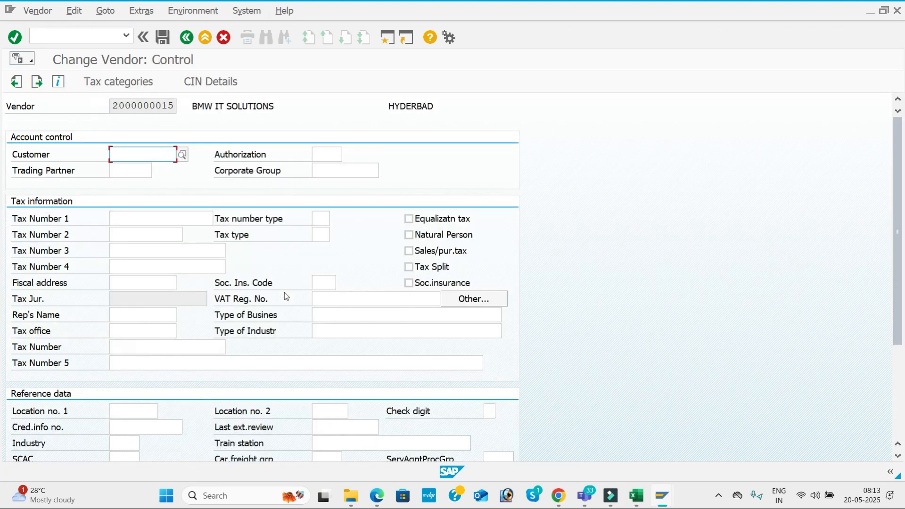
key("Return")
key("Return")
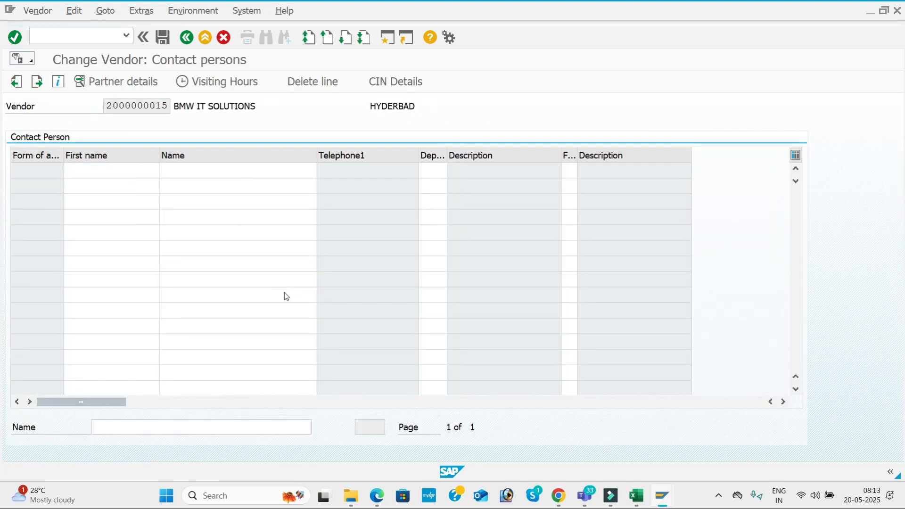
key("Return")
key("Return")
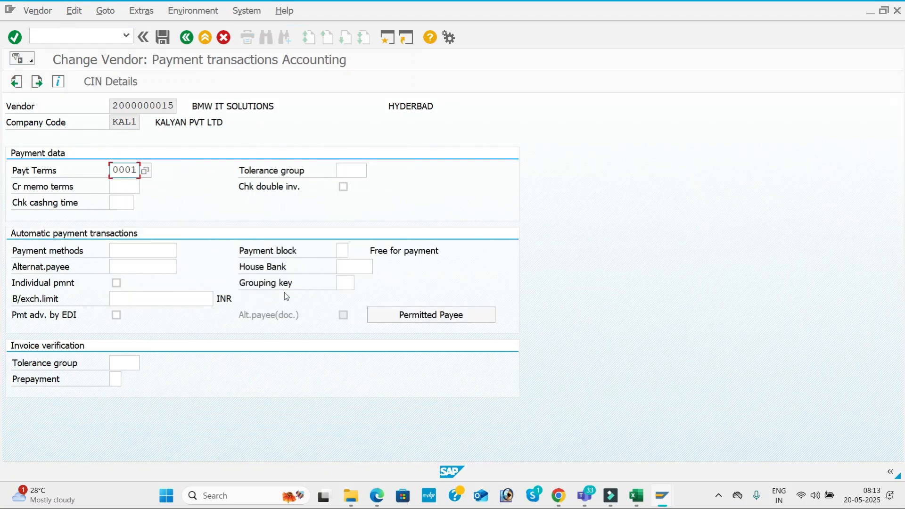
- Assign tolerance group KAL1 in the vendor's payment data and save the vendor
left_click(349, 173)
type("KAL1")
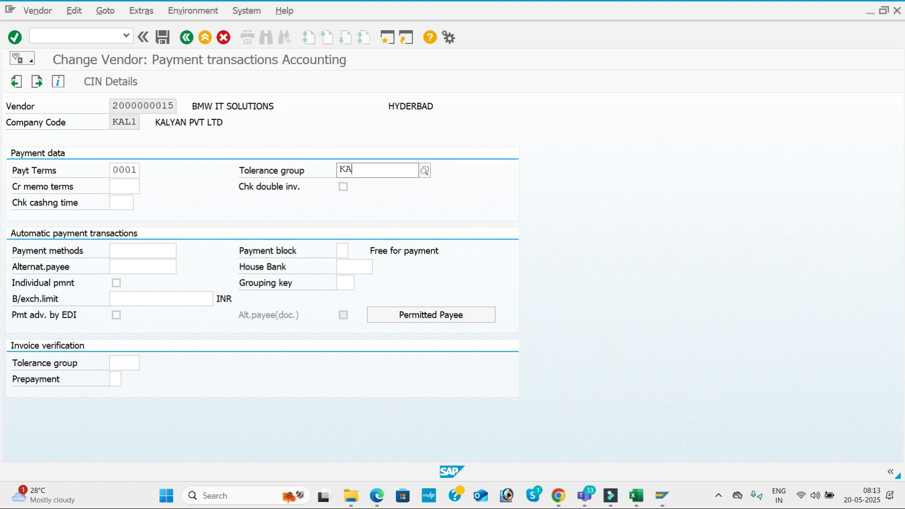
key("Return")
key("F4")
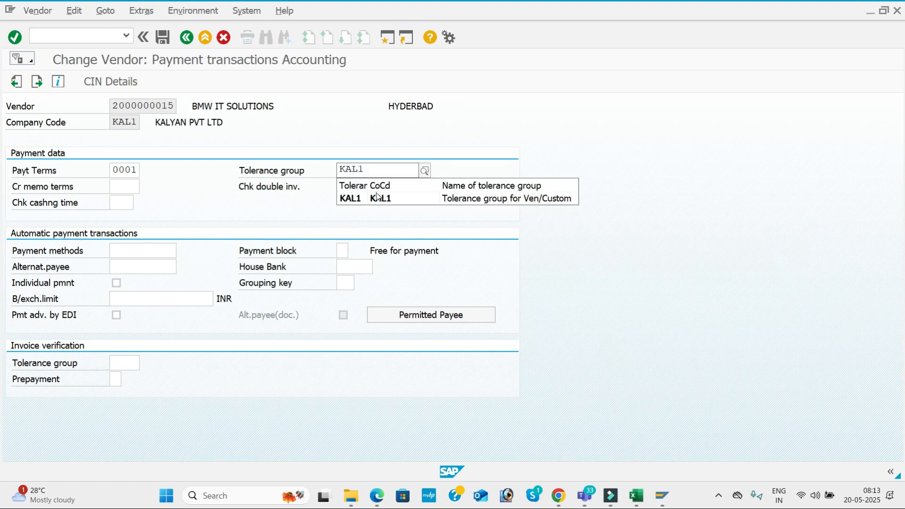
left_click(374, 197)
left_click(163, 38)
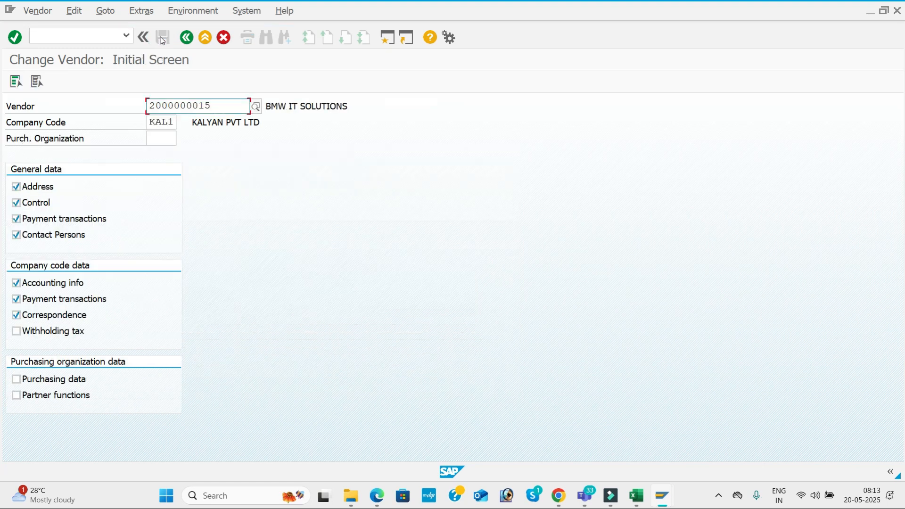
- Open vendor VARA PVT LTD of company code KAL1 for change and advance to its accounting payment transactions
left_click(225, 109)
key("BackSpace")
type("6")
key("Return")
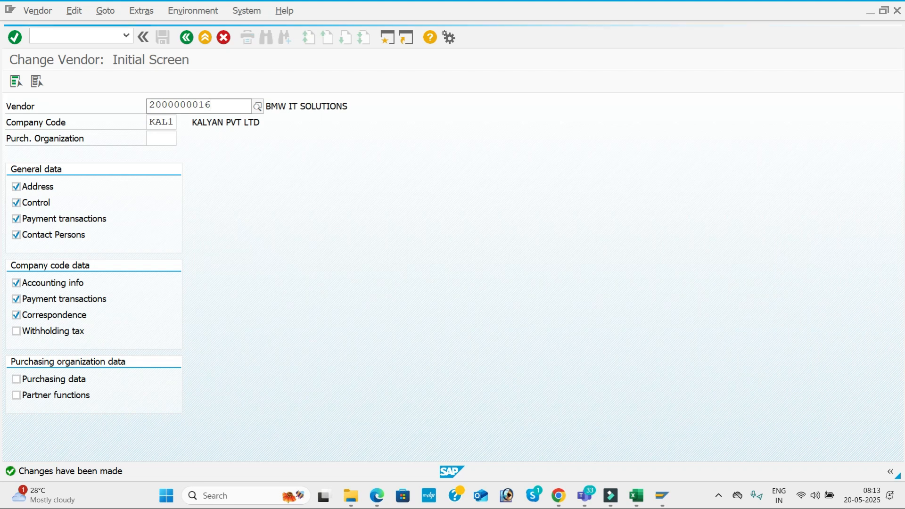
left_click(225, 110)
key("Return")
key("Return")
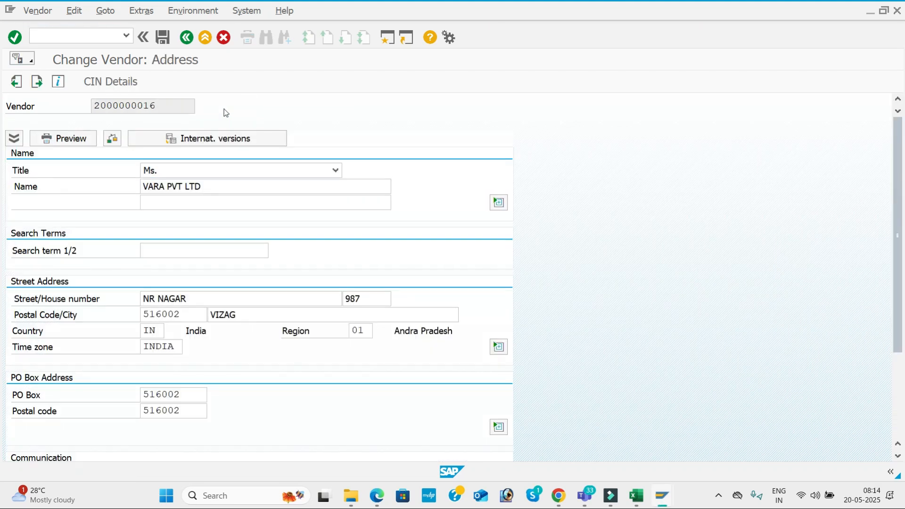
key("Return")
key("Return")
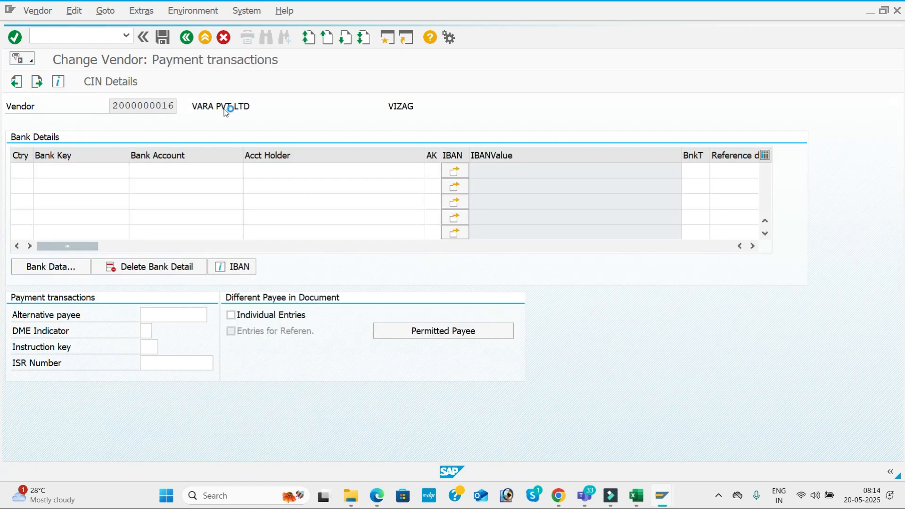
key("Return")
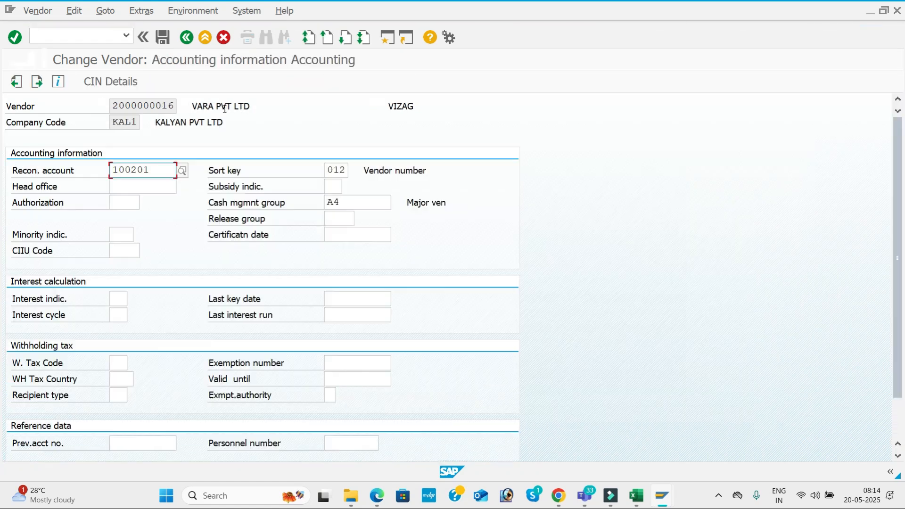
key("Return")
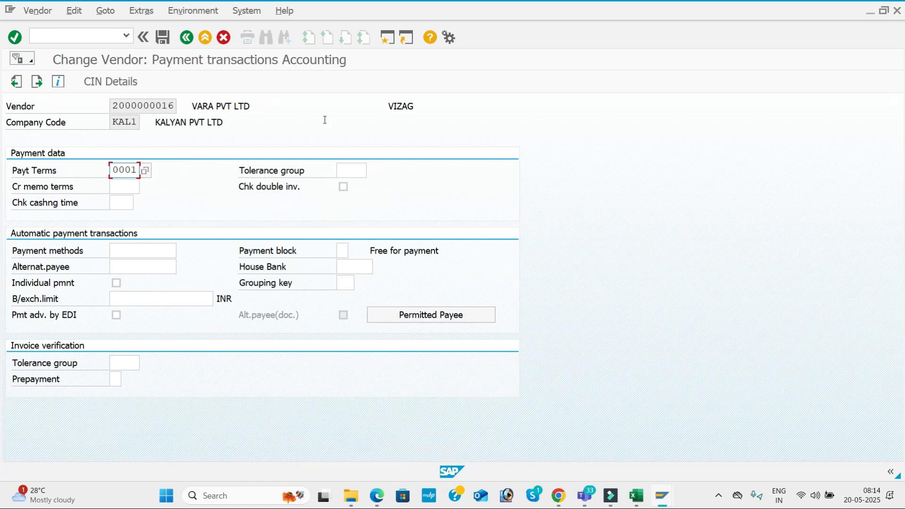
- Assign tolerance group KAL1 in the payment data of vendor VARA PVT LTD and save the vendor
left_click(359, 169)
type("KAL1")
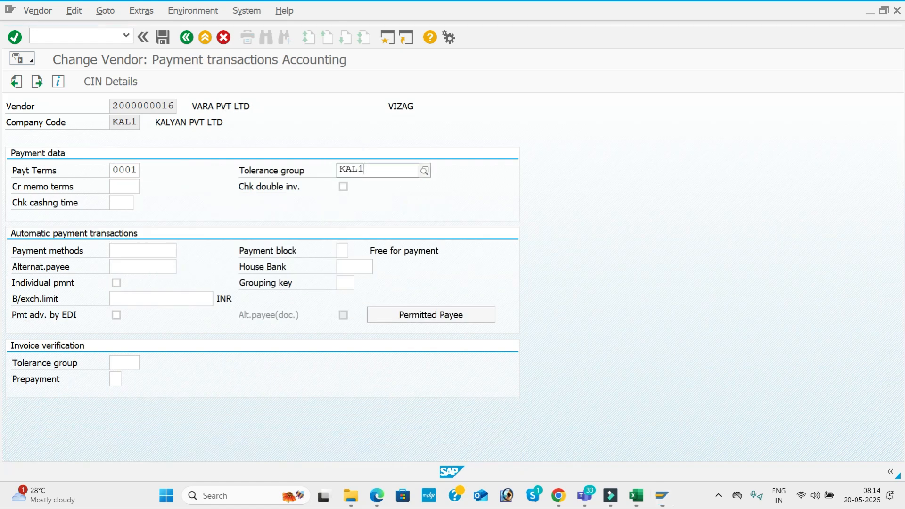
key("Return")
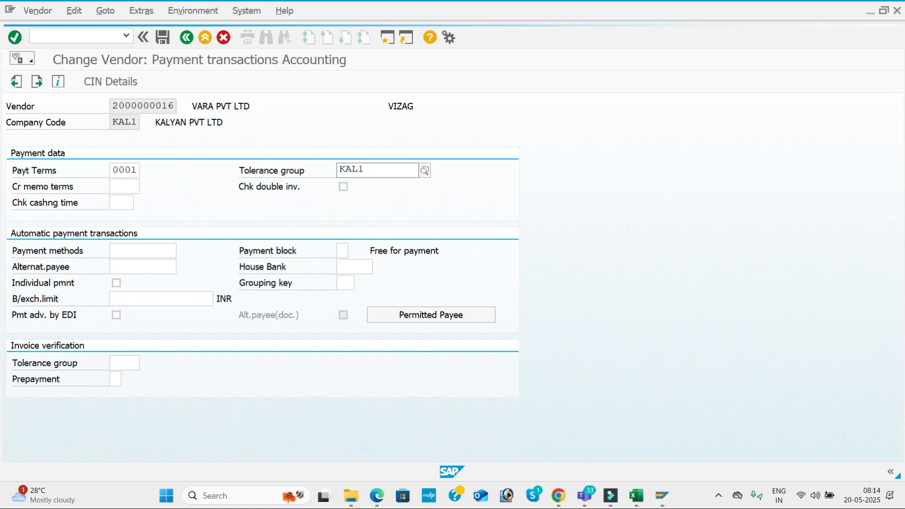
left_click(374, 198)
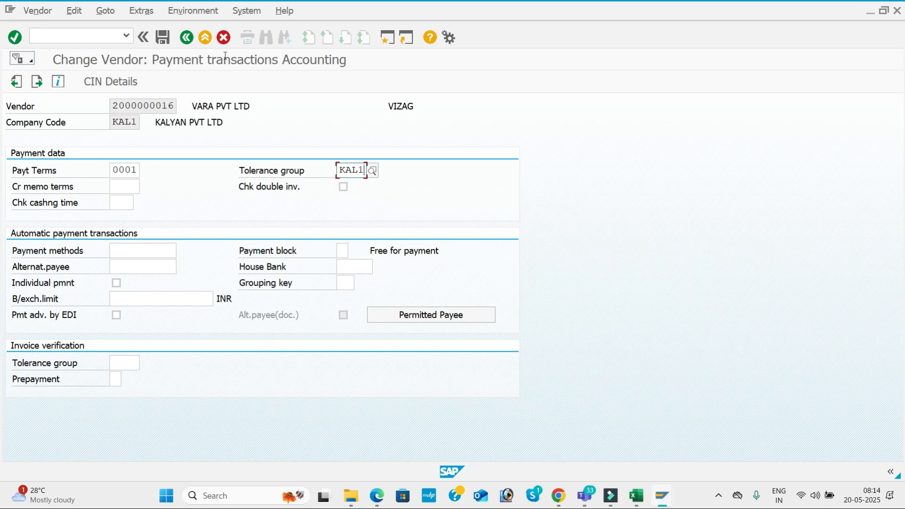
left_click(163, 38)
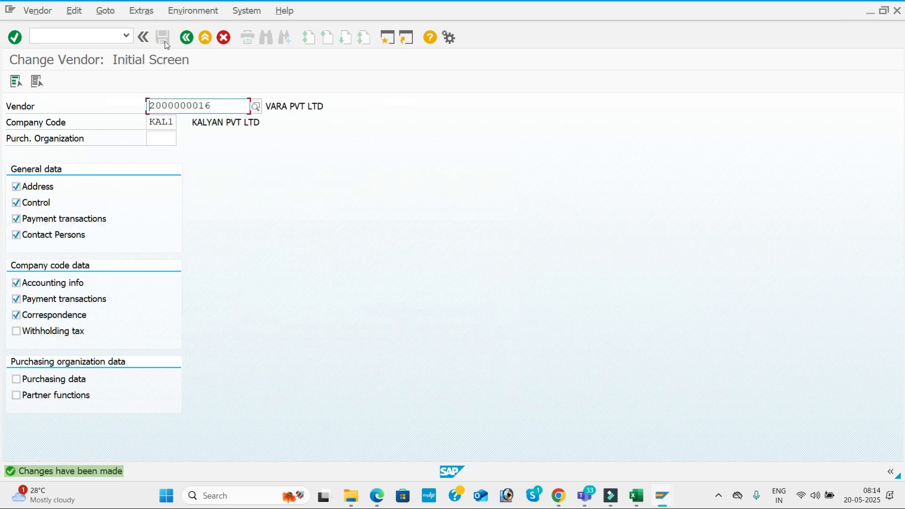
- Open vendor VIJAY TALLY SOLUTIONS of company code KAL1 for change and advance to its accounting payment transactions
left_click(219, 104)
key("BackSpace")
type("7")
key("Return")
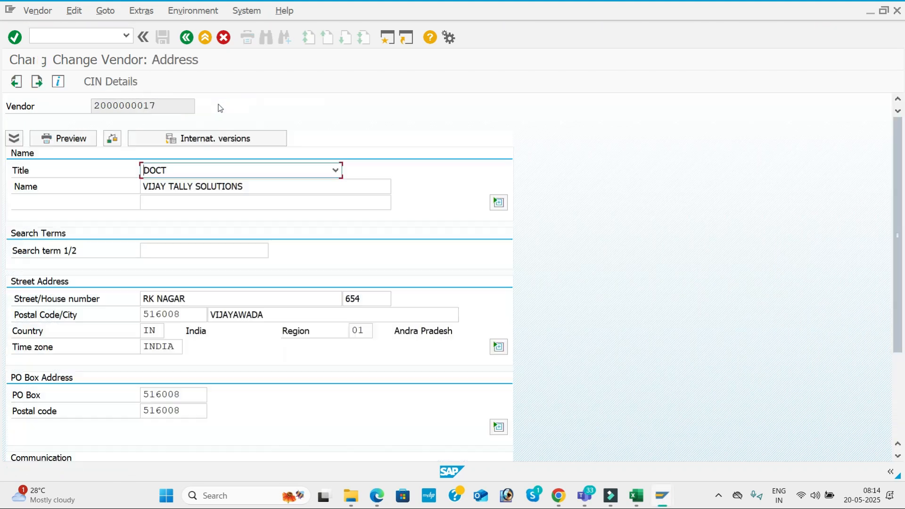
key("Return")
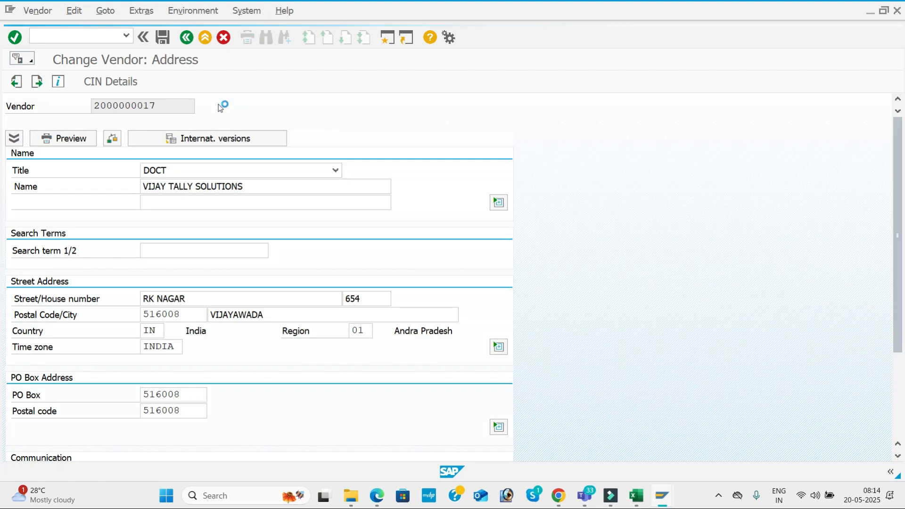
key("Return")
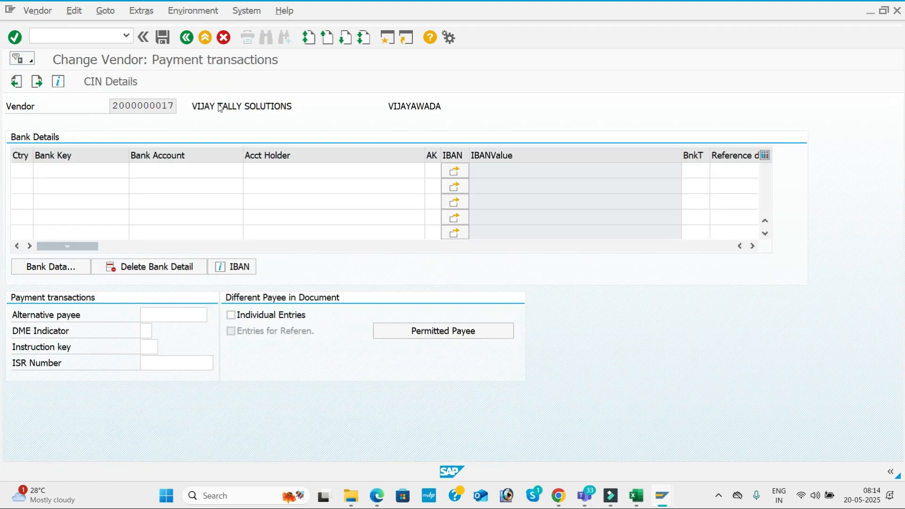
key("Return")
key("Return")
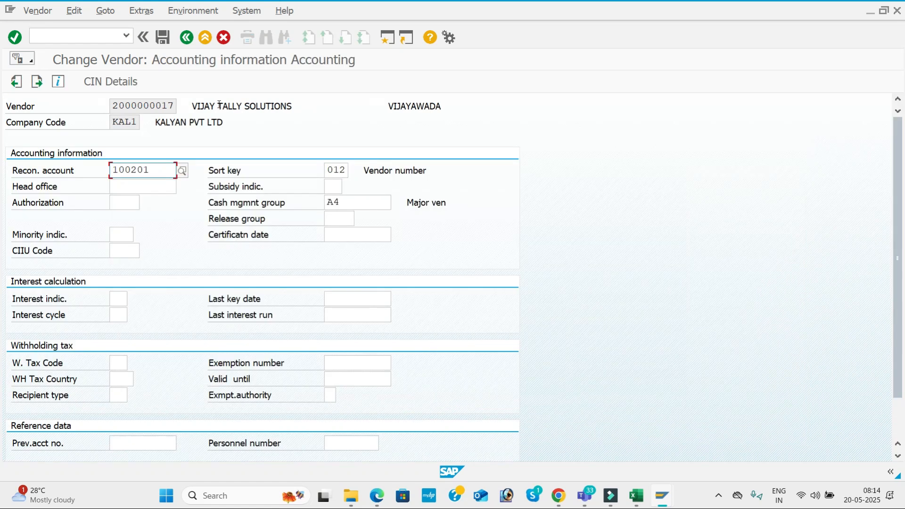
key("Return")
- Assign tolerance group KAL1 in the payment data of VIJAY TALLY SOLUTIONS and save the vendor
left_click(361, 170)
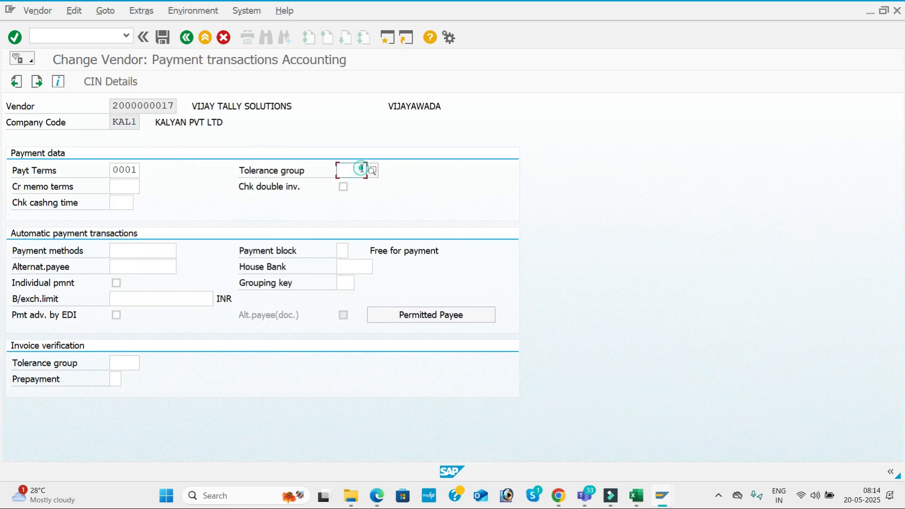
key("Down")
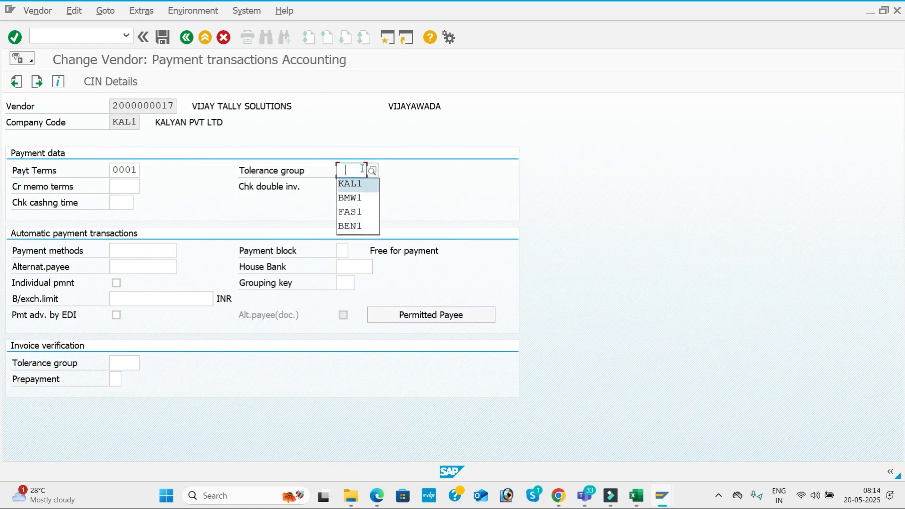
key("Tab")
left_click(168, 41)
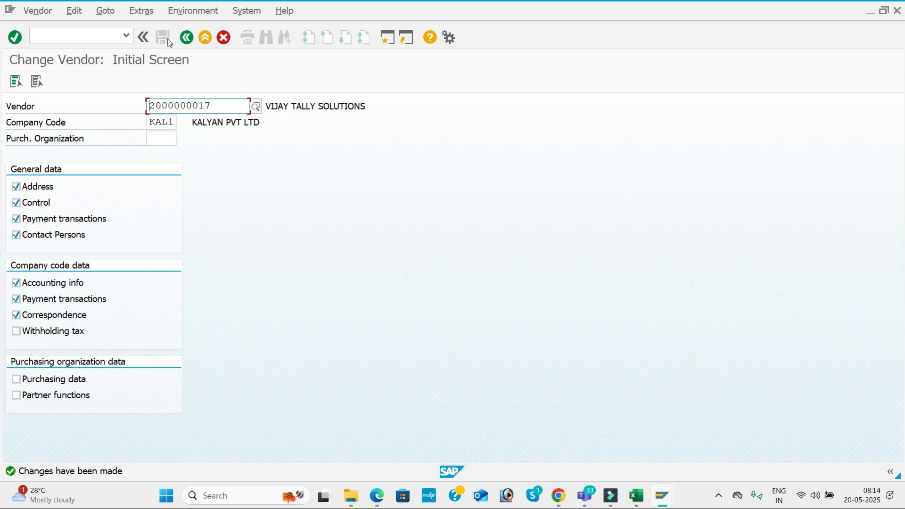
- Start transaction F-53 in place of the vendor change and set the document date to 20.05.2025
left_click(78, 35)
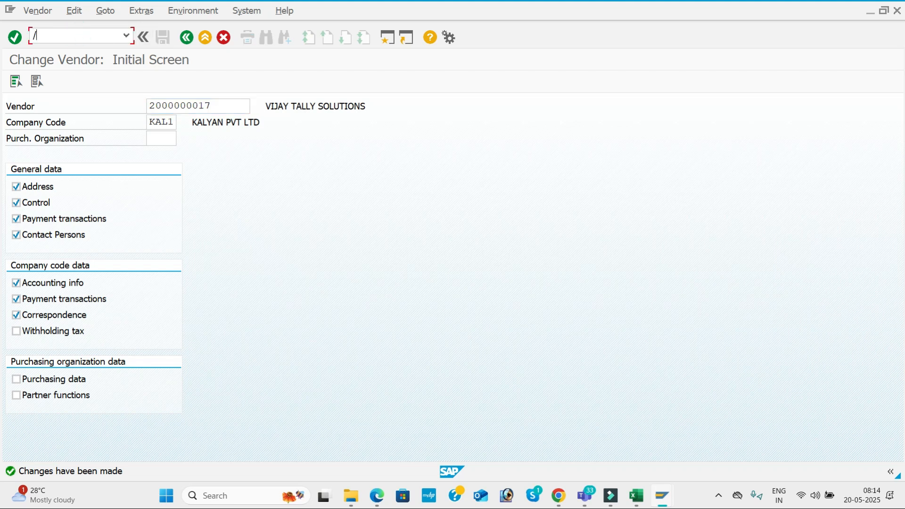
type("/NF-53")
key("Return")
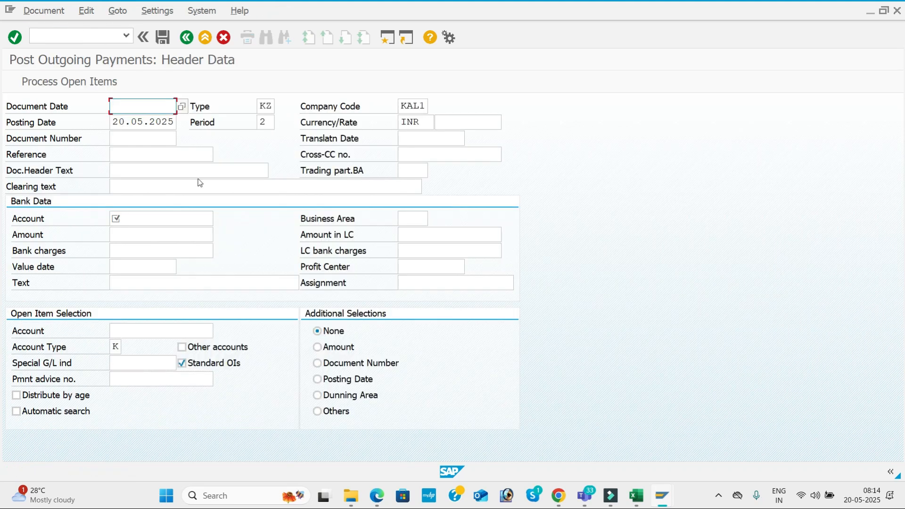
key("Down")
key("Return")
- Enter reference VEN-01 and document header text VENDOR PAYMENT for the outgoing payment
key("Tab")
key("Tab")
key("Tab")
key("Tab")
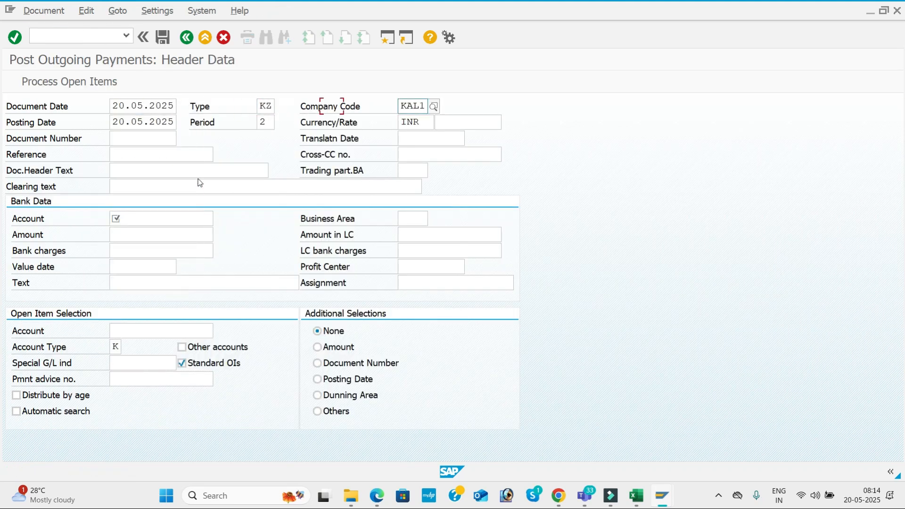
key("Tab")
key("Tab")
key("Tab")
key("Tab")
key("Down")
key("Return")
key("Tab")
key("Down")
key("Return")
- Fill in the bank data with account 200001, amount 100000 and value date 20.05.2025
key("Tab")
key("Tab")
key("Down")
key("Return")
key("Tab")
key("Tab")
key("Down")
key("Return")
key("Tab")
key("Tab")
key("Tab")
key("Tab")
key("Down")
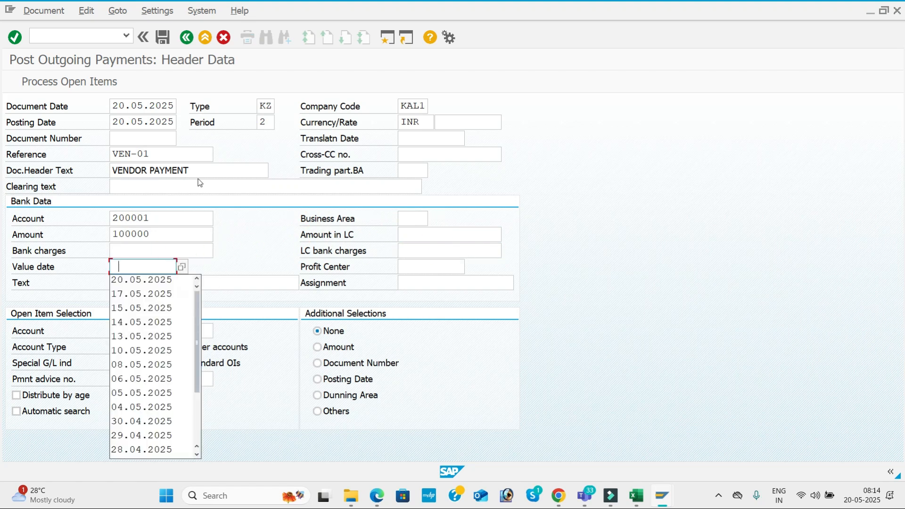
key("Return")
- Select vendor BMW IT SOLUTIONS as the open item account and process its open items
key("Tab")
key("Down")
key("Return")
key("Tab")
key("Tab")
key("Down")
key("Return")
key("Tab")
key("Return")
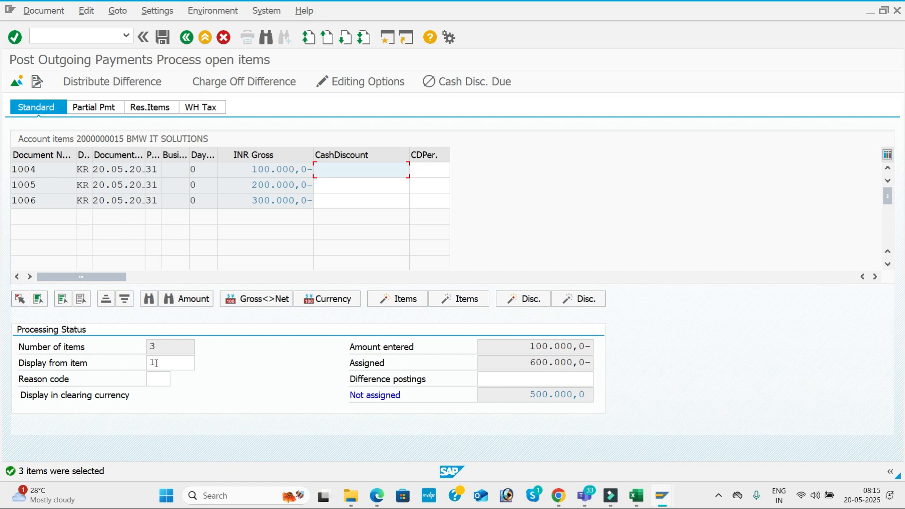
- Check the open invoices of BMW IT SOLUTIONS in the vendor line item display, and return to the payment's open items
key("alt+Tab")
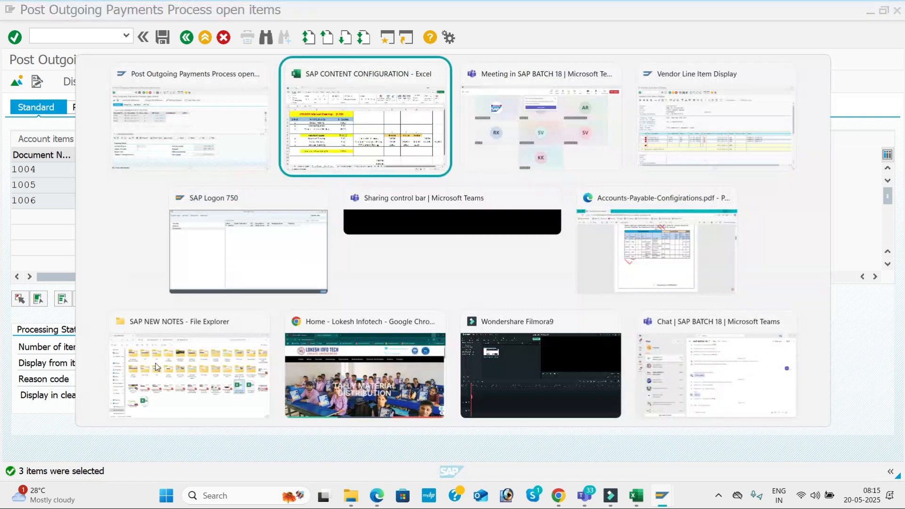
key("alt+Tab")
key("alt+Tab")
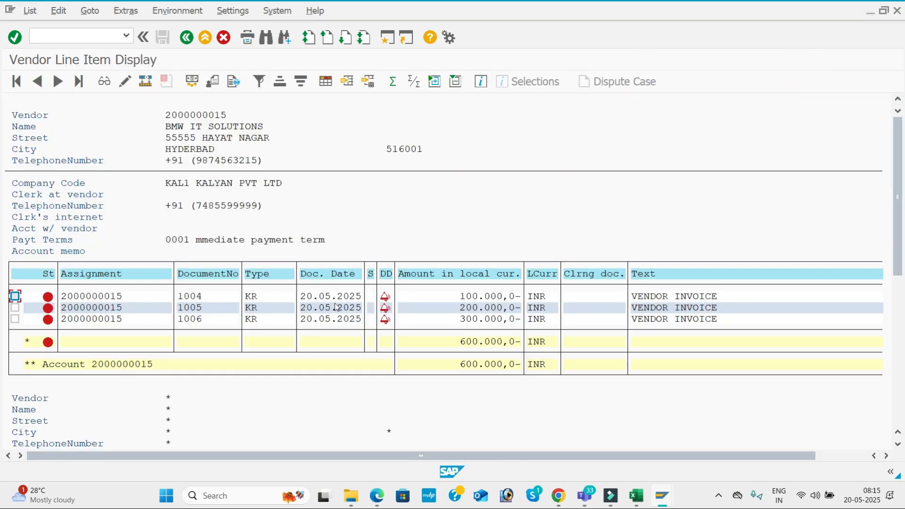
key("alt+Tab")
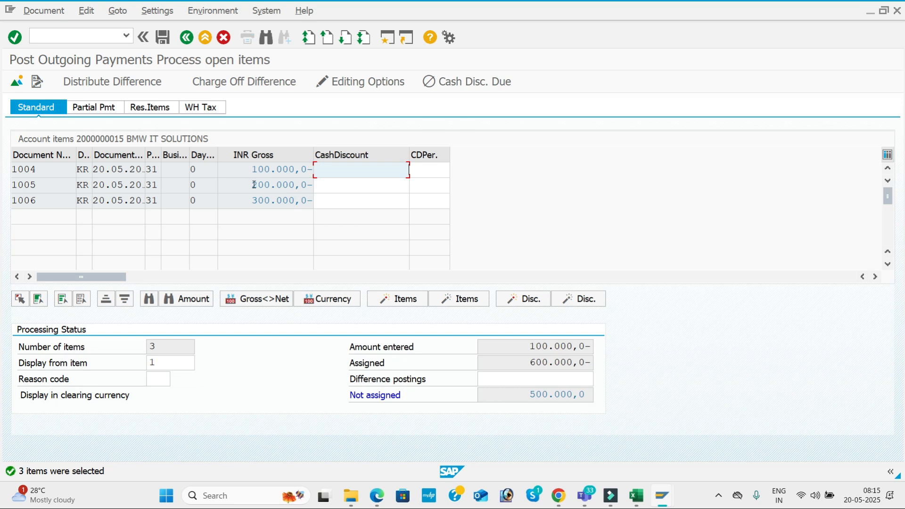
- Deactivate invoices 1005 and 1006 so that only invoice 1004 stays assigned, and post the payment
double_click(254, 185)
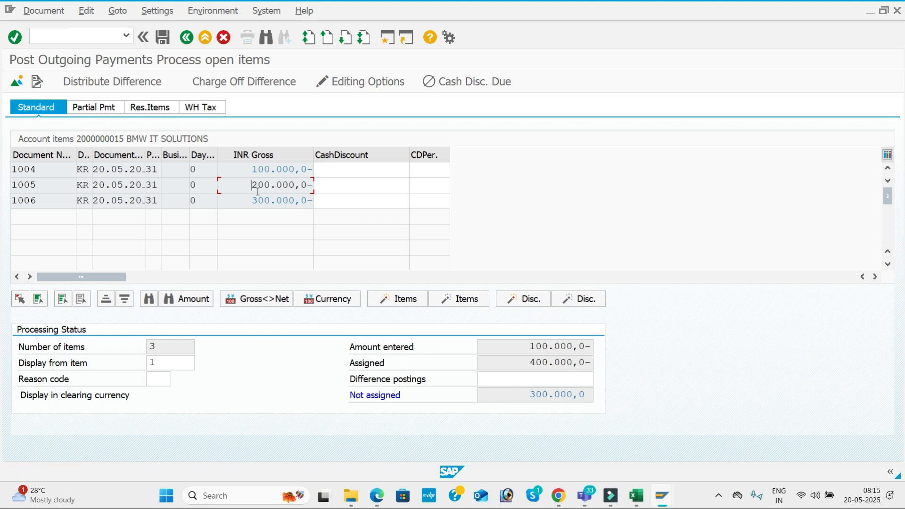
double_click(265, 200)
double_click(279, 185)
double_click(284, 200)
double_click(285, 200)
double_click(278, 186)
left_click(163, 38)
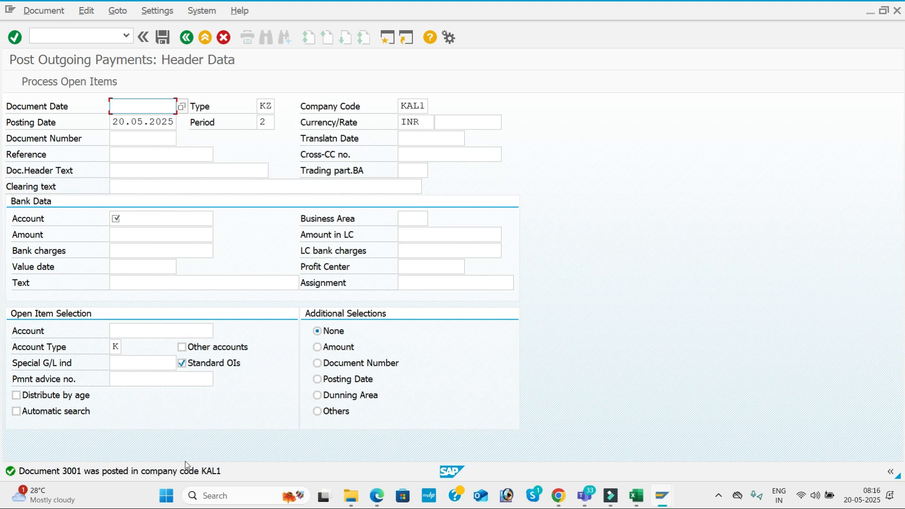
- Switch to the vendor line item display of BMW IT SOLUTIONS and refresh the open items list
key("alt+Tab")
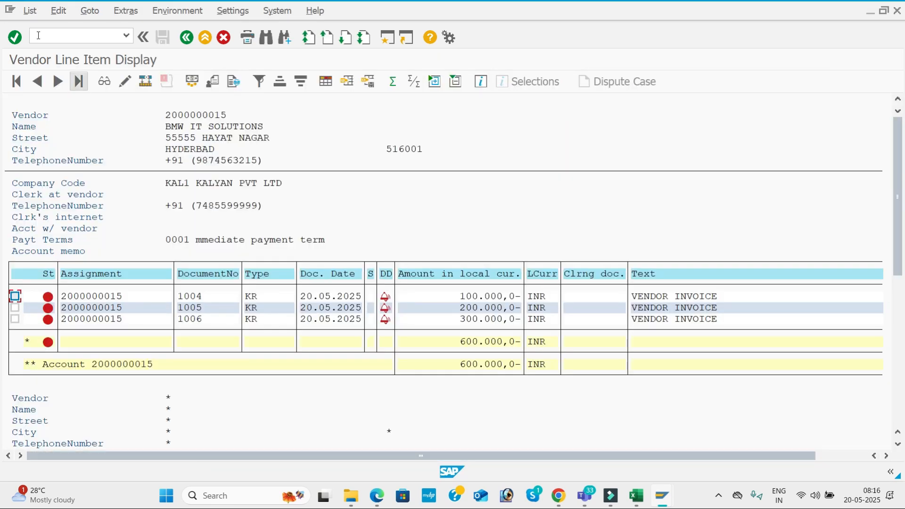
left_click(30, 10)
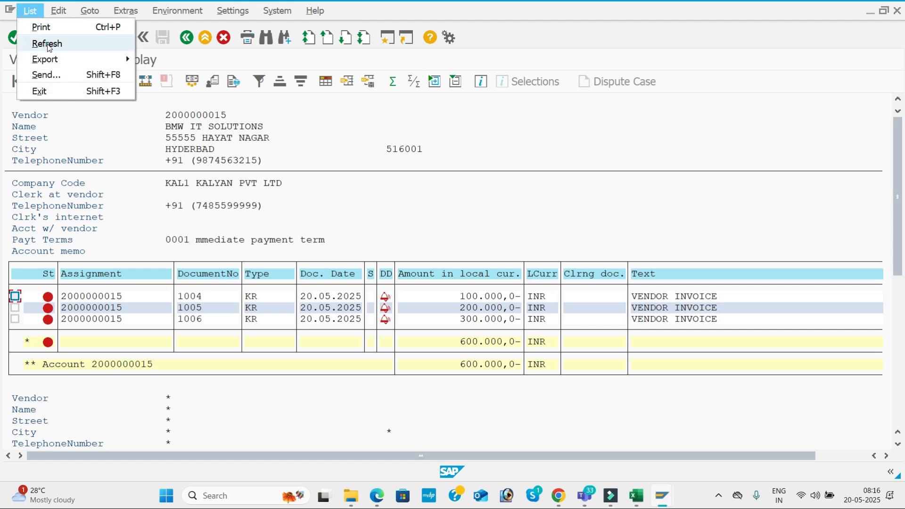
left_click(47, 44)
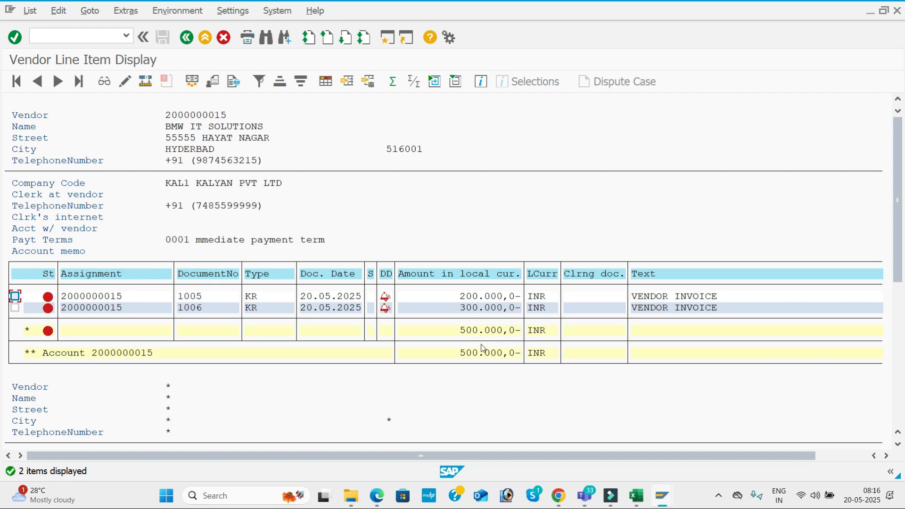
- Display the vendor's cleared items with clearing date 20.05.2025
left_click(189, 38)
left_click(47, 331)
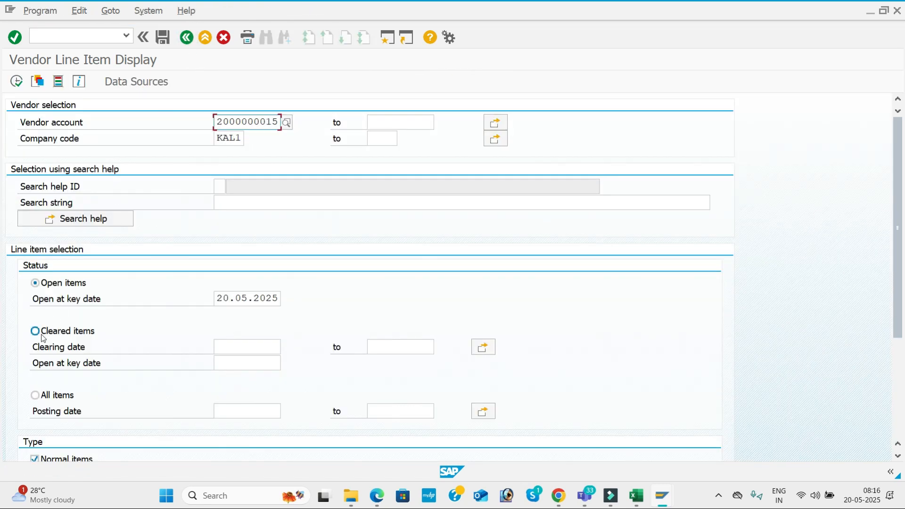
left_click(234, 345)
type("20.05.2025")
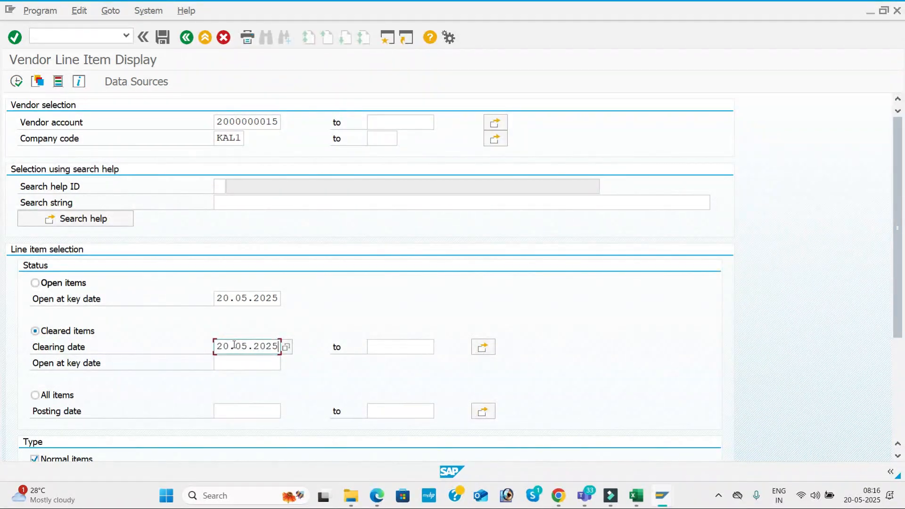
key("Tab")
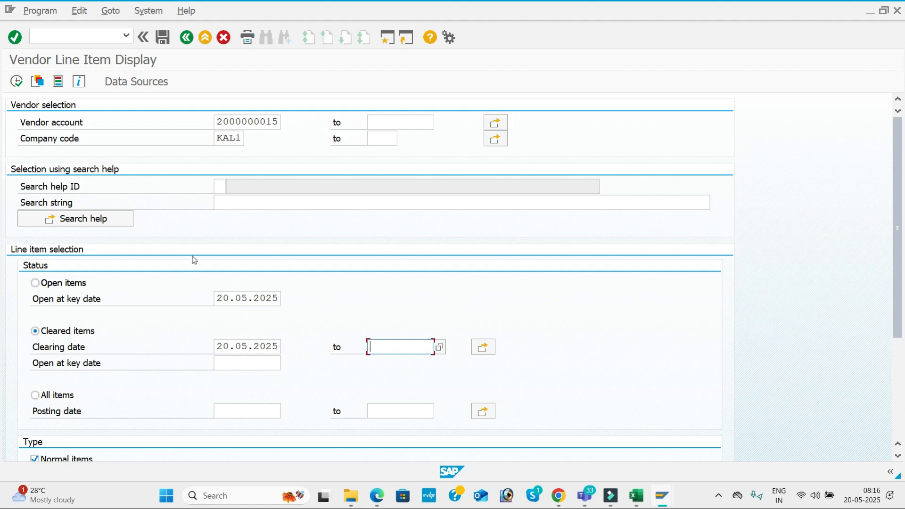
left_click(18, 82)
left_click(17, 82)
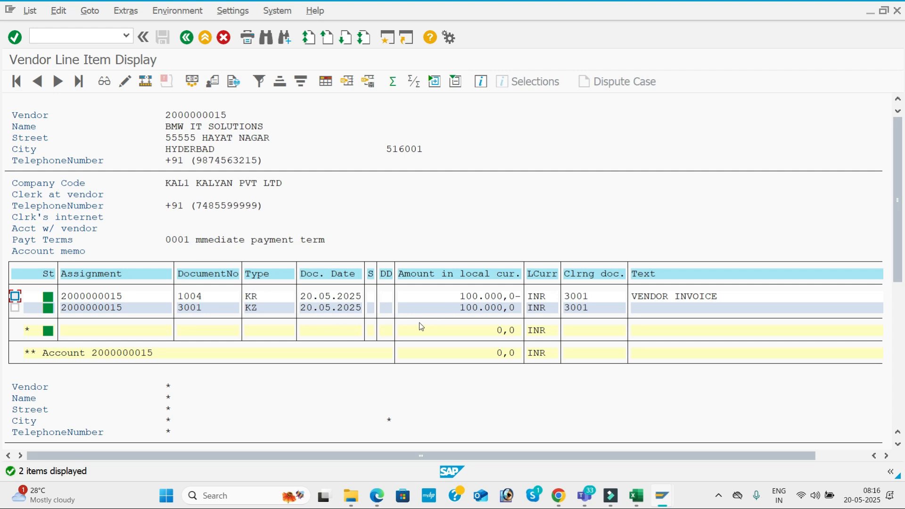
- Return to the line item selection and display the vendor's open items again
left_click(187, 38)
left_click(37, 285)
left_click(17, 82)
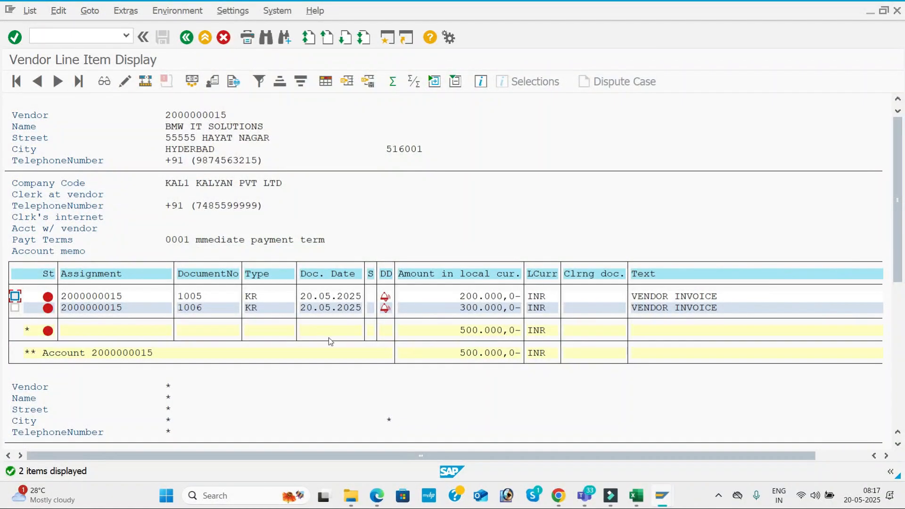
- Review the partial clearing entry and its invoice amounts in the Excel payment types table, and return to the F-53 header screen
key("alt+Tab")
key("Tab")
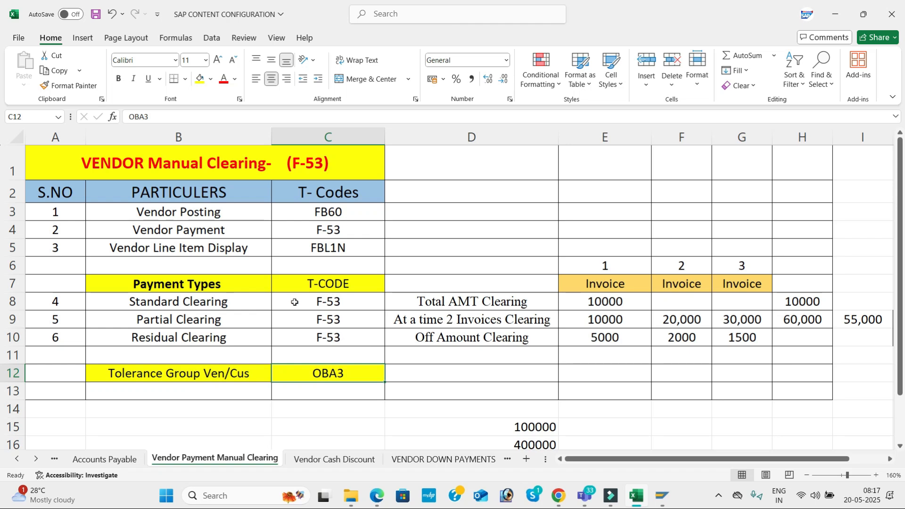
left_click(266, 302)
left_click(248, 330)
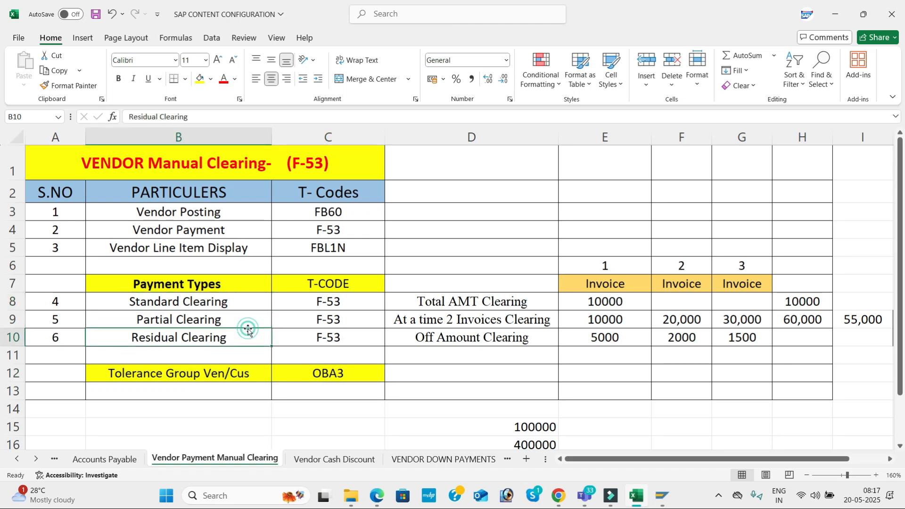
left_click(317, 324)
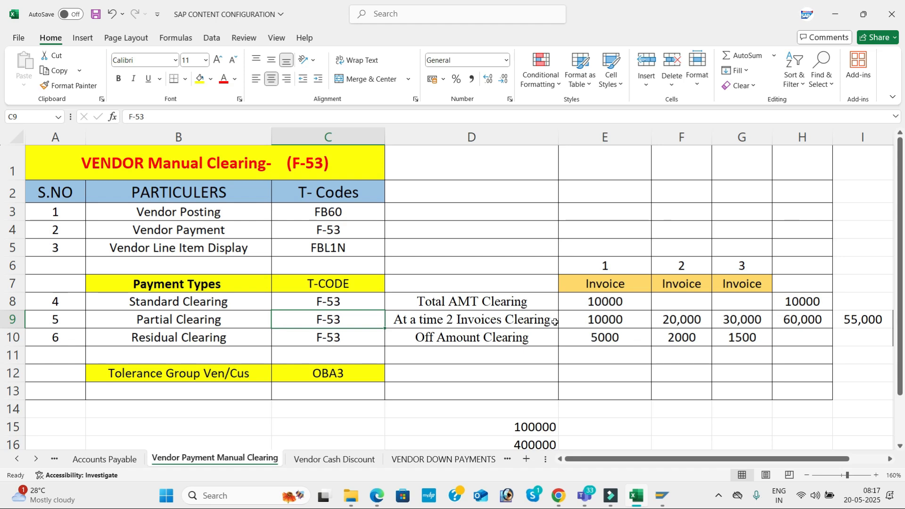
left_click(572, 321)
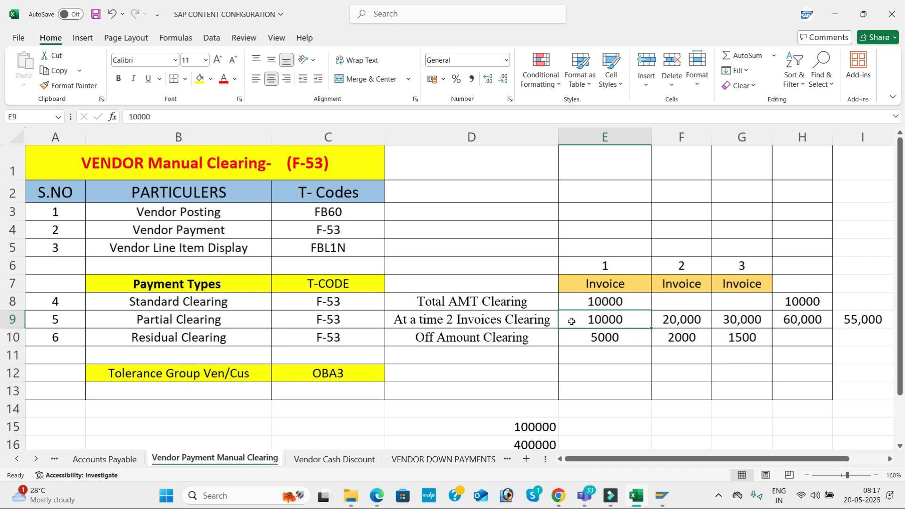
key("alt+Tab")
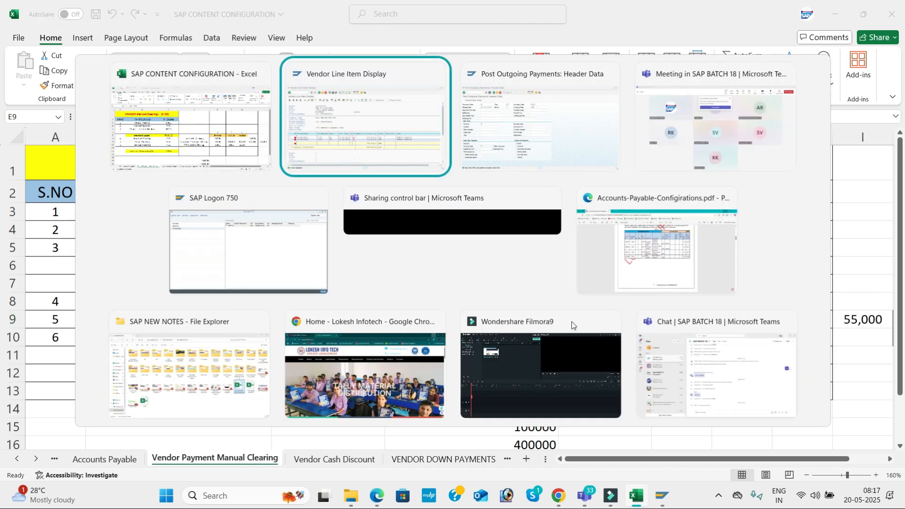
key("alt+Tab")
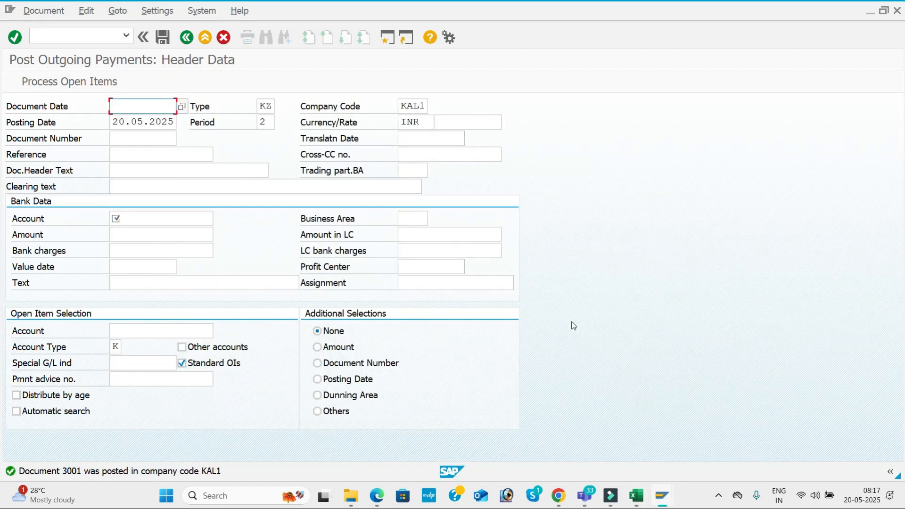
- Set the document date of the new outgoing payment to 20.05.2025
key("Down")
key("Return")
key("Tab")
key("Tab")
key("Tab")
key("Tab")
key("Tab")
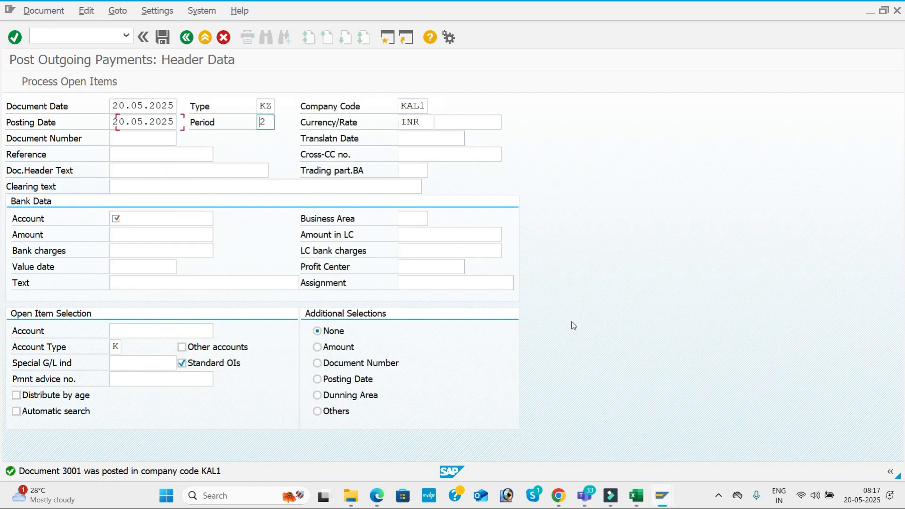
- Enter reference VEN-02 and document header text VENDOR PAYMENT for the outgoing payment
key("Tab")
key("Tab")
key("Tab")
key("Down")
key("Return")
key("Tab")
left_click(161, 154)
key("BackSpace")
type("2")
key("Tab")
key("Tab")
key("Down")
key("Return")
key("Tab")
key("Tab")
key("Tab")
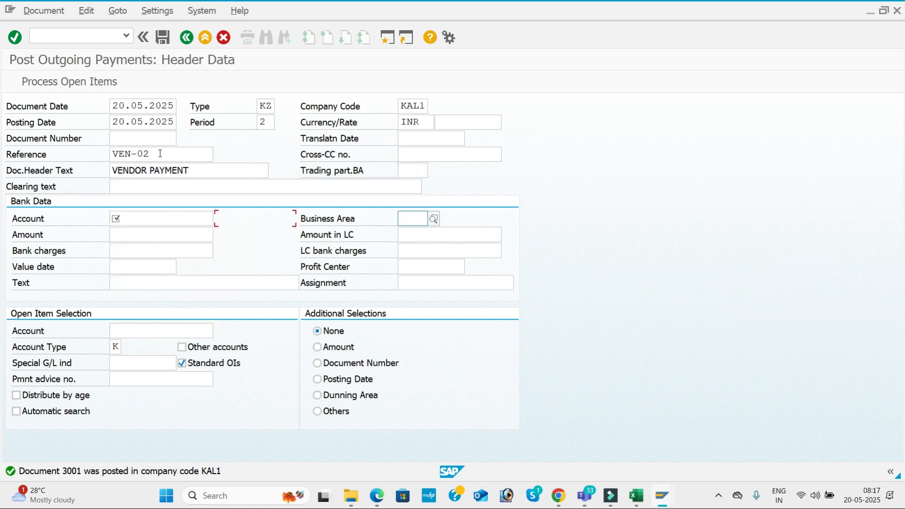
- Enter the bank G/L account in the bank data and set the payment amount to 550000
left_click(155, 220)
key("Down")
key("Return")
key("Tab")
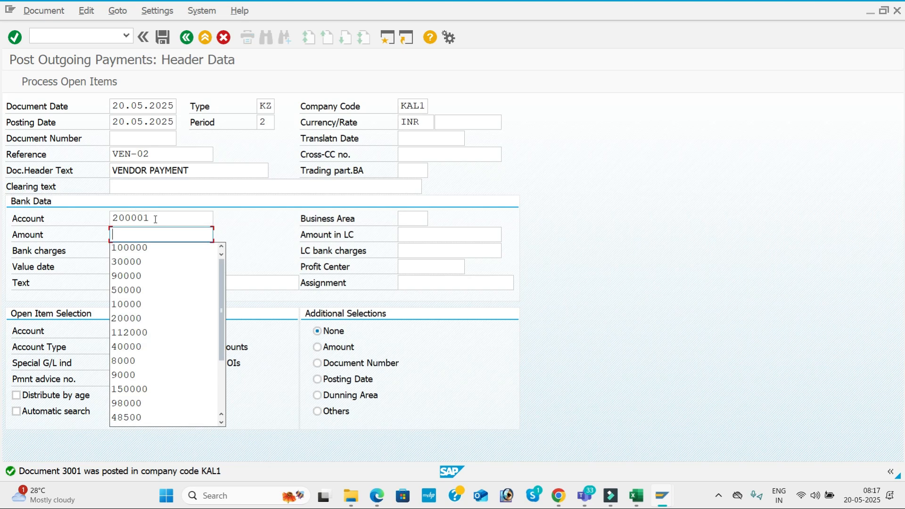
type("55000")
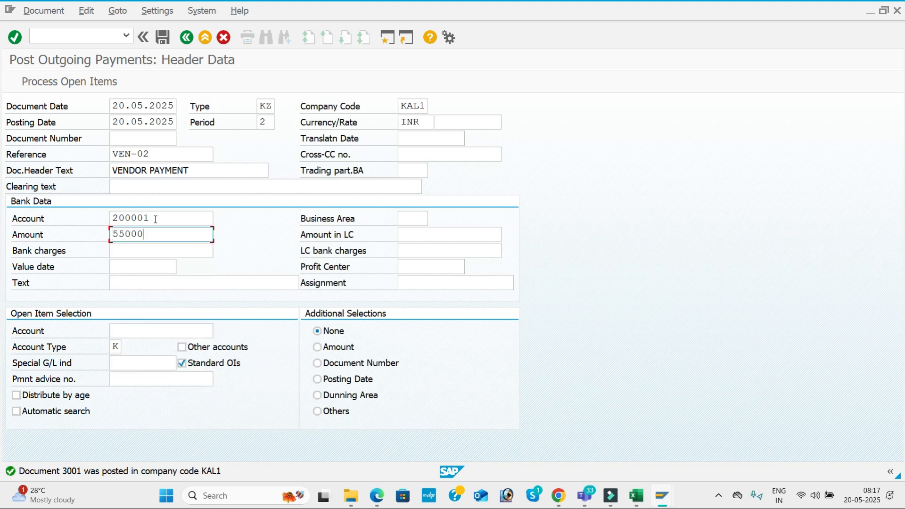
type("0")
- Fill in the value date and item text of the bank data from the previously used values
key("Tab")
key("Tab")
key("Tab")
key("Tab")
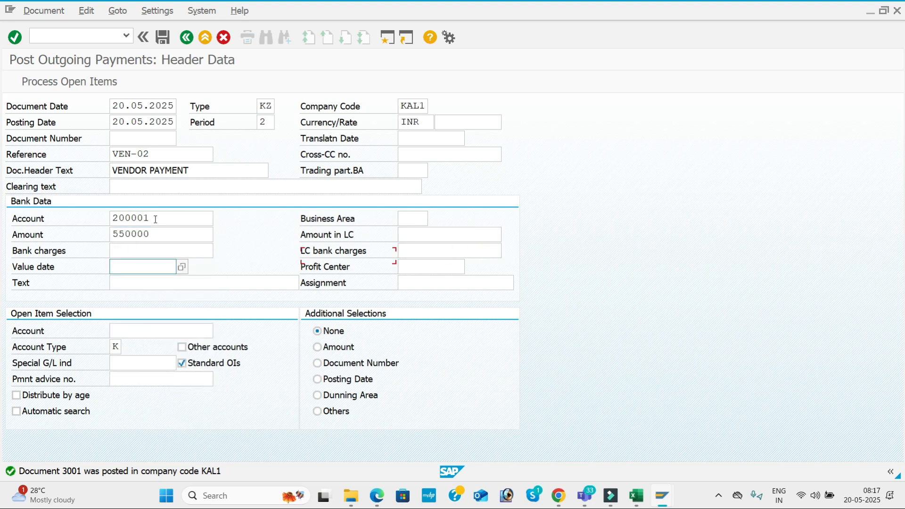
key("Down")
key("Return")
key("Tab")
key("Down")
key("Return")
- Select the vendor account of BMW IT SOLUTIONS for open item selection and process its open items
key("Tab")
key("Tab")
key("Down")
key("Return")
key("Tab")
key("Return")
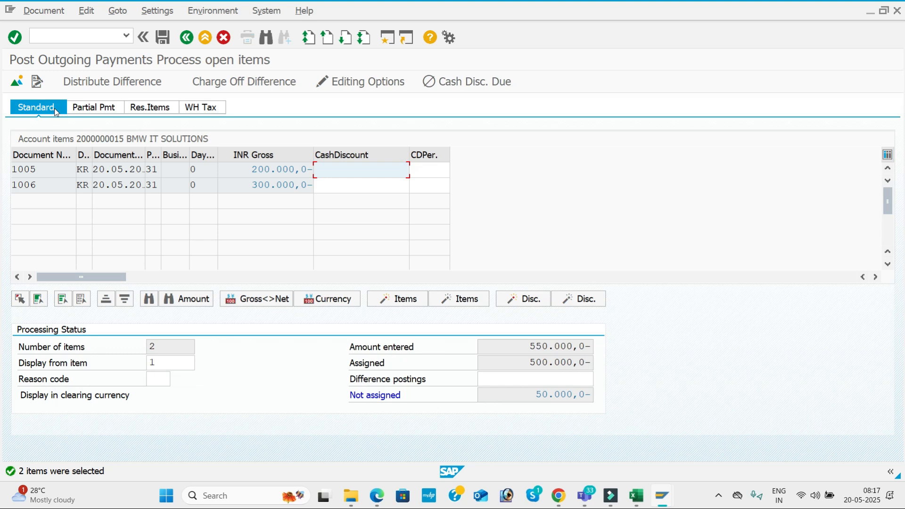
- View the open items as partial payments, and exit editing to discard the 550000 payment
left_click(92, 108)
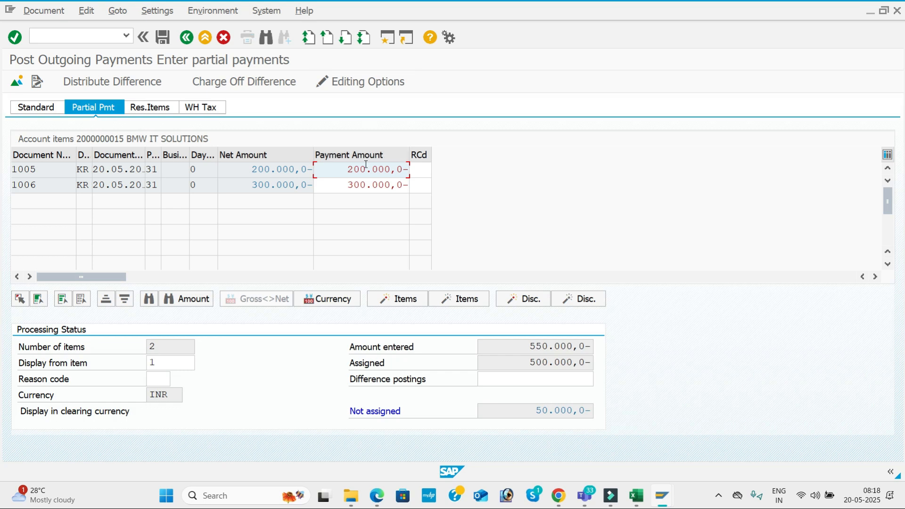
left_click(187, 38)
left_click(187, 39)
left_click(263, 287)
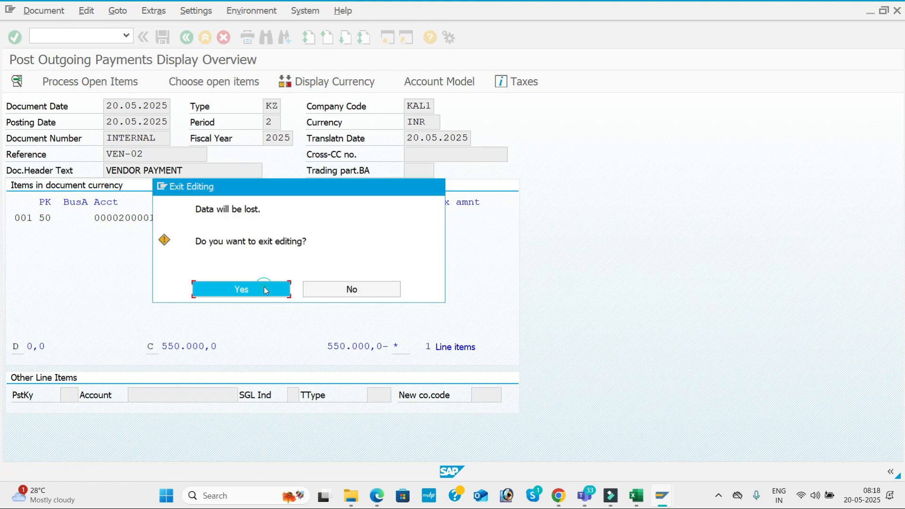
- Enter document date 20.05.2025, reference VEN-02 and header text VENDOR PAYMENT for a new outgoing payment
key("Down")
key("Tab")
key("Tab")
key("Tab")
key("Tab")
key("Tab")
key("Tab")
key("Tab")
key("Tab")
key("Down")
key("Tab")
key("Down")
key("Tab")
key("Tab")
- Enter the bank G/L account in the bank data and set the payment amount to 45000
key("Down")
key("Tab")
key("Tab")
type("45")
key("Down")
- Fill in the remaining bank data, select the vendor account of BMW IT SOLUTIONS and process its open items
key("Tab")
key("Tab")
key("Tab")
key("Tab")
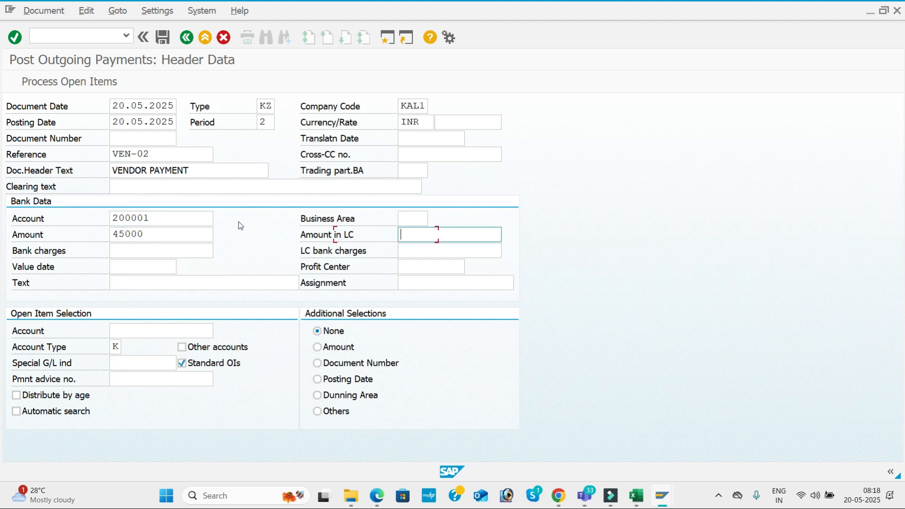
key("Tab")
key("Tab")
key("Down")
key("Tab")
key("Tab")
key("Down")
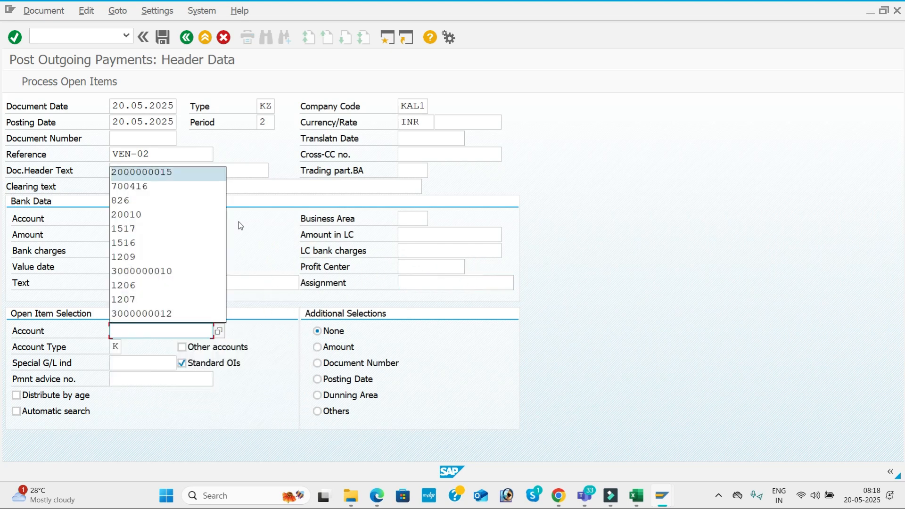
key("Return")
key("Return")
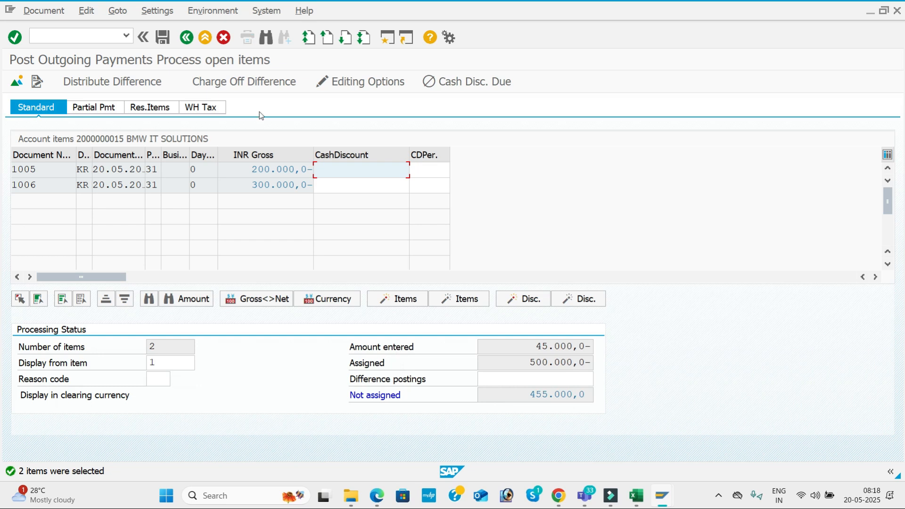
- Leave open item processing and exit editing to discard the 45000 payment
left_click(191, 42)
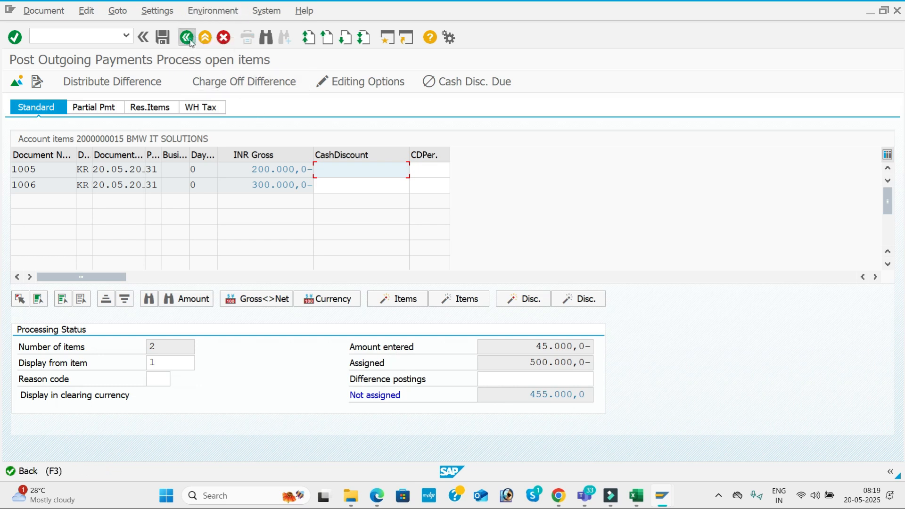
left_click(186, 40)
left_click(259, 287)
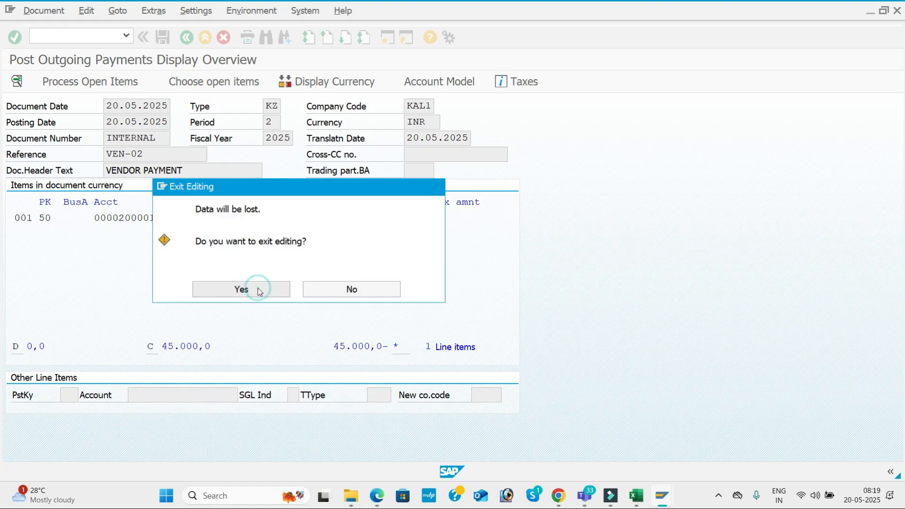
- Enter document date 20.05.2025, reference VEN-02 and header text VENDOR PAYMENT for a new outgoing payment
key("space")
key("Down")
key("Tab")
key("Tab")
key("Tab")
key("Tab")
key("Tab")
key("Tab")
key("Tab")
key("Tab")
key("space")
key("Down")
key("Tab")
key("Tab")
key("space")
key("Down")
key("Tab")
key("Tab")
key("Tab")
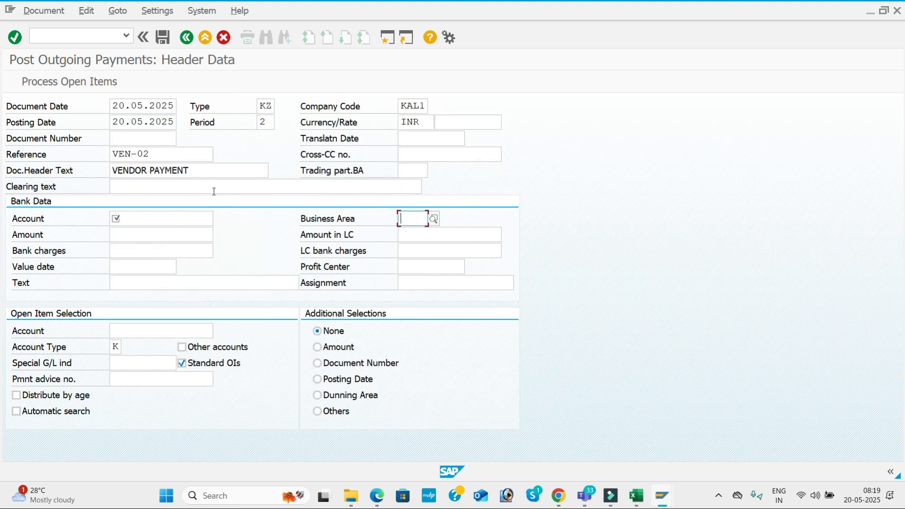
- Enter the bank G/L account in the bank data and set the payment amount to 50000
left_click(165, 215)
key("space")
key("Down")
key("Tab")
key("Tab")
key("space")
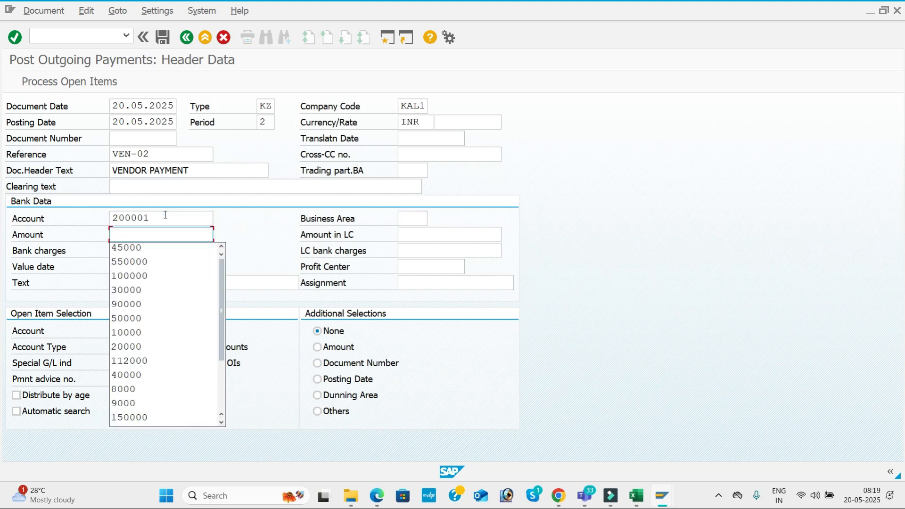
type("5")
key("Down")
key("Down")
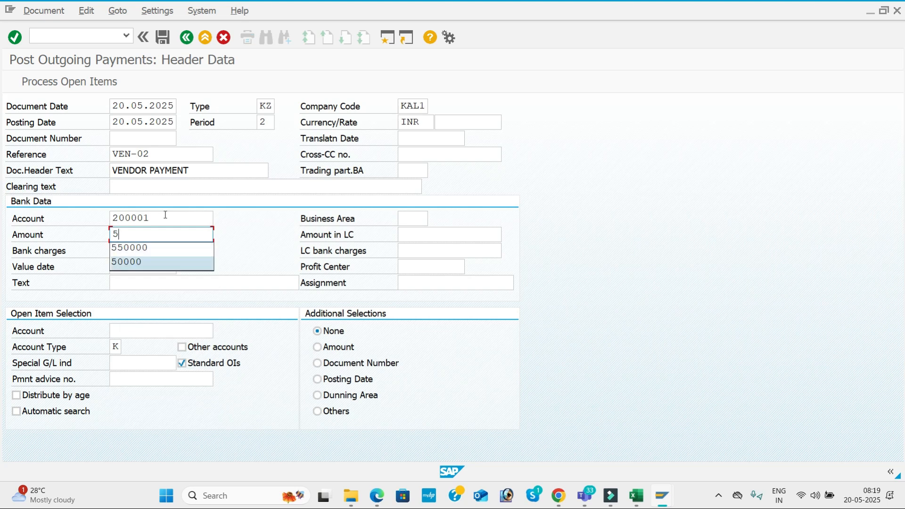
- Set the value date to 20.05.2025 and the item text to VENDOR INVOICE in the bank data
key("Tab")
key("Tab")
key("Tab")
key("Tab")
key("space")
key("Down")
key("Tab")
key("Tab")
key("space")
key("Down")
key("Tab")
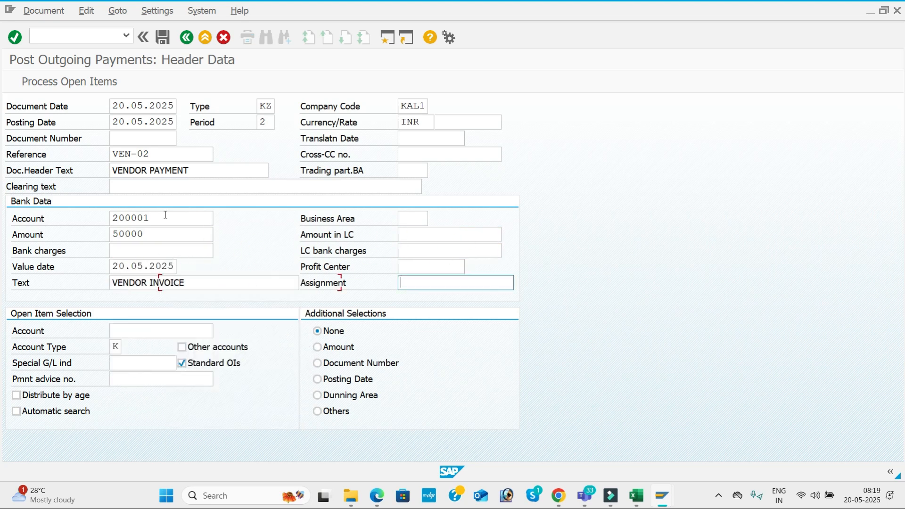
- Select the vendor account of BMW IT SOLUTIONS for open item selection and process its open items
key("Tab")
key("space")
key("Down")
key("Tab")
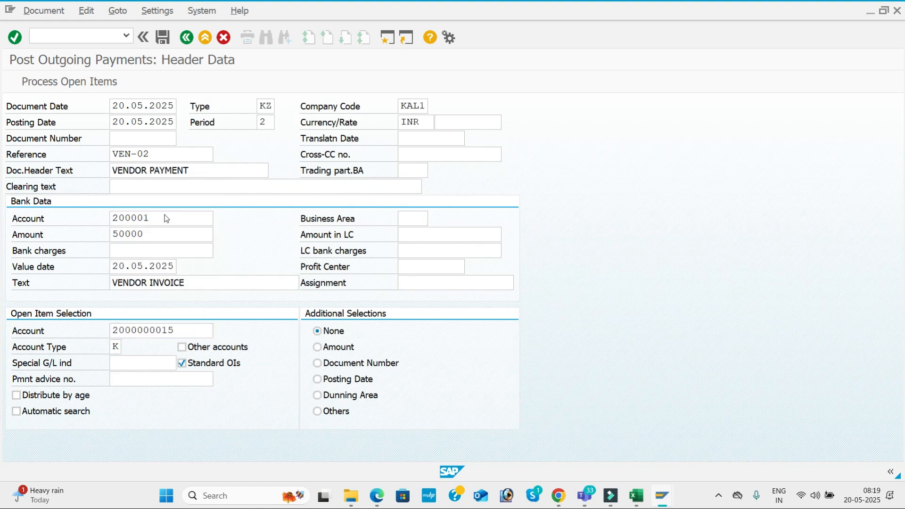
key("Return")
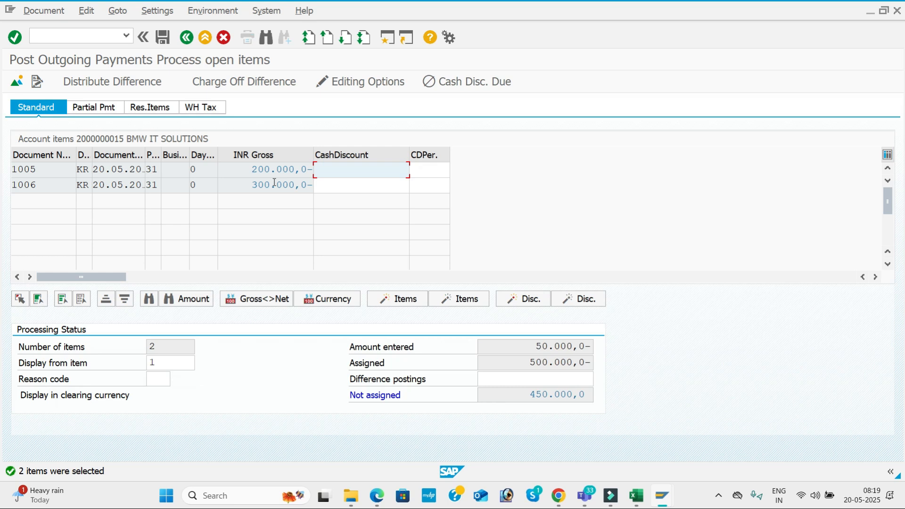
- Switch the open items to partial payment and try to activate the payment amounts of invoices 1005 and 1006
left_click(97, 112)
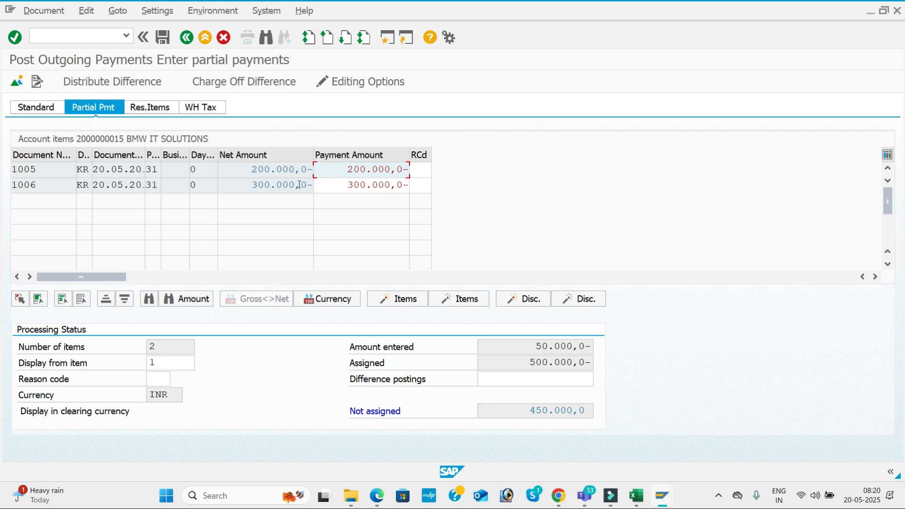
left_click(347, 185)
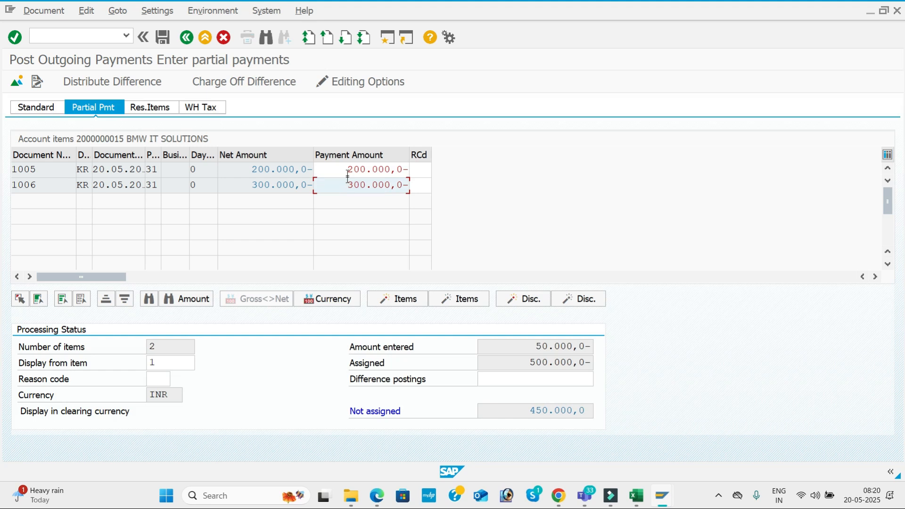
left_click(352, 167)
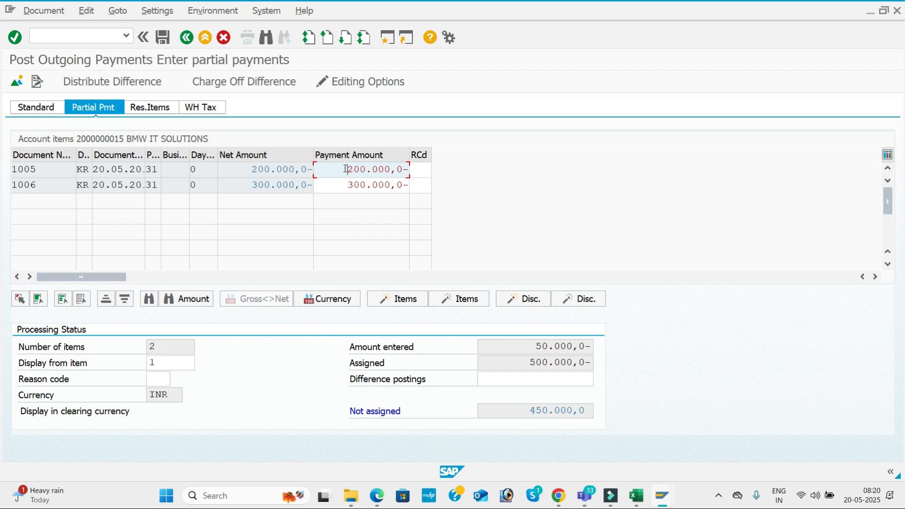
double_click(345, 169)
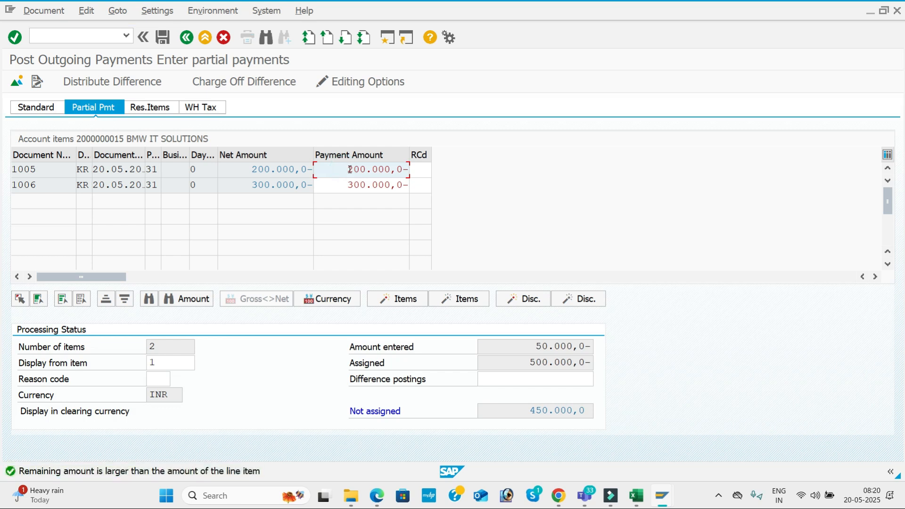
double_click(352, 171)
double_click(362, 171)
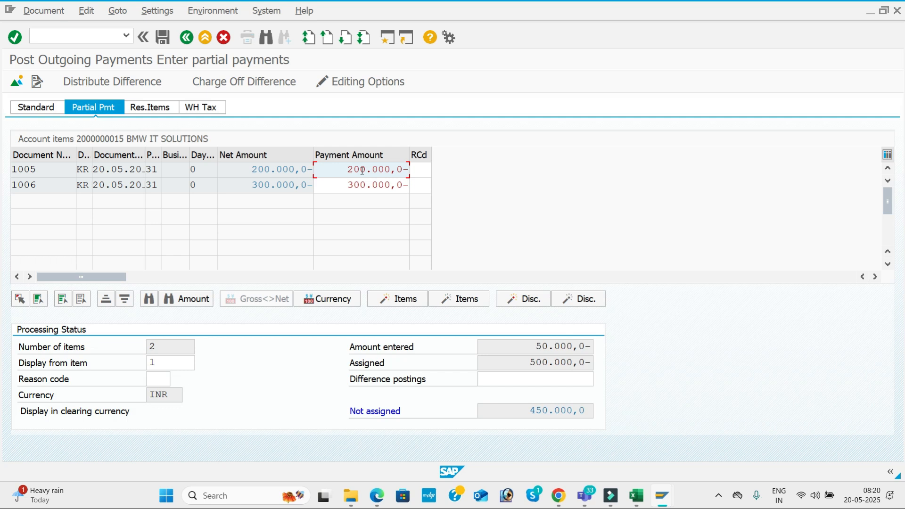
double_click(361, 171)
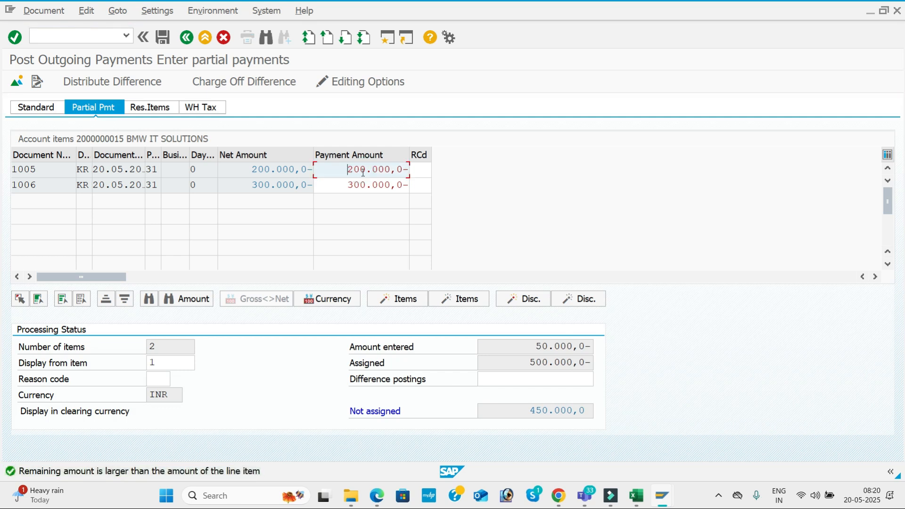
left_click(369, 185)
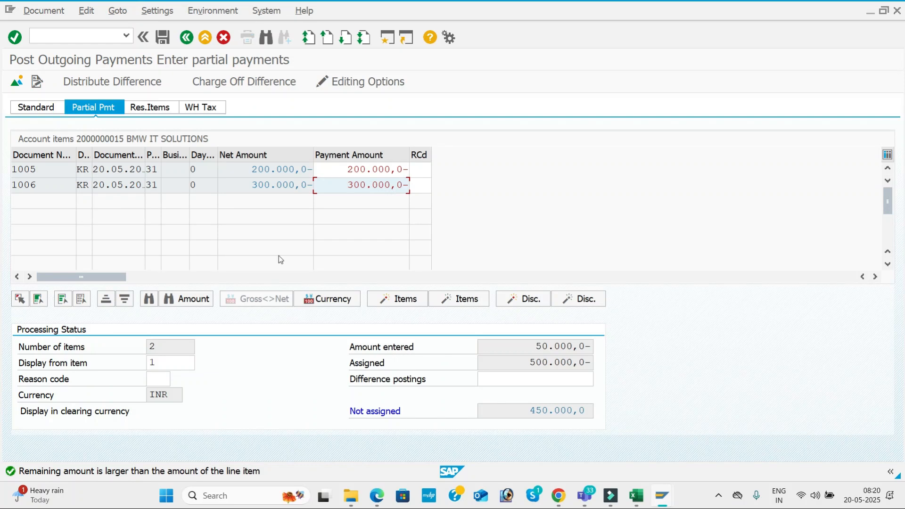
- Read the detailed help for the status message, close it and return to the payment amount of invoice 1005
double_click(181, 472)
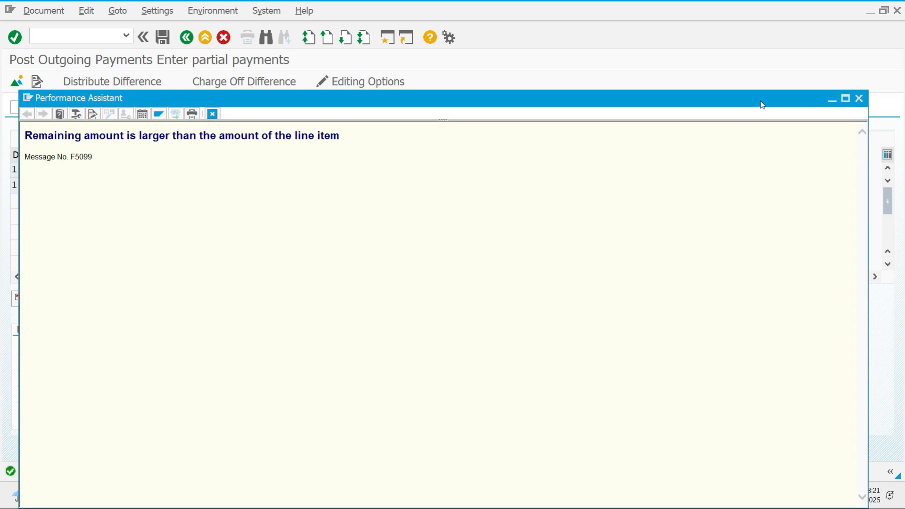
left_click(859, 100)
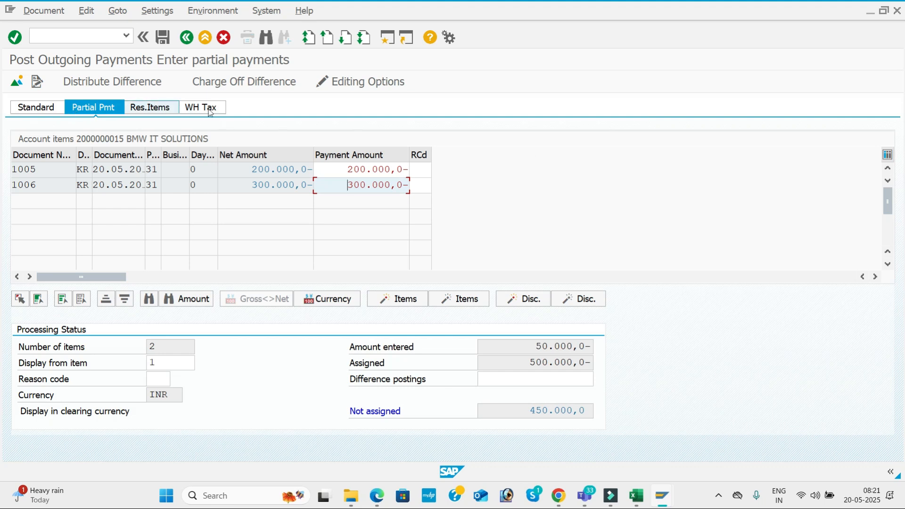
left_click(369, 172)
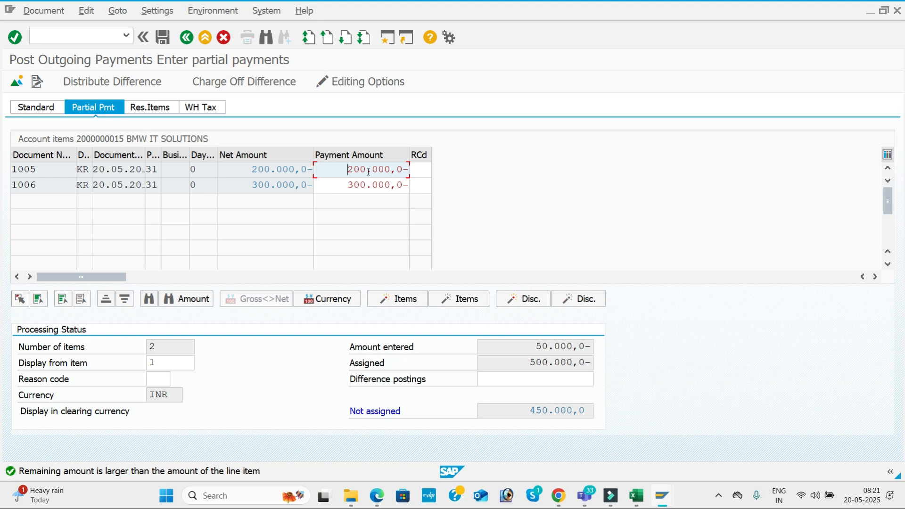
- Check the vendor line item display for the open invoice amounts, and return to the partial payment entry
key("alt+Tab")
key("alt+Tab")
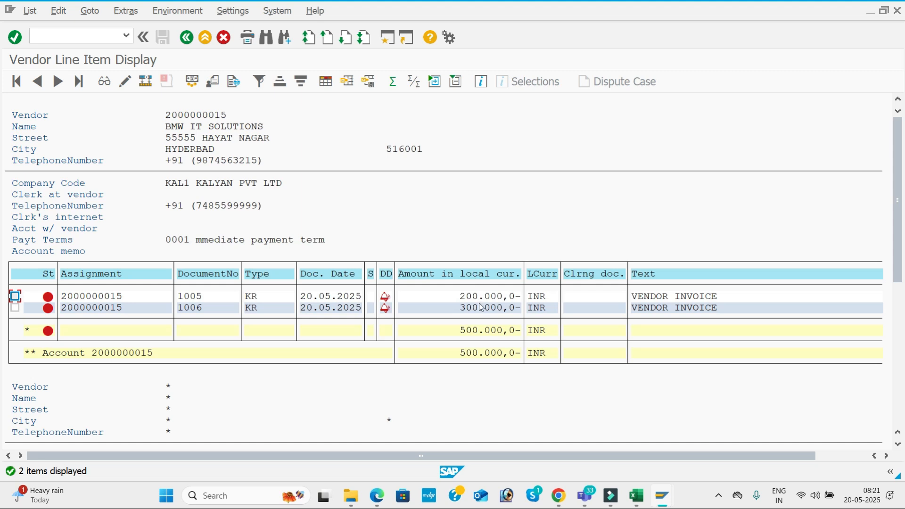
key("alt+Tab")
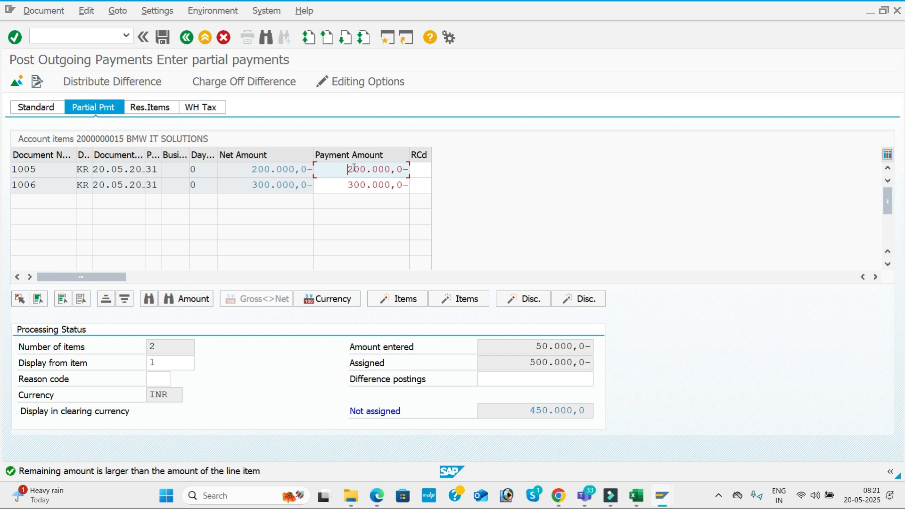
- Leave the partial payment entry and exit editing to discard the 50000 payment
key("Return")
left_click(188, 37)
left_click(188, 37)
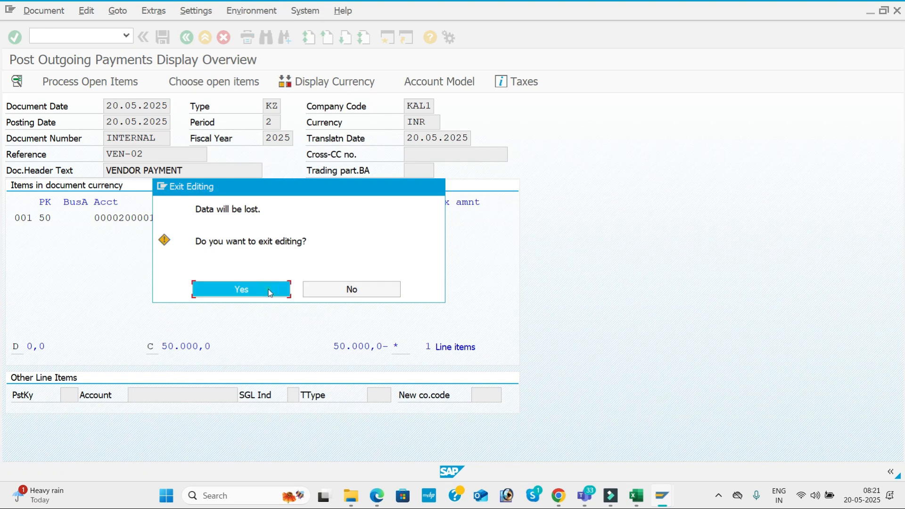
left_click(268, 290)
- Enter document date 20.05.2025, reference VEN-02 and header text VENDOR PAYMENT for the outgoing payment
key("Down")
key("Down")
key("Tab")
key("Tab")
key("Tab")
key("Tab")
key("Tab")
key("Tab")
key("Tab")
key("Tab")
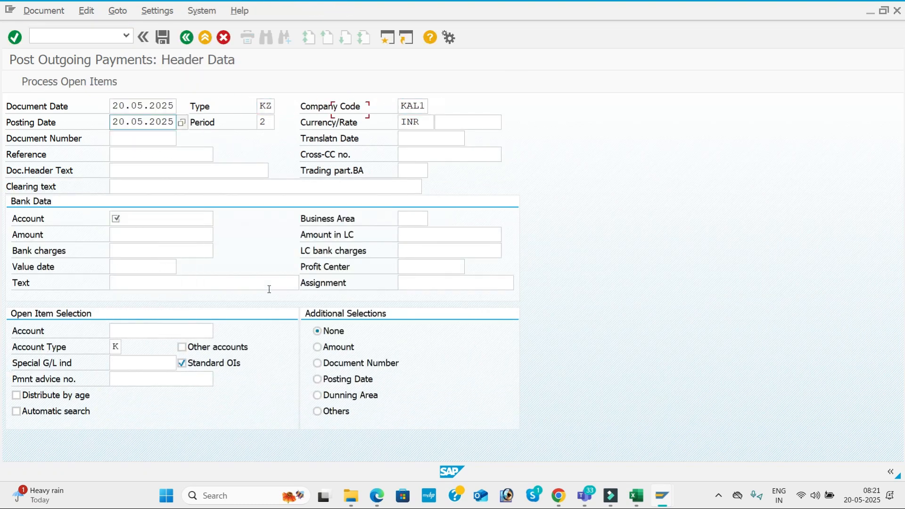
key("Tab")
key("Down")
key("Down")
key("Tab")
key("Tab")
key("Down")
key("Down")
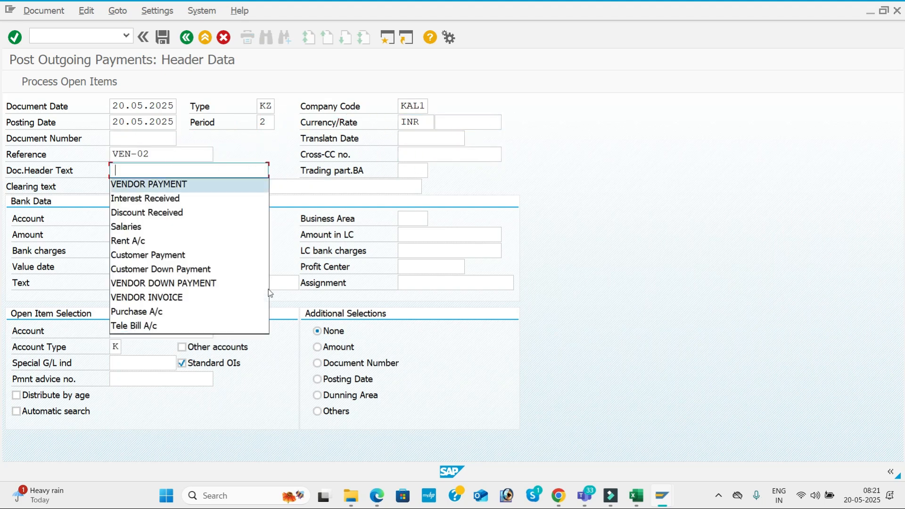
key("Tab")
- Set the bank data to SBI Bank G/L account 200001 with an amount of 400000
key("Tab")
key("Tab")
key("Down")
key("Down")
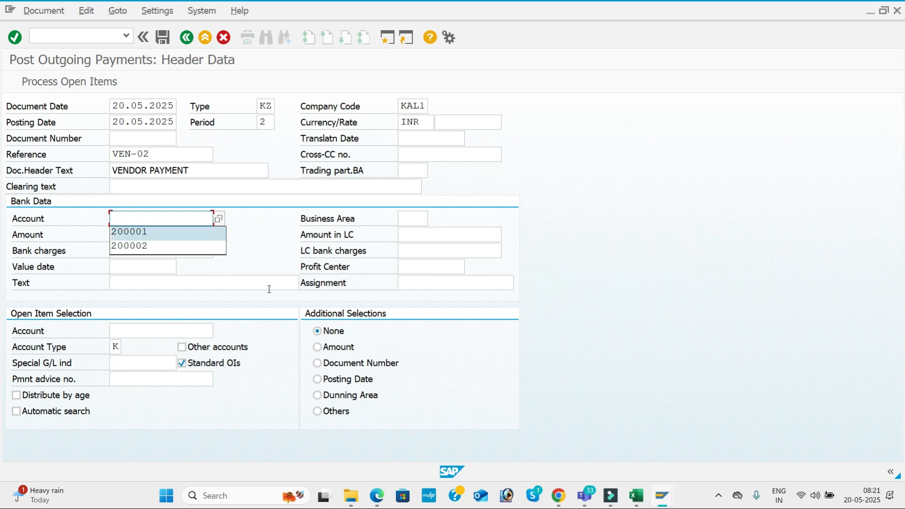
key("Tab")
key("Tab")
type("4")
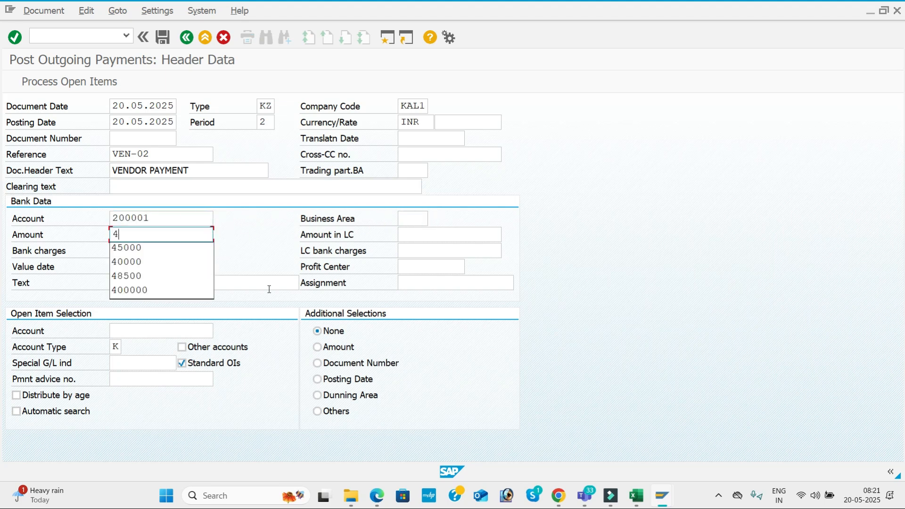
key("Down")
key("Down")
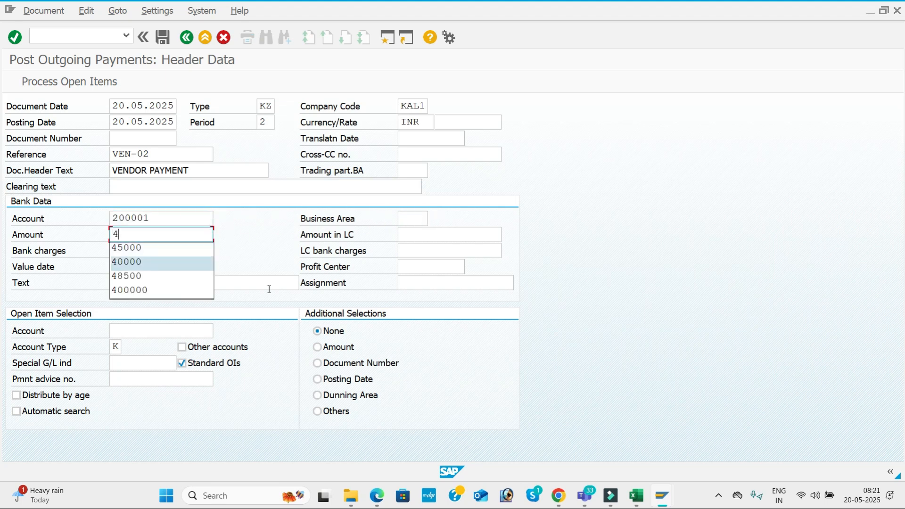
key("BackSpace")
type("400")
key("Down")
key("Down")
key("Return")
- Fill in the value date, line text and the vendor account of BMW IT SOLUTIONS, and process its open items
key("Tab")
key("Tab")
key("Tab")
key("Down")
key("Return")
key("Tab")
key("Tab")
key("Down")
key("Return")
key("Tab")
key("Tab")
key("Down")
key("Return")
key("Tab")
key("Return")
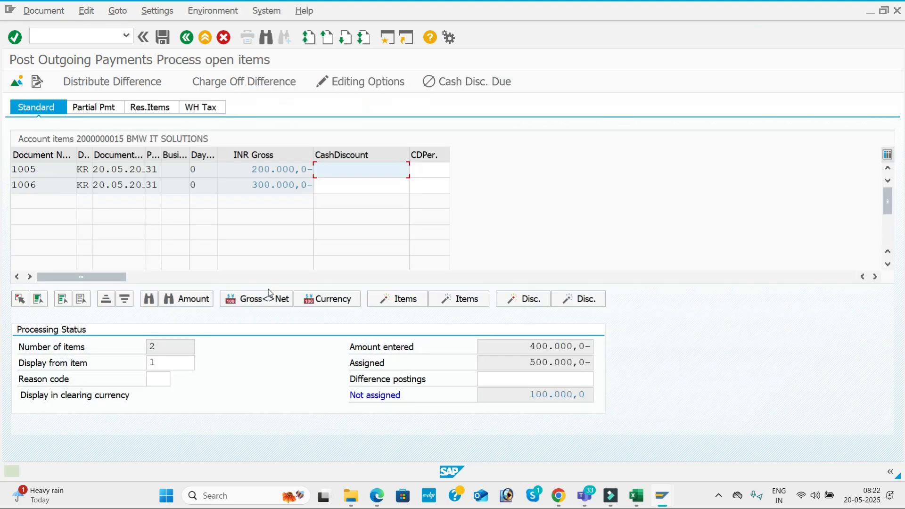
- Use partial payment, adjust the payment amount of invoice 1005 to 100.000 INR, and submit the document for posting
left_click(102, 109)
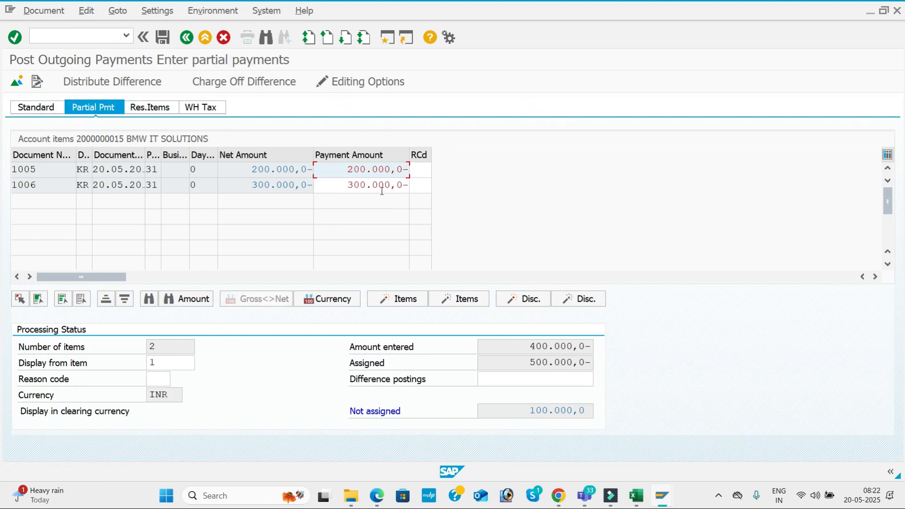
double_click(368, 174)
left_click(163, 40)
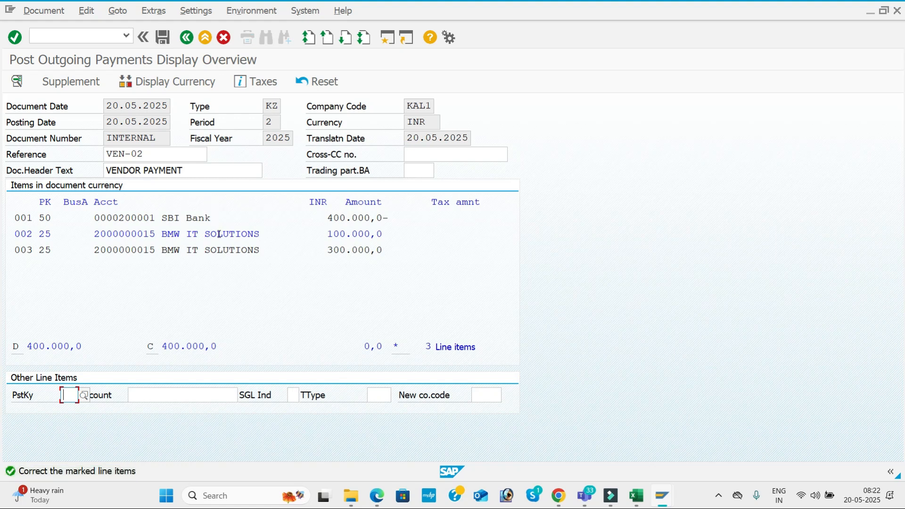
- Add the text VENDOR INVOICE to the marked 100.000 INR vendor item and post the partial payment
double_click(219, 234)
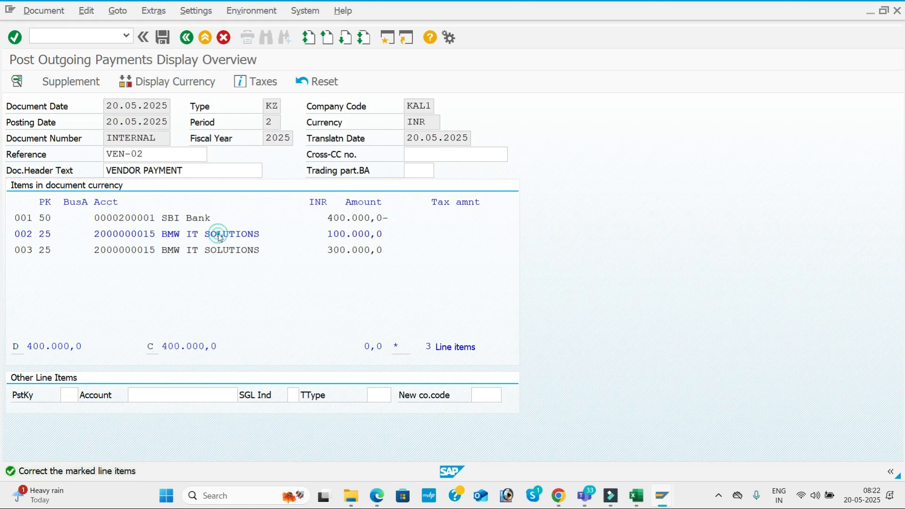
key("BackSpace")
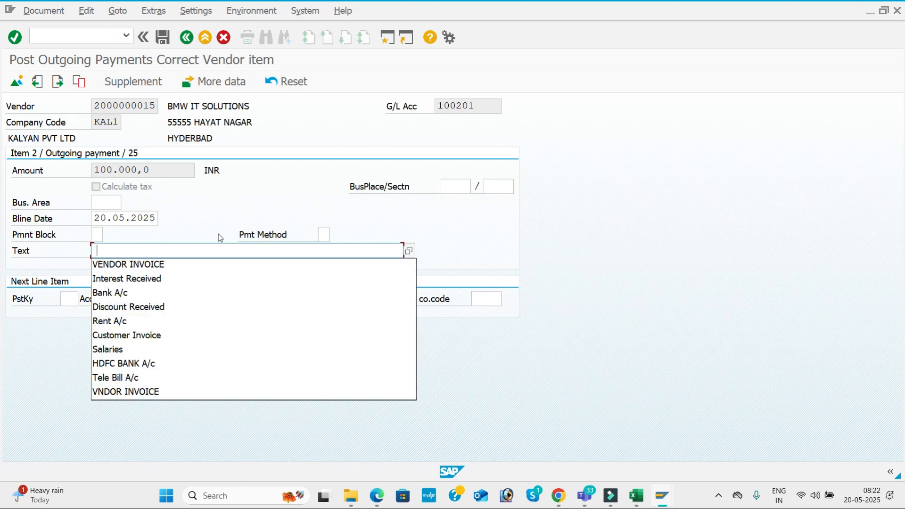
left_click(204, 272)
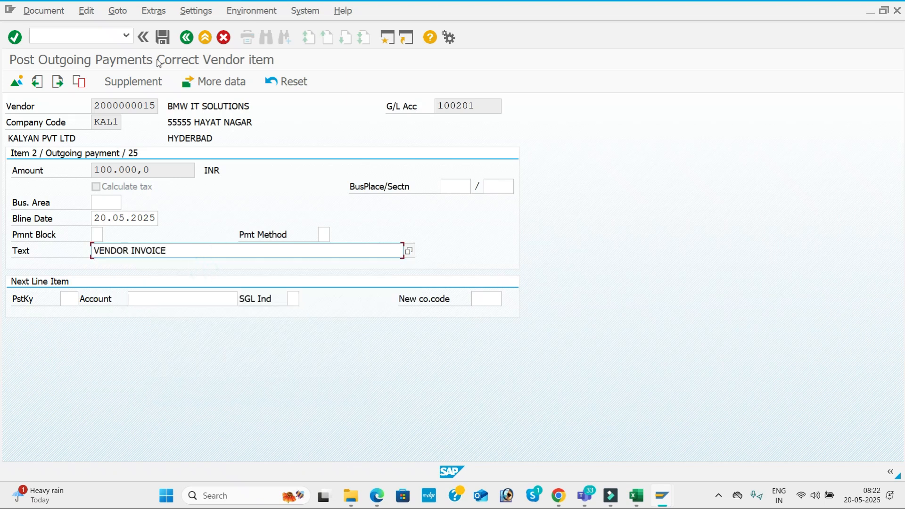
left_click(163, 37)
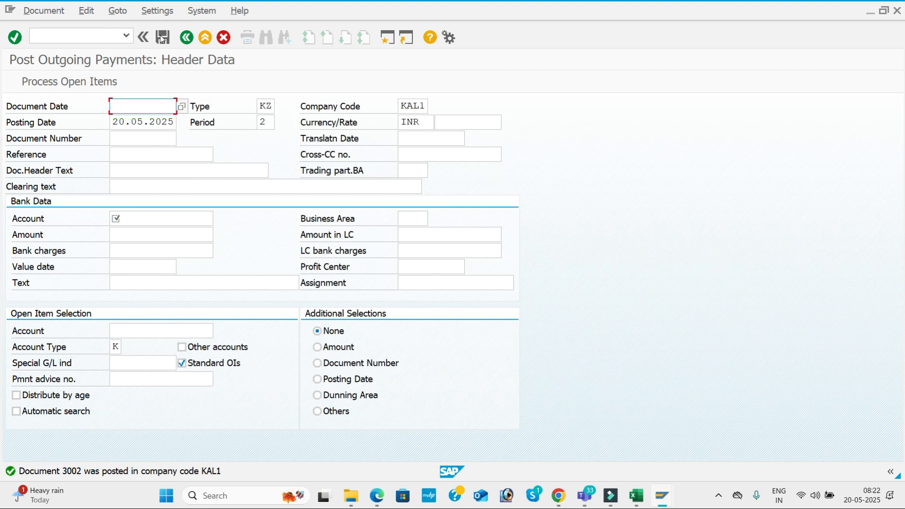
- Refresh the vendor line item display to check the open items of BMW IT SOLUTIONS
key("alt+Tab")
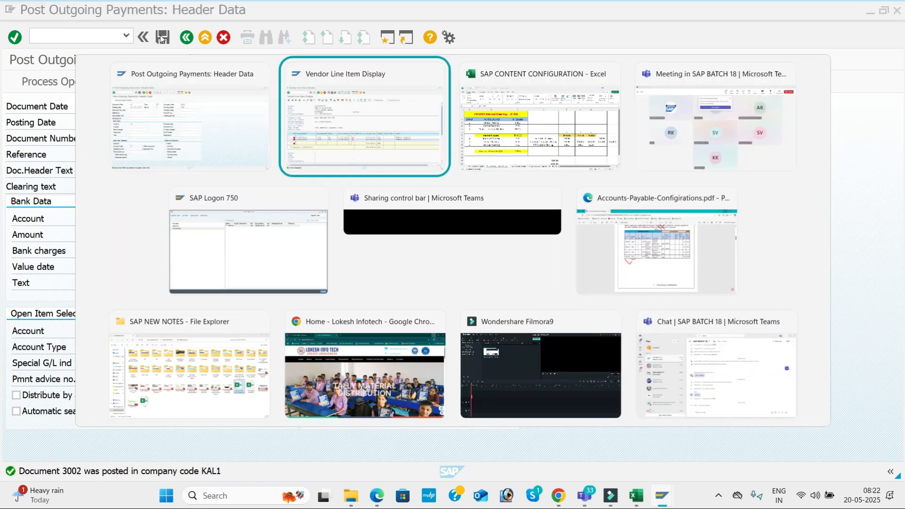
left_click(41, 17)
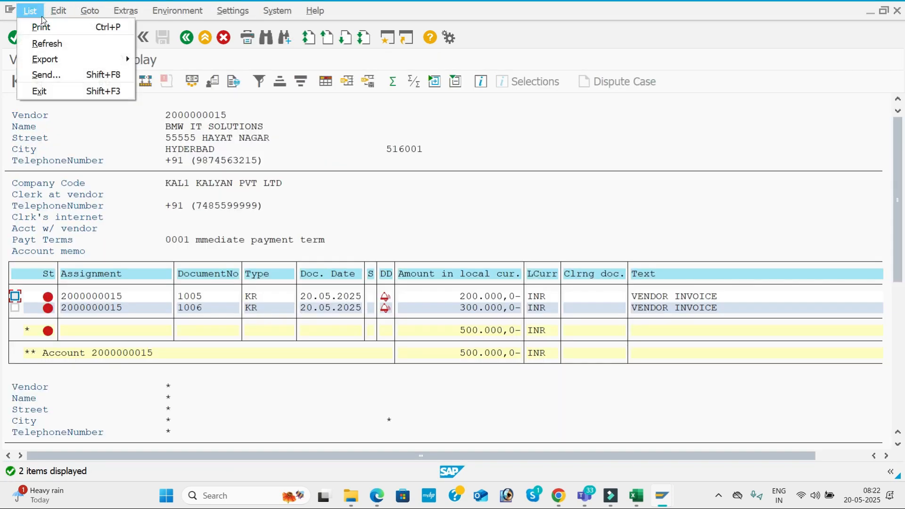
left_click(53, 43)
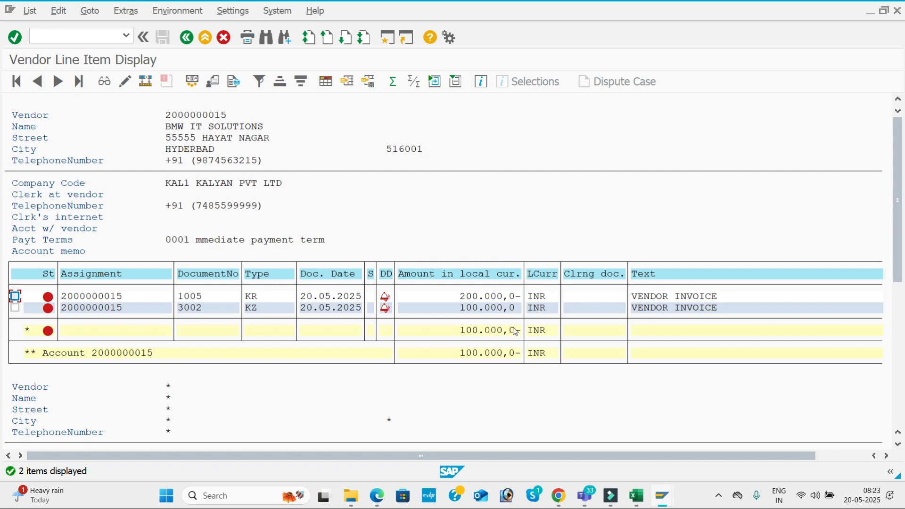
- Display the cleared items of the vendor for clearing date 20.05.2025
left_click(190, 40)
left_click(35, 332)
left_click(17, 83)
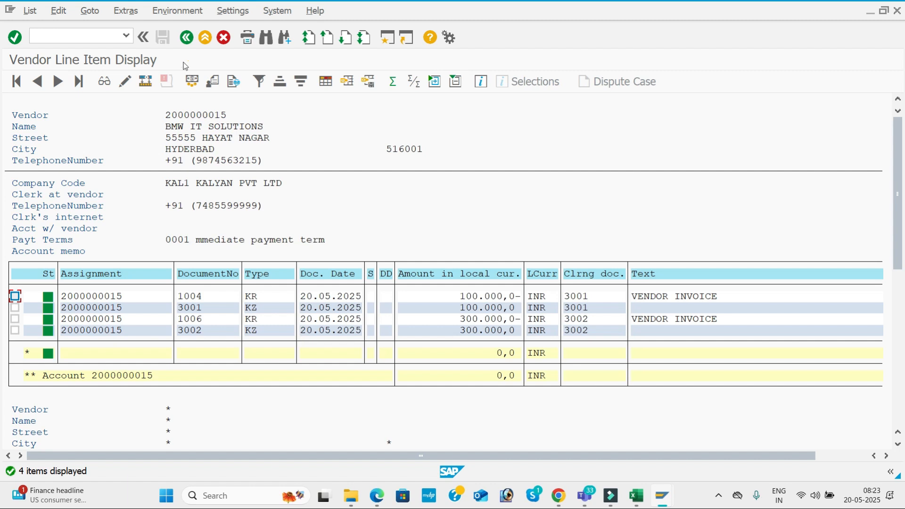
- Return to the line item selection and display the vendor's open items at key date 20.05.2025
left_click(187, 38)
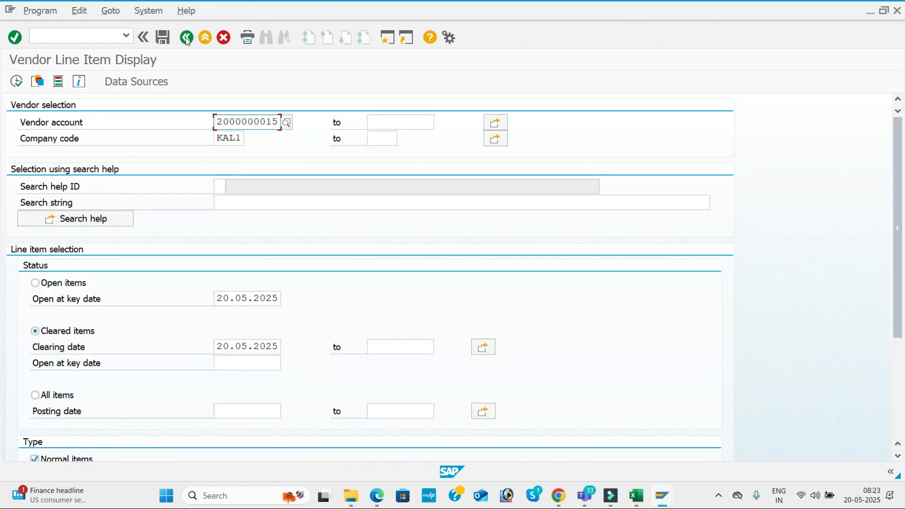
left_click(36, 283)
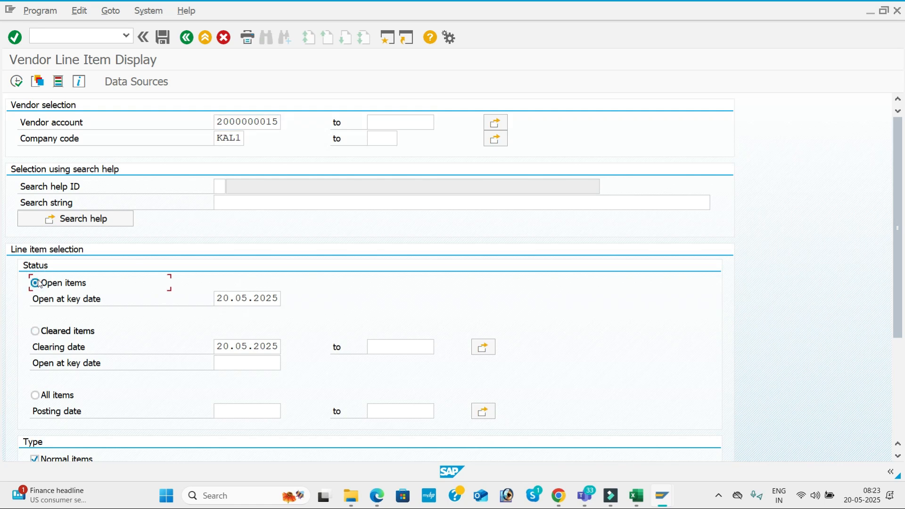
left_click(16, 82)
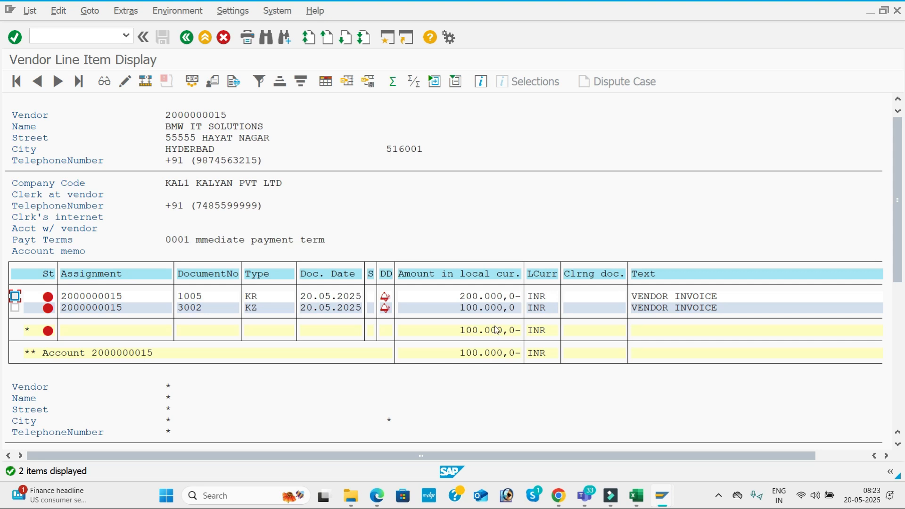
- Switch to the Excel workbook and review the Partial Clearing and Residual Clearing rows
key("alt+Tab")
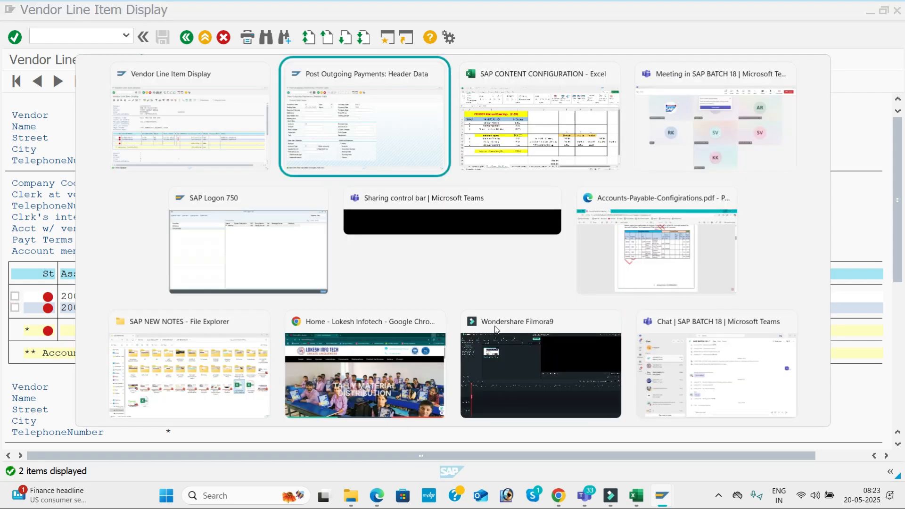
key("alt+Tab")
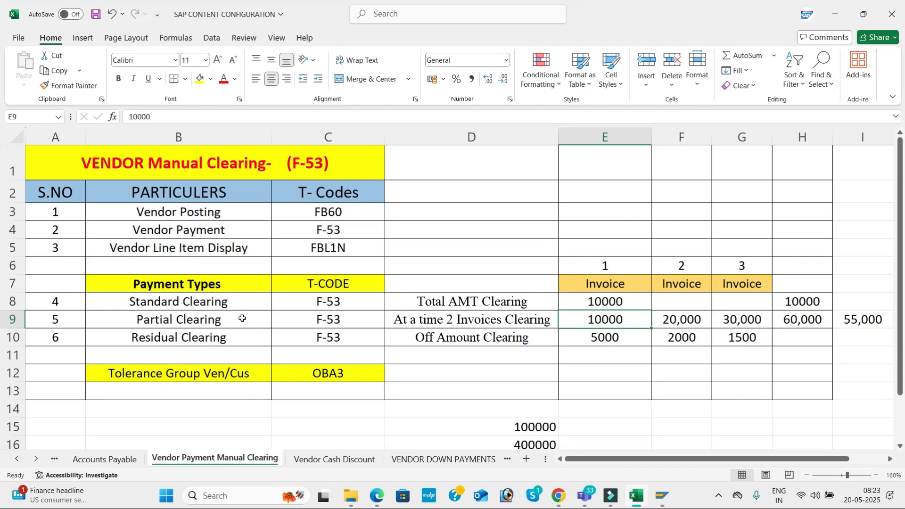
left_click(242, 319)
left_click(250, 339)
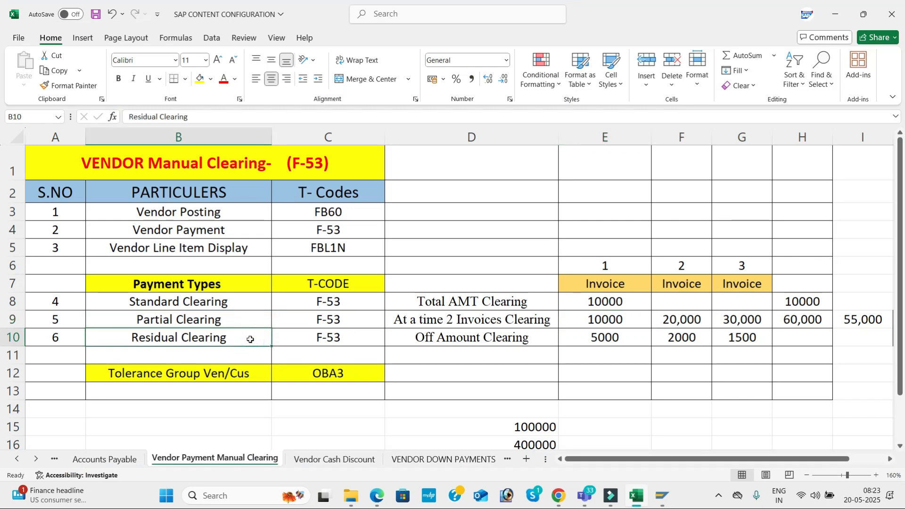
- Return to the SAP outgoing payment header and enter document date 20.05.2025, reference VEN-03 and header text VENDOR PAYMENT
key("alt+Tab")
key("alt+Tab")
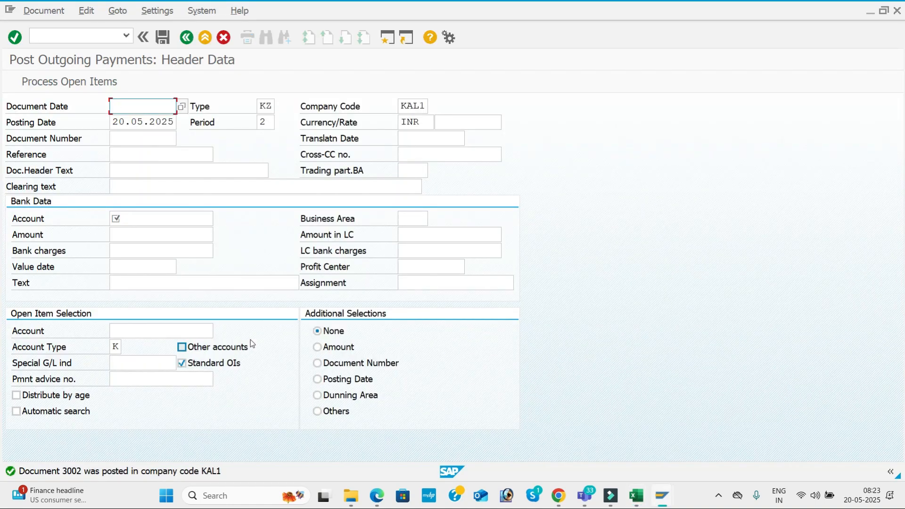
key("BackSpace")
key("Return")
key("Tab")
key("Tab")
key("Tab")
key("Tab")
key("Tab")
key("Tab")
key("Tab")
key("Tab")
key("BackSpace")
key("Down")
key("Return")
key("Tab")
left_click(153, 155)
key("BackSpace")
type("3")
key("Tab")
key("Tab")
key("Down")
key("Return")
- Set the bank data to G/L account 200001 with an amount of 50000
key("Tab")
key("Tab")
key("Tab")
key("Down")
key("Return")
key("Tab")
key("Tab")
type("5")
key("Down")
key("Return")
- Enter value date 20.05.2025, text VENDOR INVOICE and the BMW IT SOLUTIONS vendor account, and process the open items
key("Tab")
key("Tab")
key("Tab")
key("Tab")
key("Down")
key("Return")
key("Tab")
key("Tab")
key("Down")
key("Return")
key("Tab")
key("Tab")
key("Down")
key("Return")
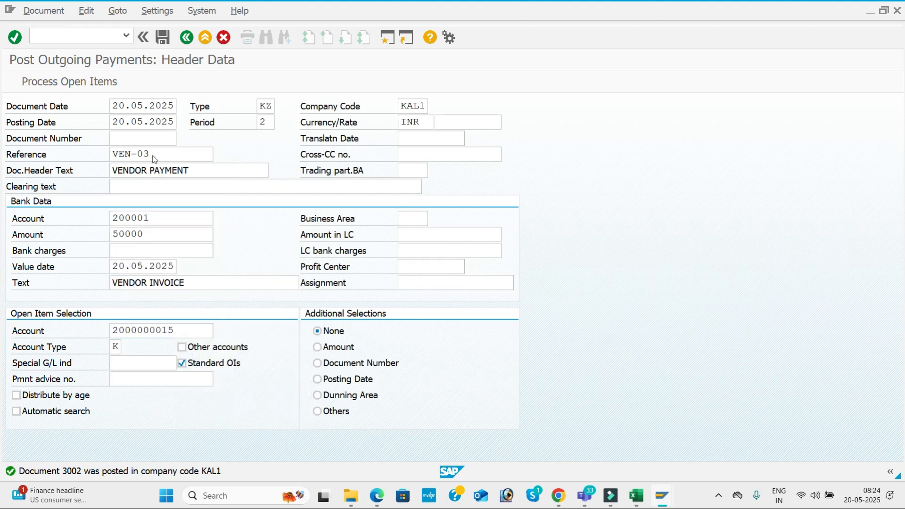
key("Return")
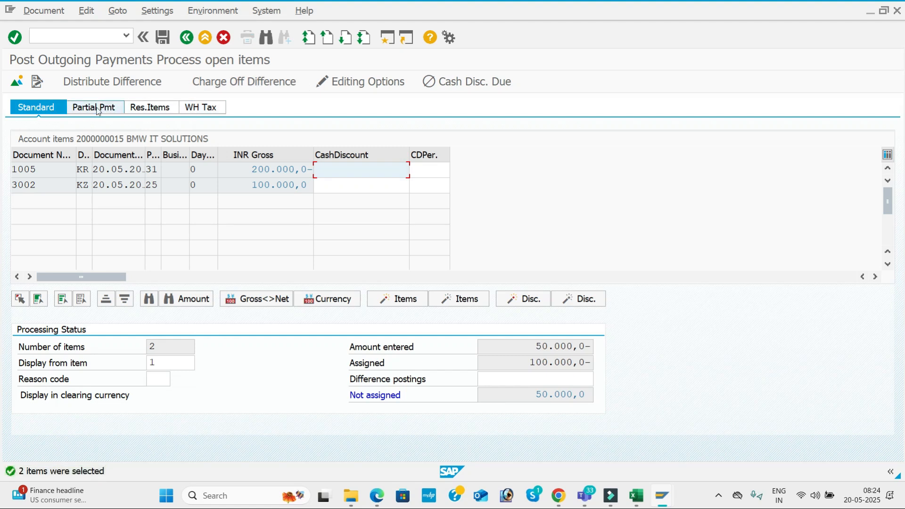
- Use residual items, assign the 50.000 INR difference as the residual of invoice 1005, and submit the document for posting
left_click(152, 108)
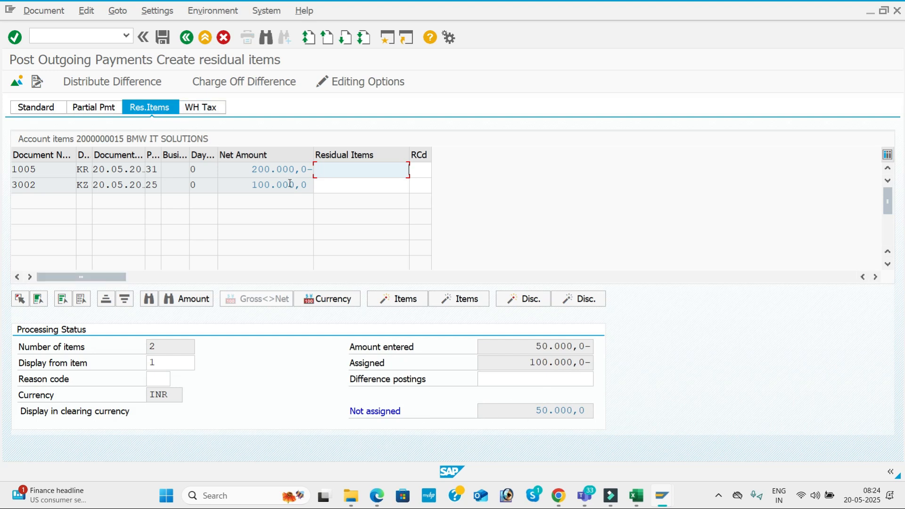
left_click(259, 169)
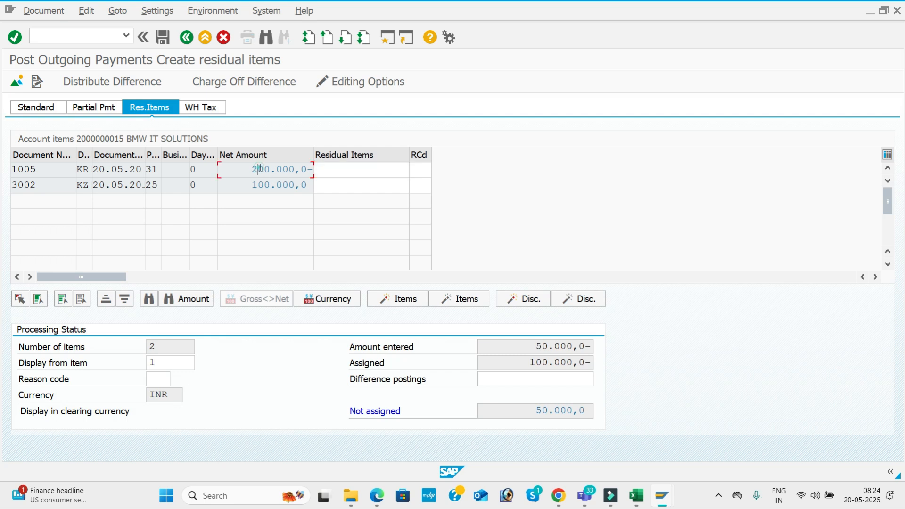
left_click(274, 186)
left_click(337, 172)
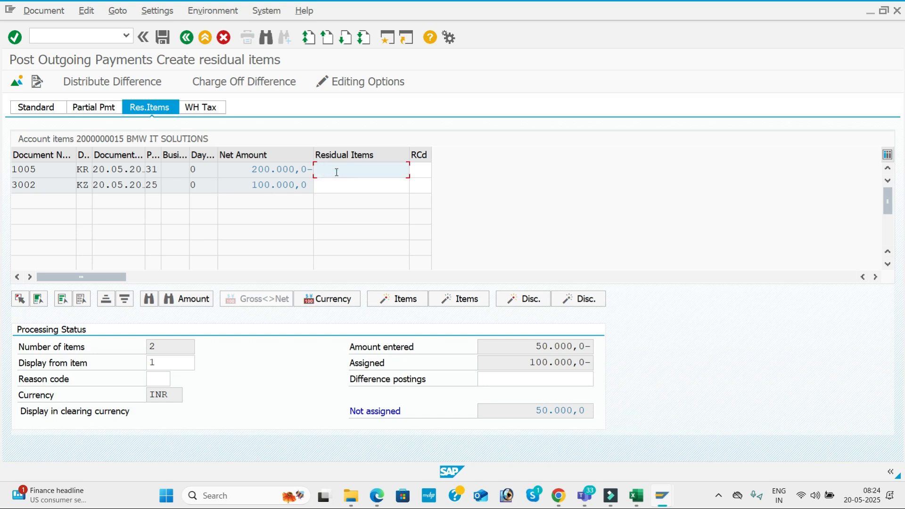
left_click(350, 188)
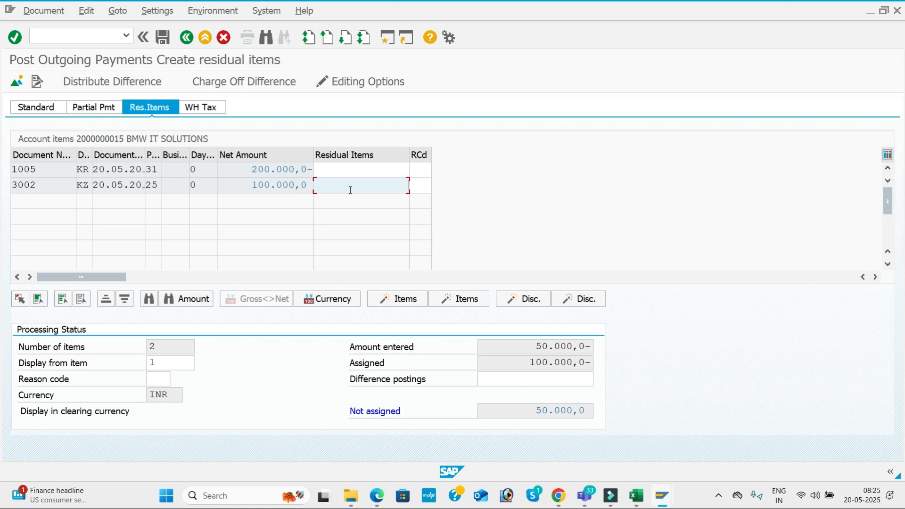
left_click(364, 170)
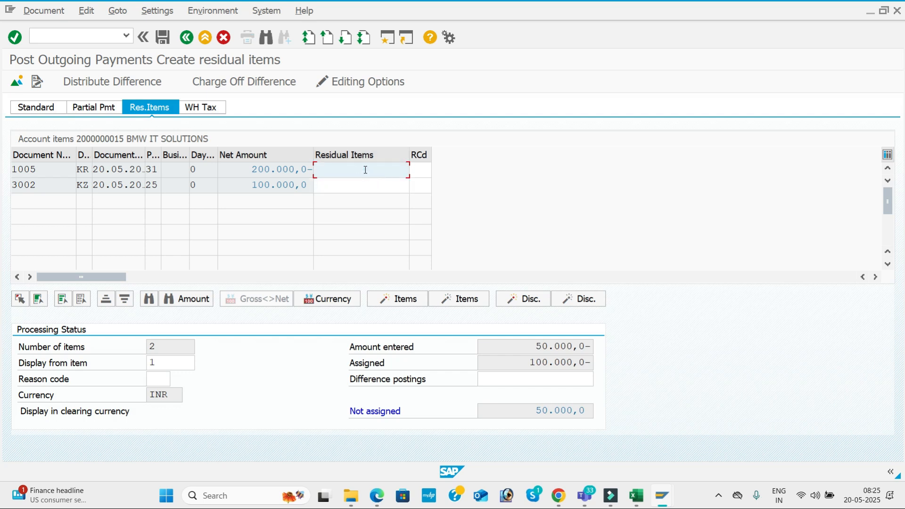
double_click(366, 169)
left_click(163, 38)
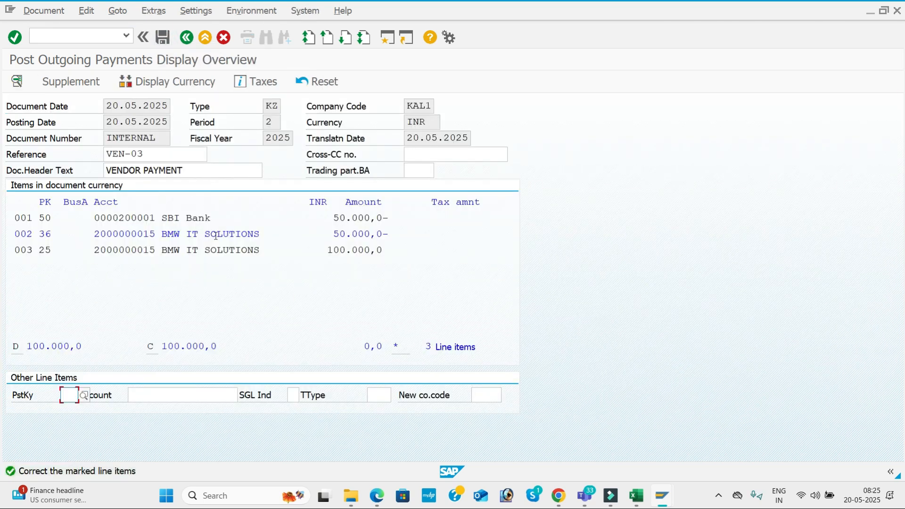
- Add the text VENDOR INVOICE to the marked payment difference item and post the residual payment
left_click(217, 238)
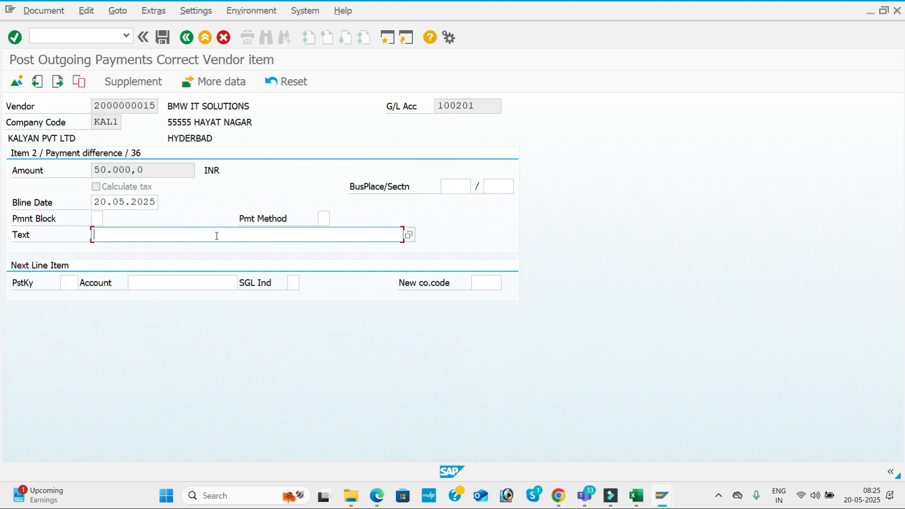
left_click(216, 236)
left_click(176, 248)
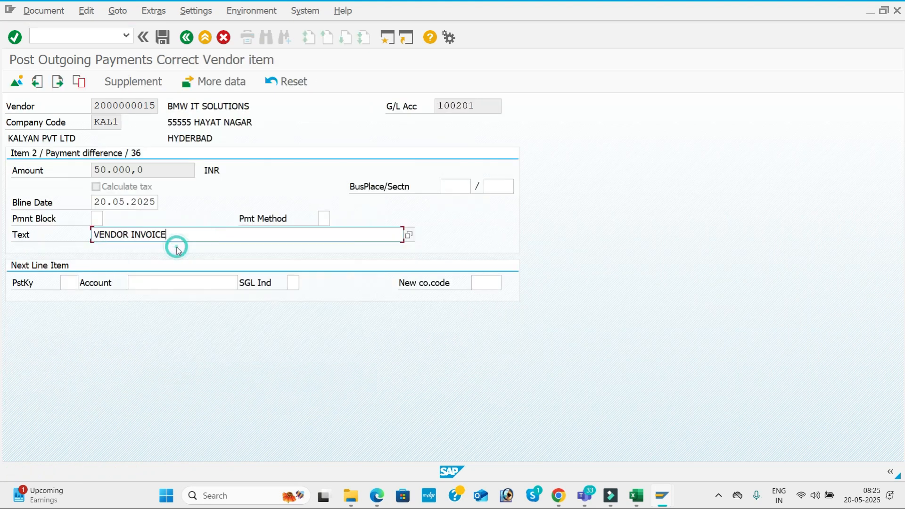
left_click(165, 36)
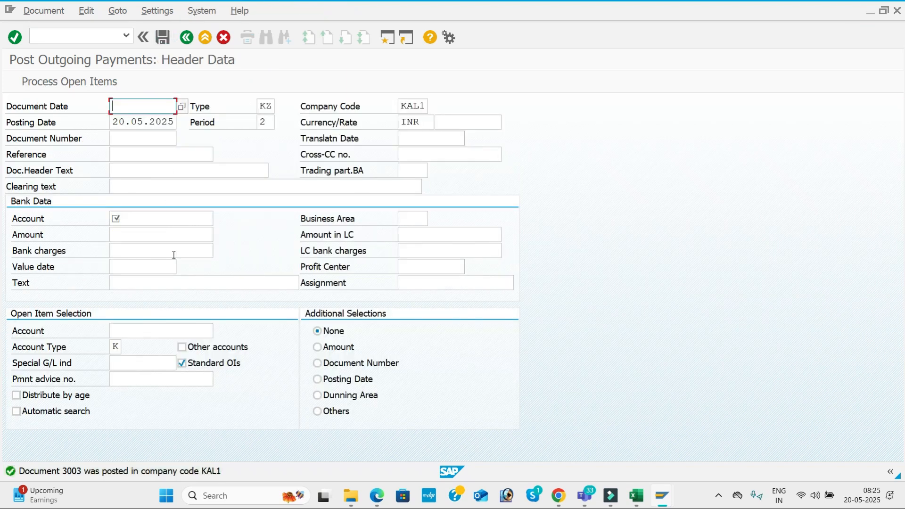
- Switch to the vendor line item display and refresh the BMW IT SOLUTIONS open items list
key("alt+Tab")
key("alt+Tab")
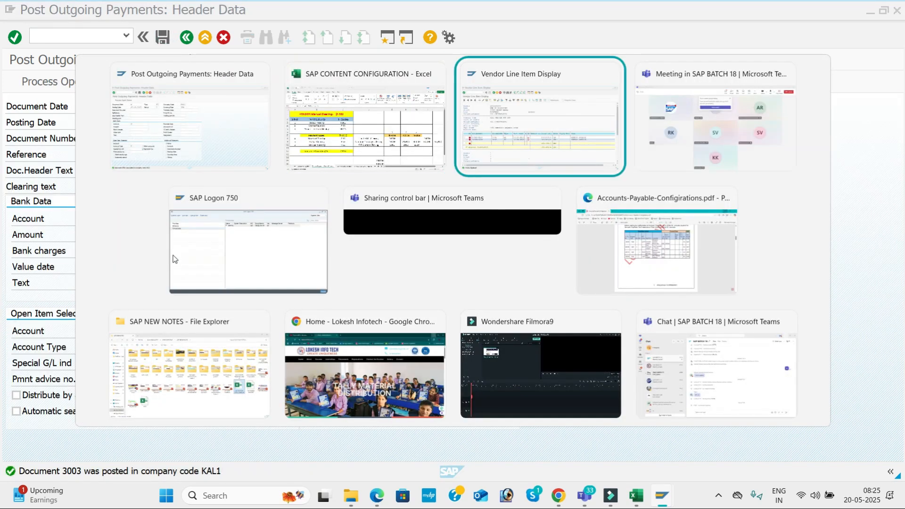
left_click(30, 10)
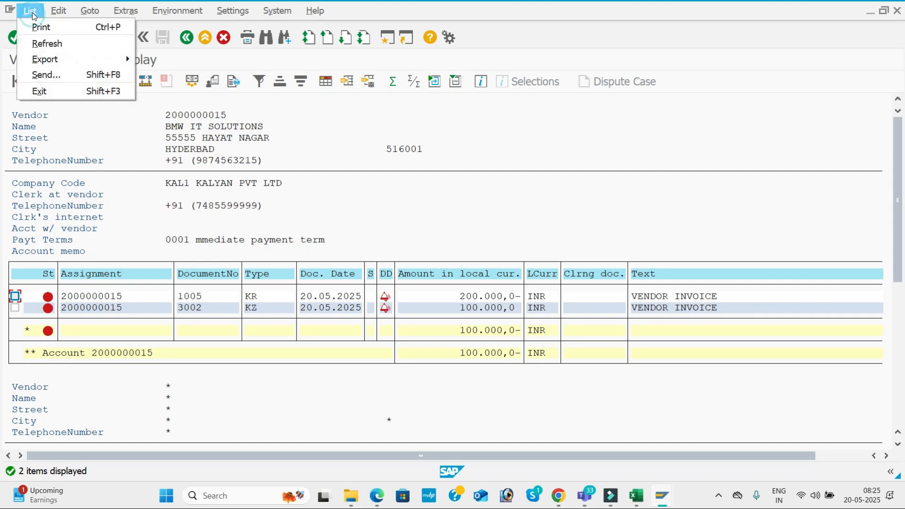
left_click(54, 42)
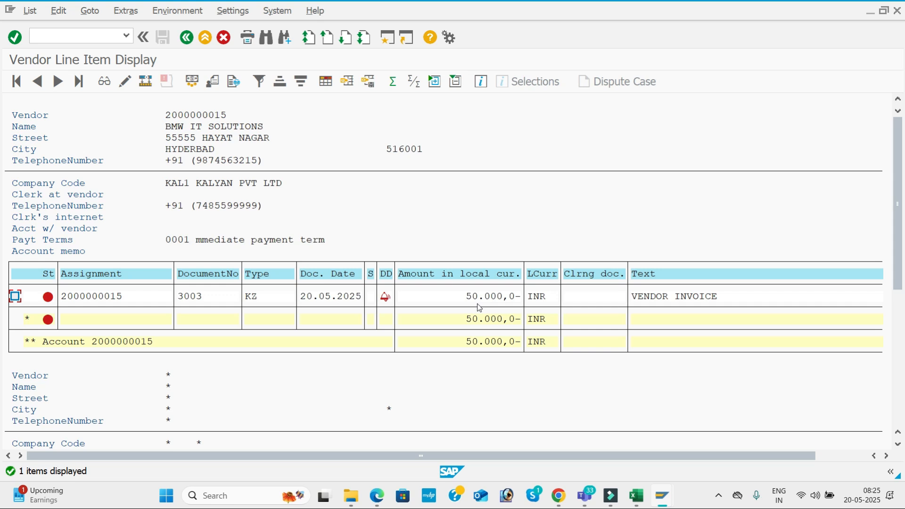
- Return to the outgoing payment header and enter document date 20.05.2025
key("alt+Tab")
key("space")
key("Down")
key("Tab")
key("Tab")
key("Tab")
key("Tab")
key("Tab")
key("Tab")
key("Tab")
key("Tab")
key("Tab")
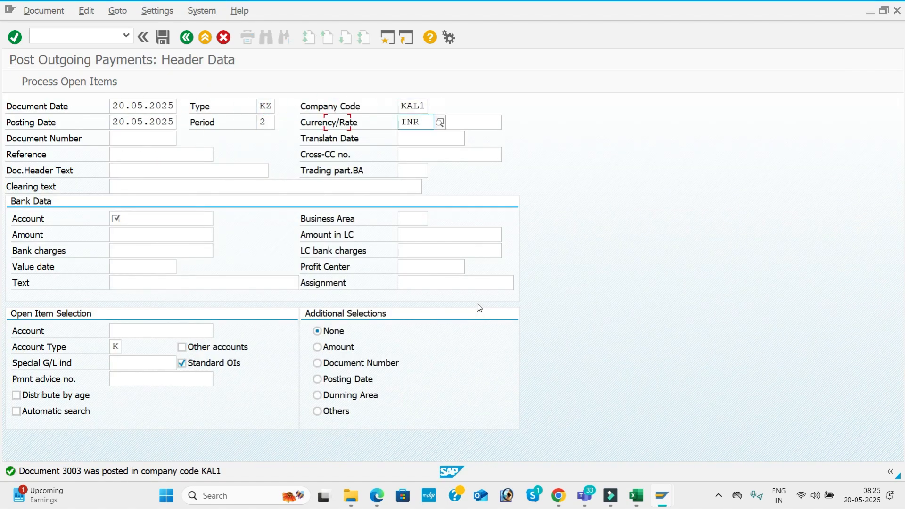
- Enter reference VEN-04 and document header text VENDOR PAYMENT in the payment header
key("space")
key("Down")
key("Tab")
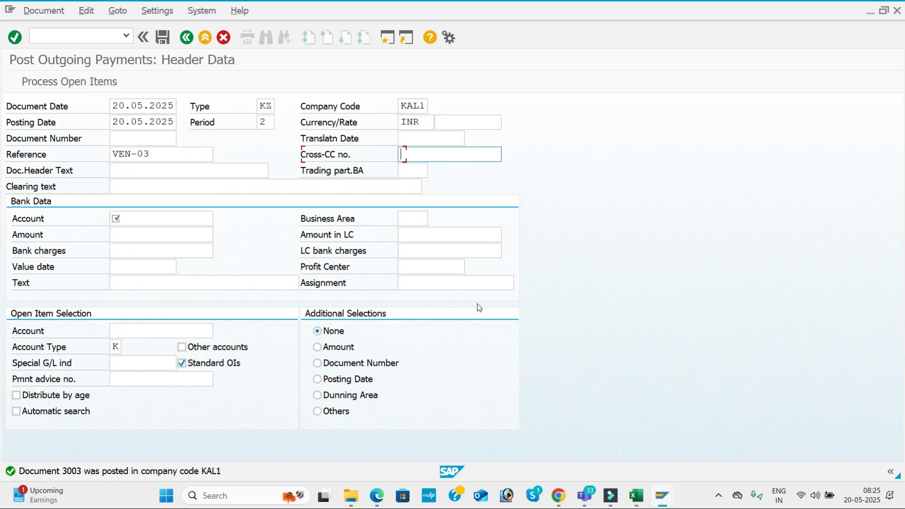
left_click(159, 154)
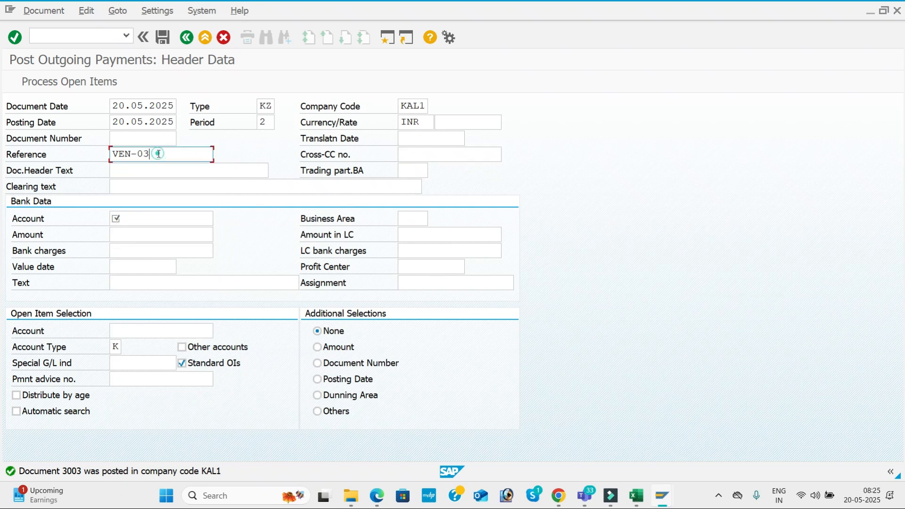
key("BackSpace")
type("4")
left_click(163, 168)
key("Return")
key("Return")
- Set the bank data to G/L account 200001 with an amount of 30000
left_click(133, 213)
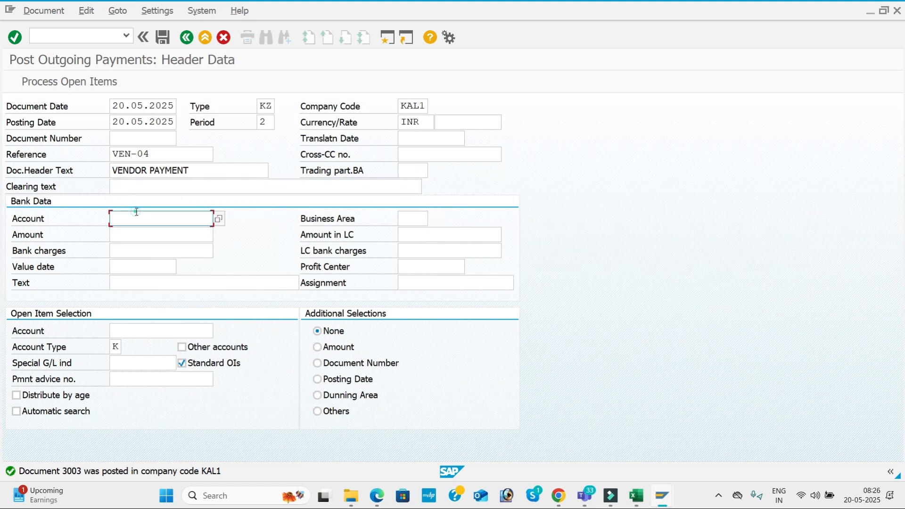
key("Down")
key("Return")
key("Tab")
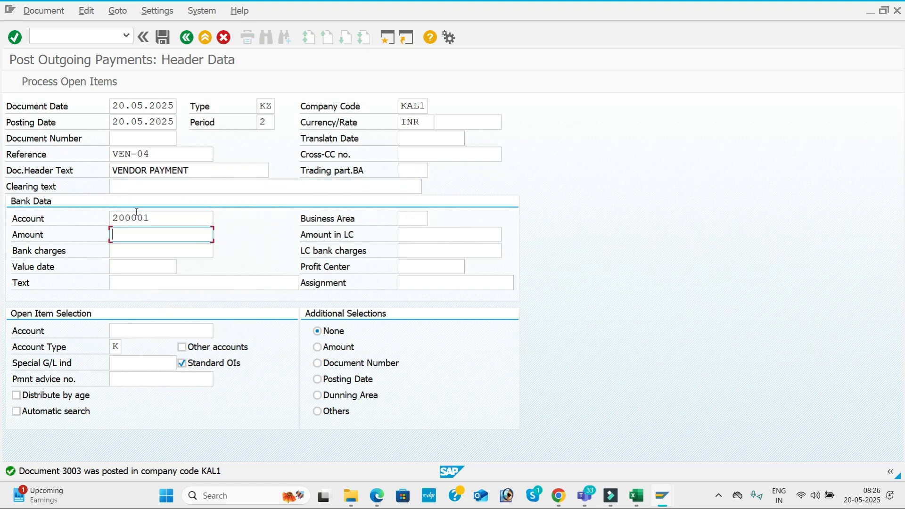
type("3")
key("Down")
key("Return")
- Enter value date 20.05.2025 and text VENDOR INVOICE in the bank data
key("Tab")
key("Tab")
key("Tab")
key("Down")
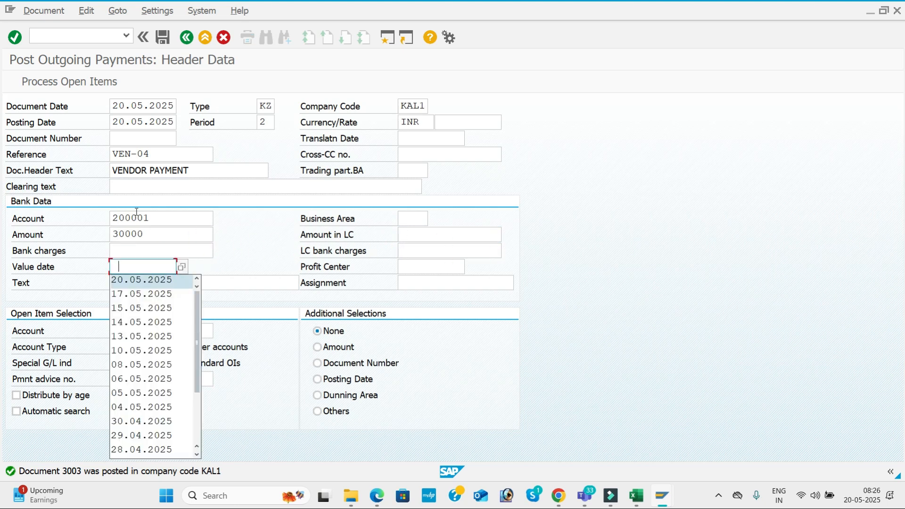
key("Return")
key("Tab")
key("Down")
key("Return")
- Select the BMW IT SOLUTIONS vendor account and process its open items
key("Tab")
key("Tab")
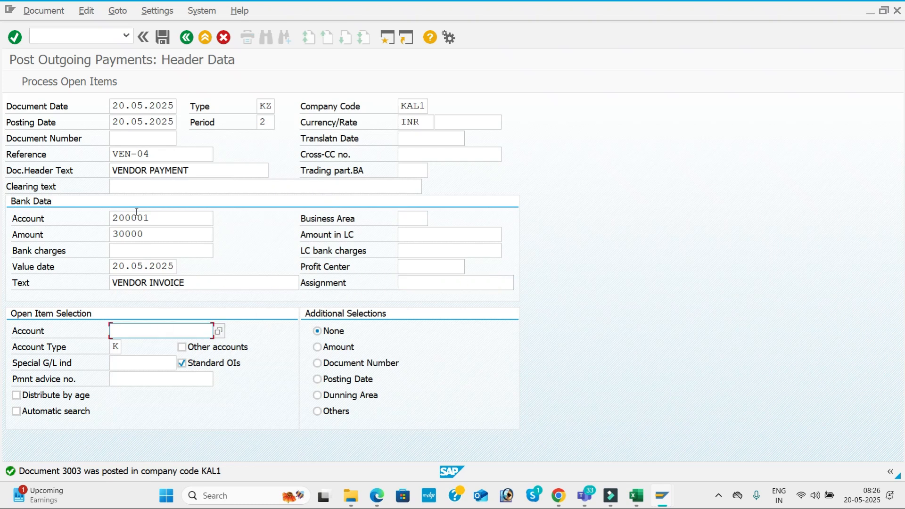
key("Return")
key("Tab")
key("Return")
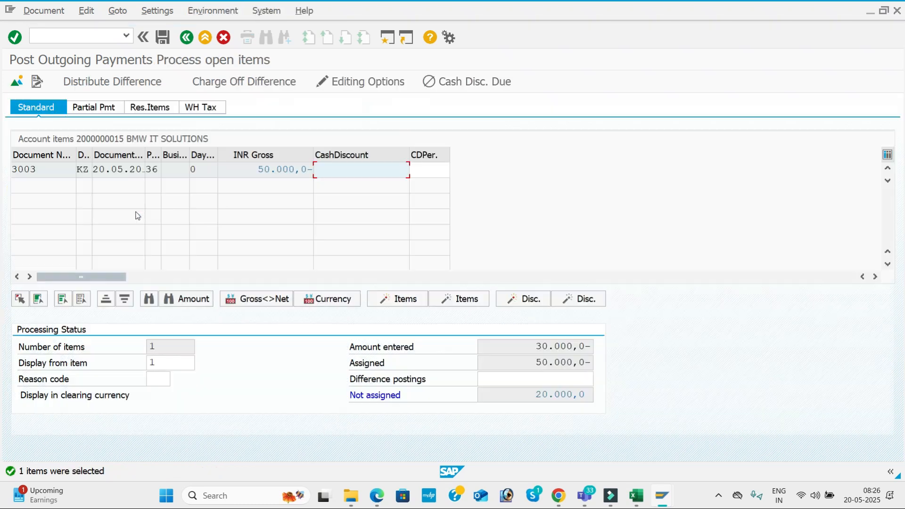
- Use residual items, assign the 20.000 INR difference as the residual of document 3003, and submit the document for posting
left_click(162, 108)
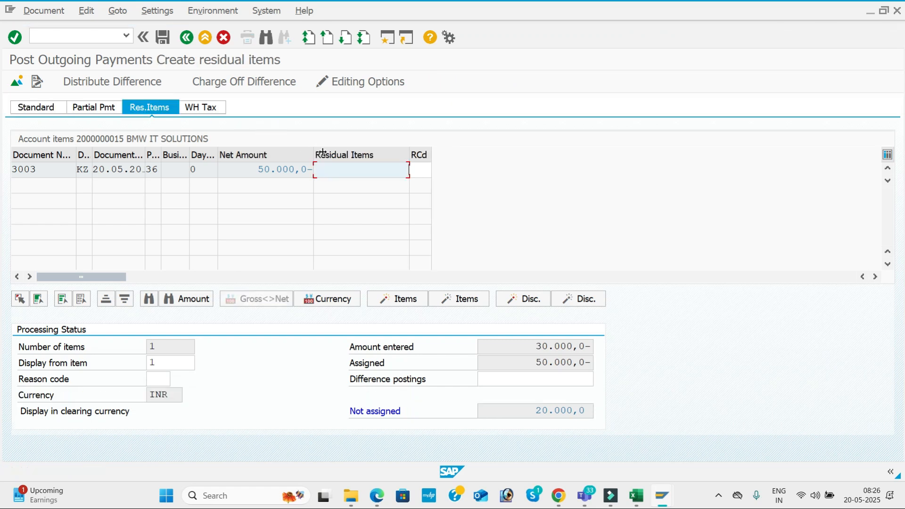
double_click(384, 171)
left_click(163, 38)
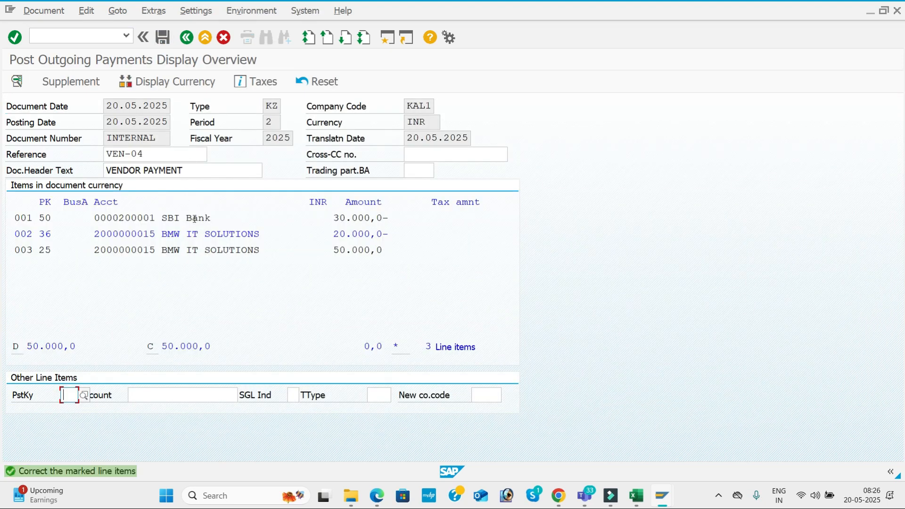
- Add the text VENDOR INVOICE to the marked payment difference item and post the residual payment
double_click(199, 236)
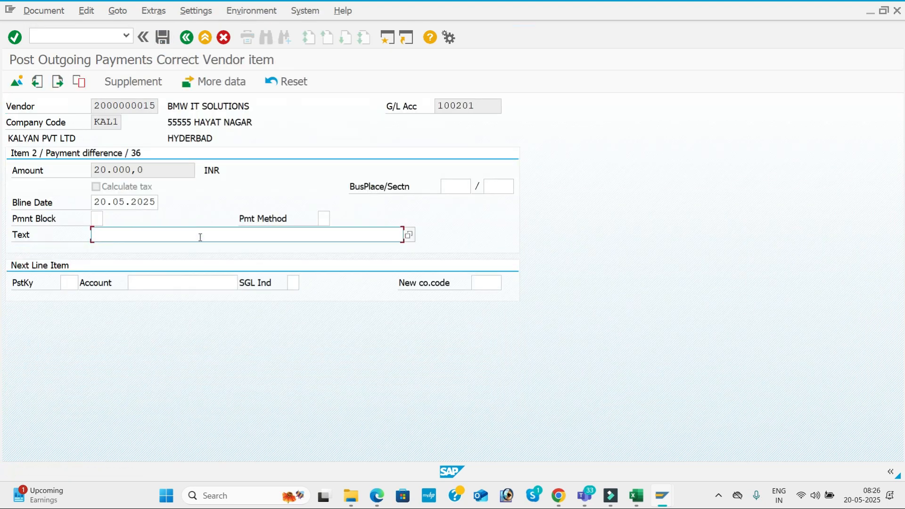
left_click(200, 236)
key("Down")
key("Return")
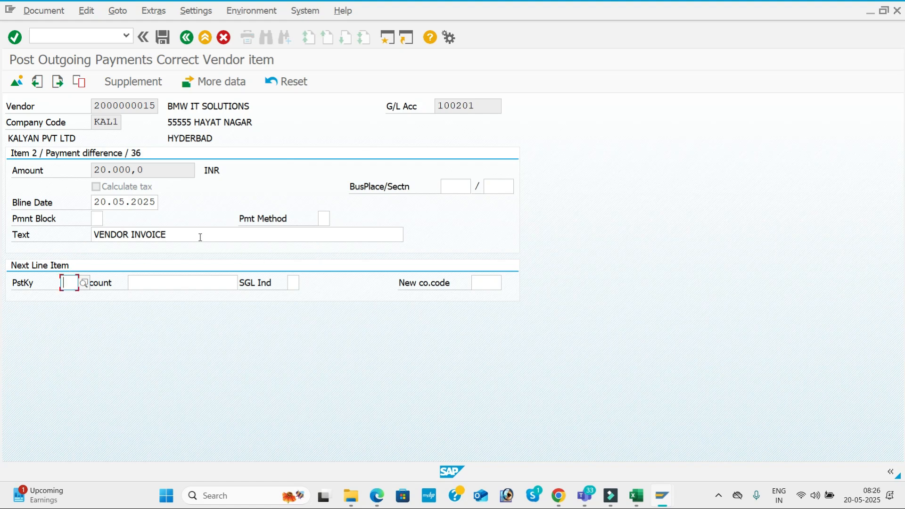
left_click(161, 38)
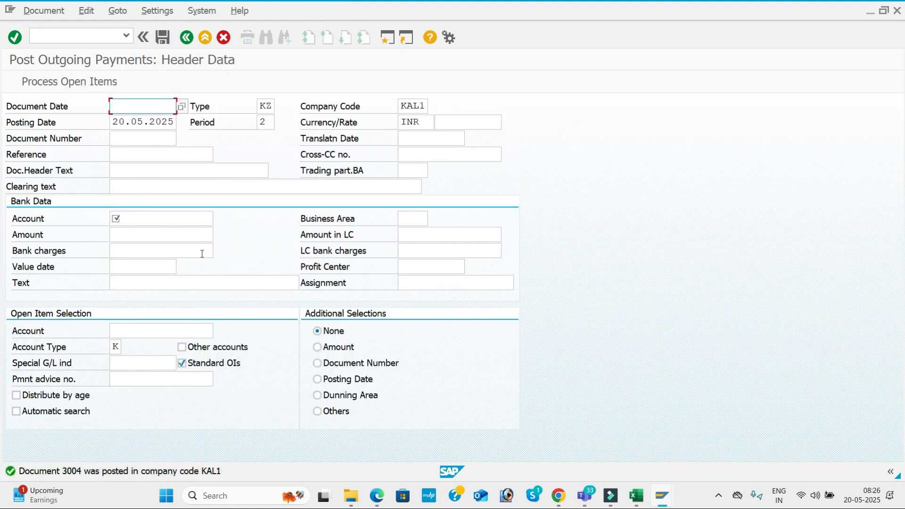
- Switch to the vendor line item display and refresh the open items after the second residual payment
key("alt+Tab")
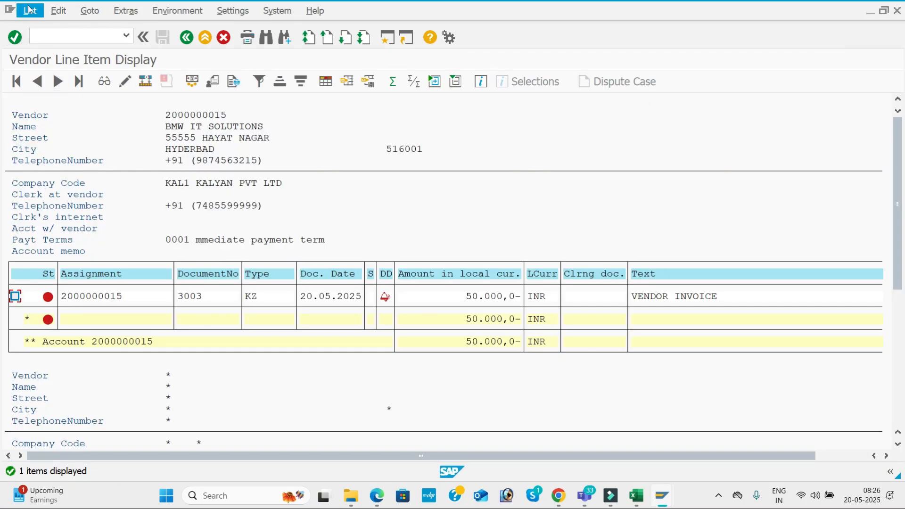
left_click(30, 9)
left_click(53, 45)
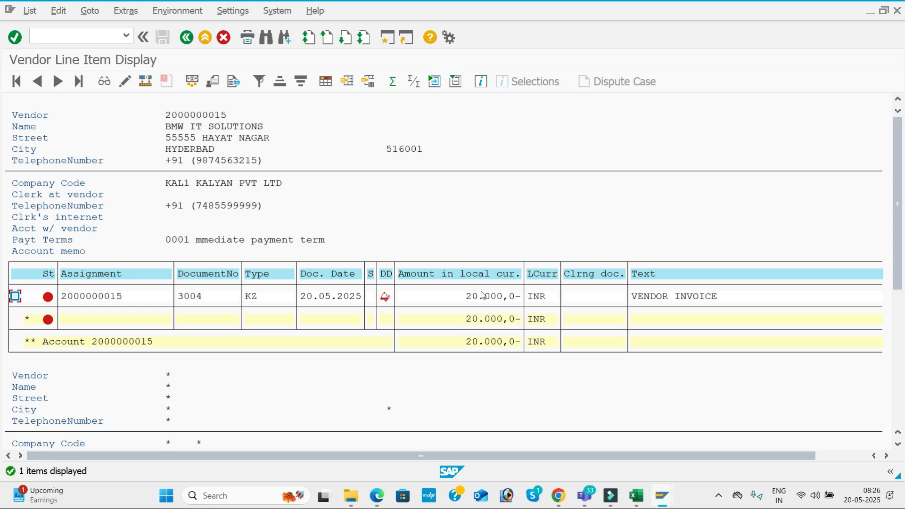
- Return to the outgoing payment header and enter document date 20.05.2025 for the final payment
key("alt+Tab")
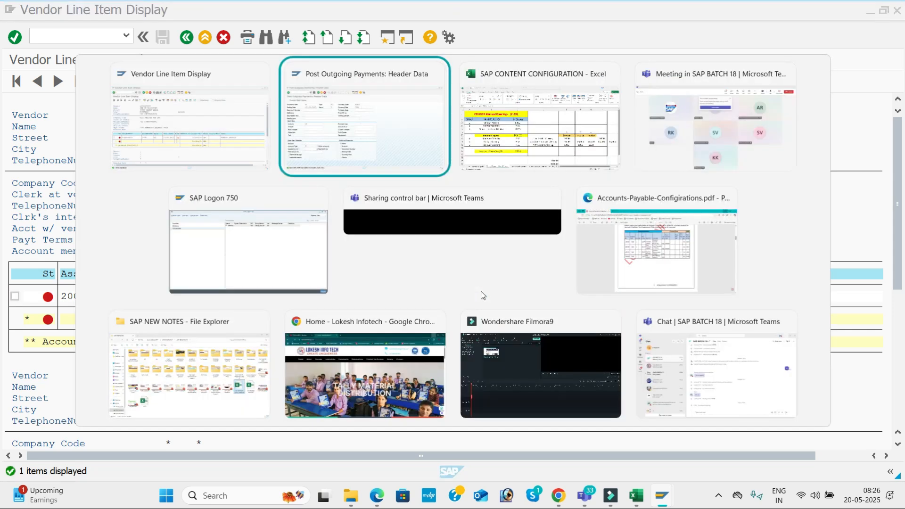
key("Down")
key("Return")
key("Tab")
key("Tab")
key("Tab")
key("Tab")
key("Tab")
key("Tab")
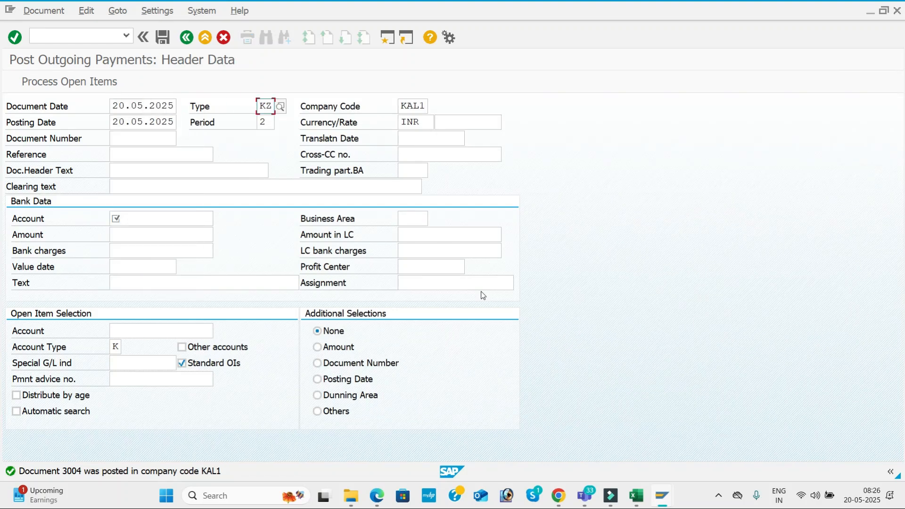
key("Tab")
key("Tab")
key("Tab")
- Enter reference VEN-05 and document header text VENDOR PAYMENT in the payment header
key("Down")
key("Return")
key("Tab")
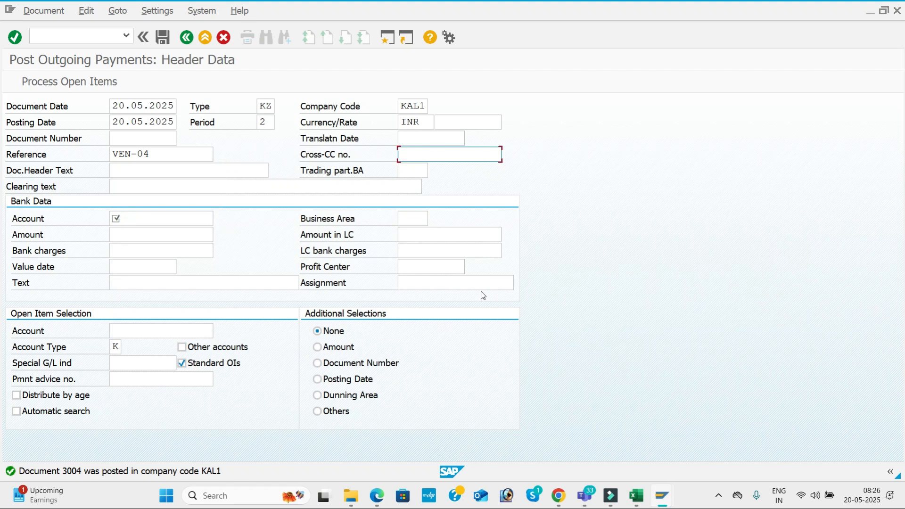
left_click(159, 152)
key("BackSpace")
type("5")
key("Tab")
key("Tab")
key("Down")
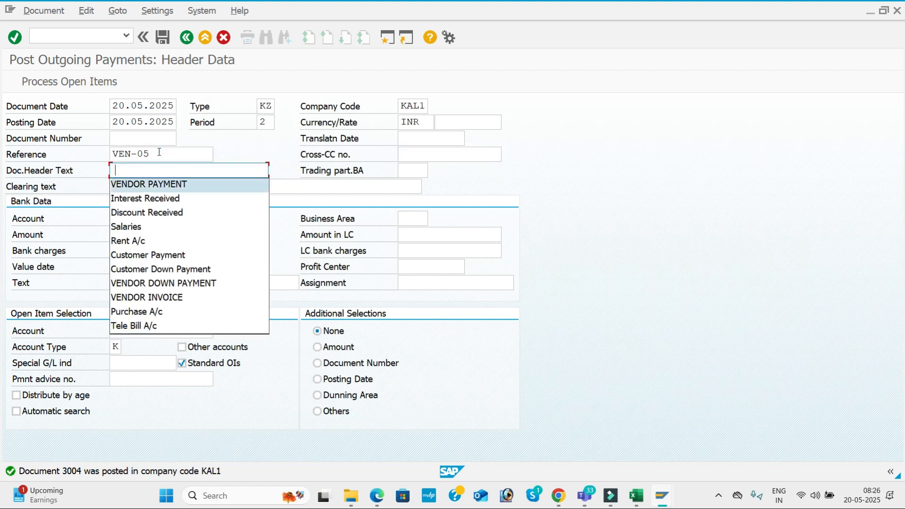
key("Return")
- Set the bank data to G/L account 200001 with an amount of 20000
key("Tab")
key("Tab")
key("Tab")
key("Down")
key("Return")
key("Tab")
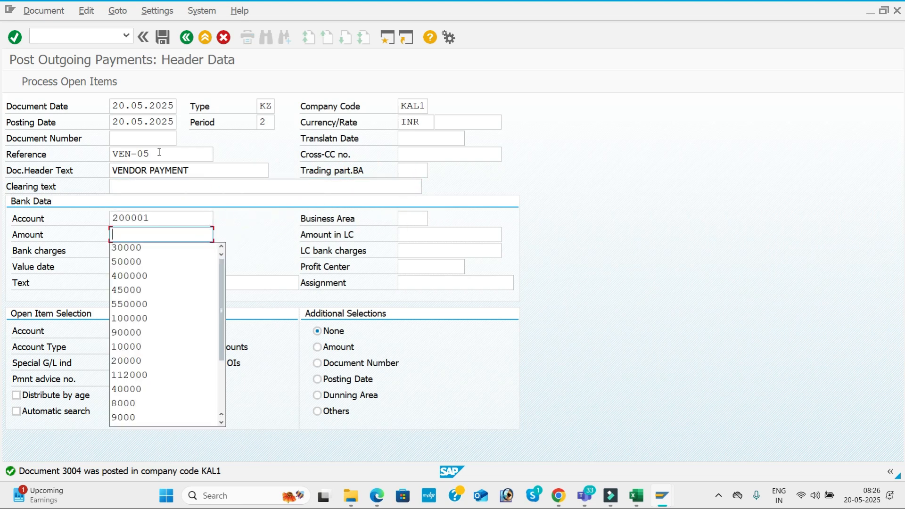
key("Down")
key("Down")
key("Down")
key("Down")
key("Down")
key("Down")
key("Down")
key("Down")
key("Down")
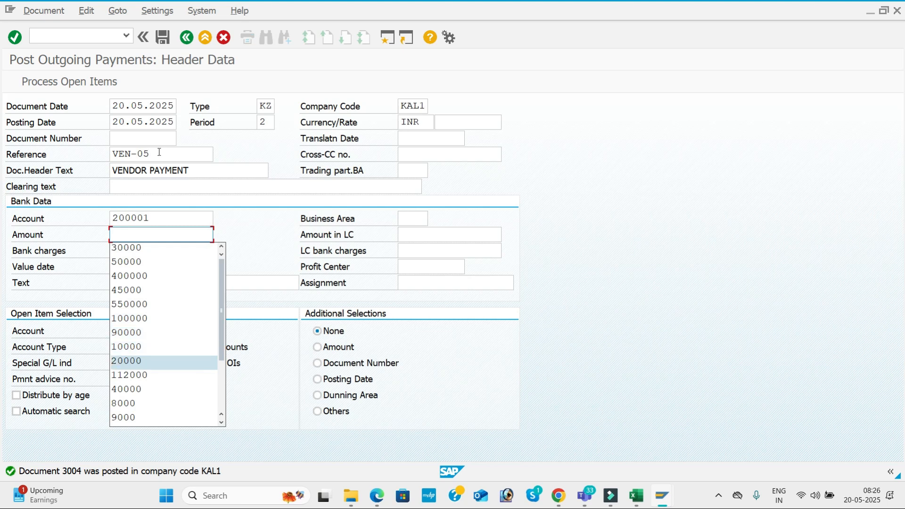
key("Return")
- Enter value date 20.05.2025 and a text for the bank line
key("Tab")
key("Tab")
key("Tab")
key("Down")
key("Return")
key("Tab")
key("Tab")
key("Down")
key("Return")
- Process the open items of the BMW IT SOLUTIONS vendor account and post the full payment as standard clearing
key("Tab")
key("Tab")
key("Down")
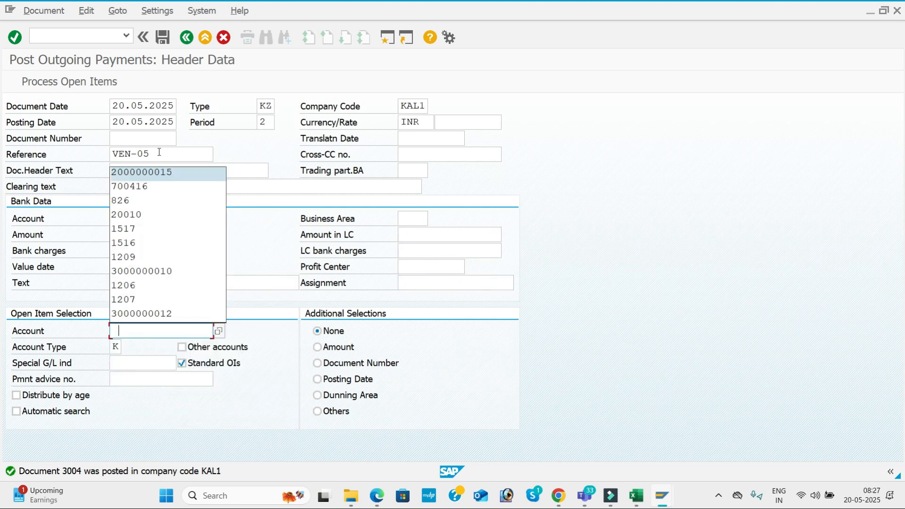
key("Return")
key("Tab")
key("Return")
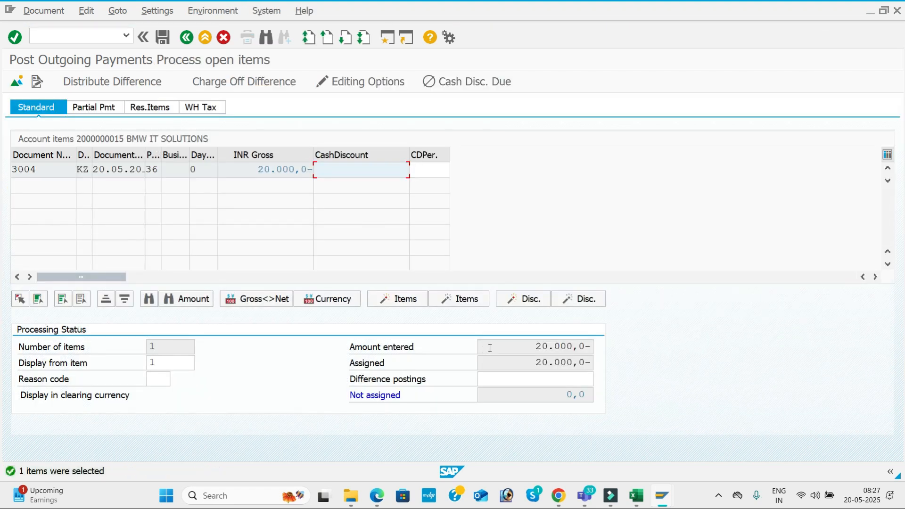
left_click(163, 40)
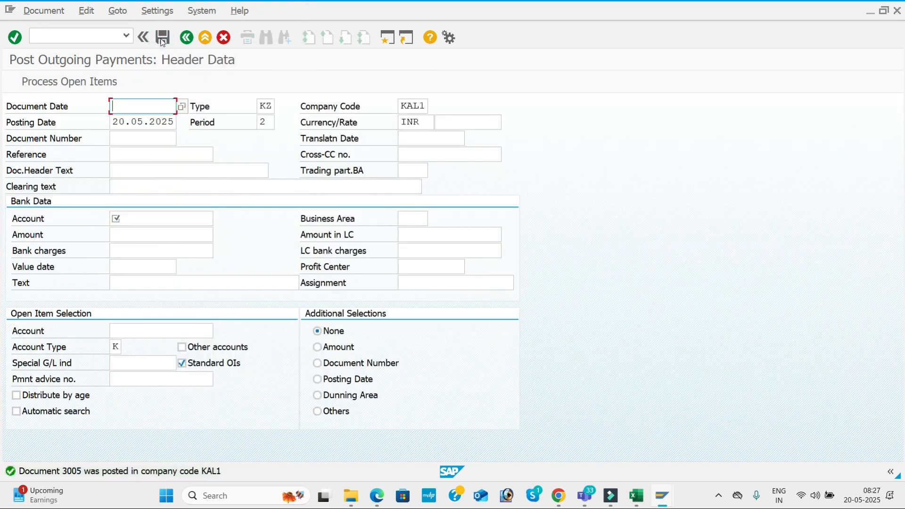
- Switch to the vendor line item display and refresh the open items after the final payment
key("alt+Tab")
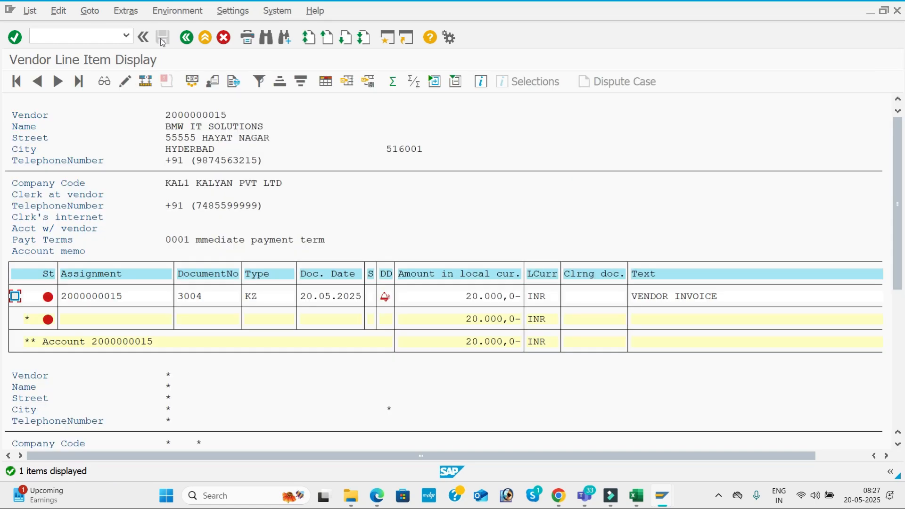
left_click(32, 11)
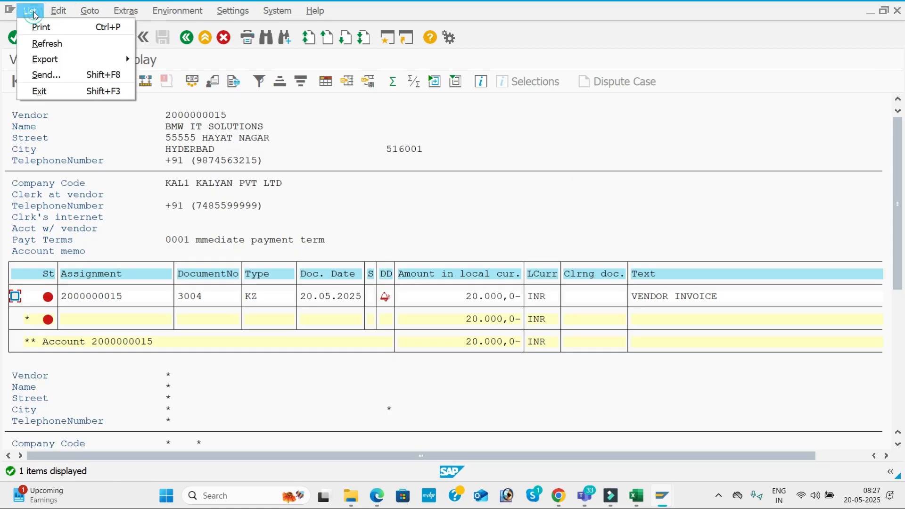
left_click(56, 45)
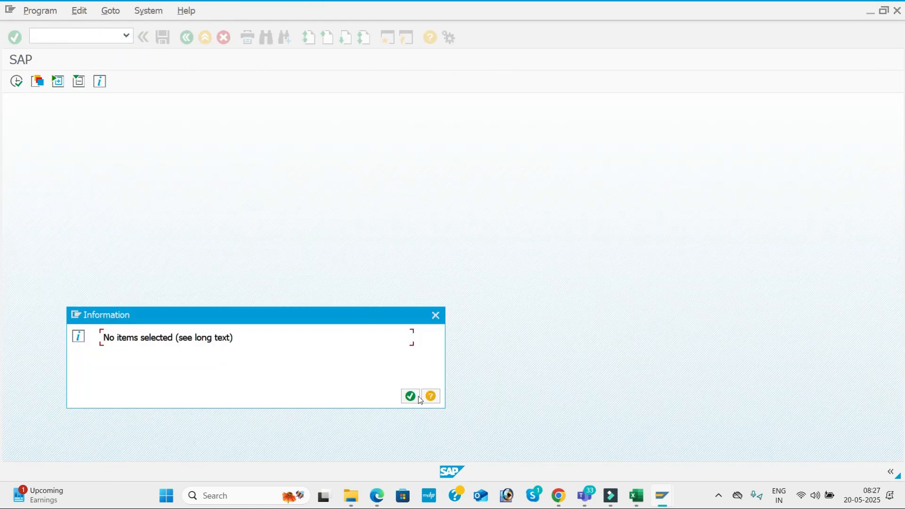
- Close the information message and list the vendor's cleared items in KAL1 for clearing date 20.05.2025
left_click(412, 399)
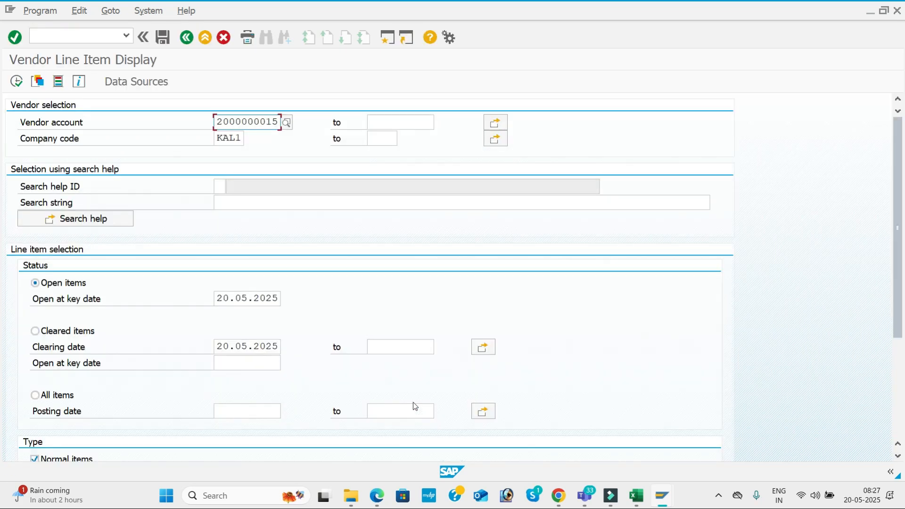
left_click(40, 331)
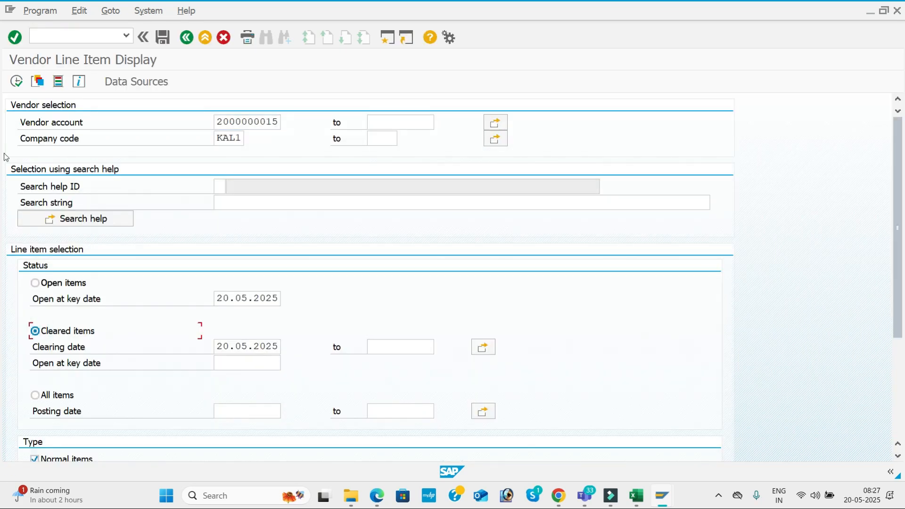
left_click(14, 83)
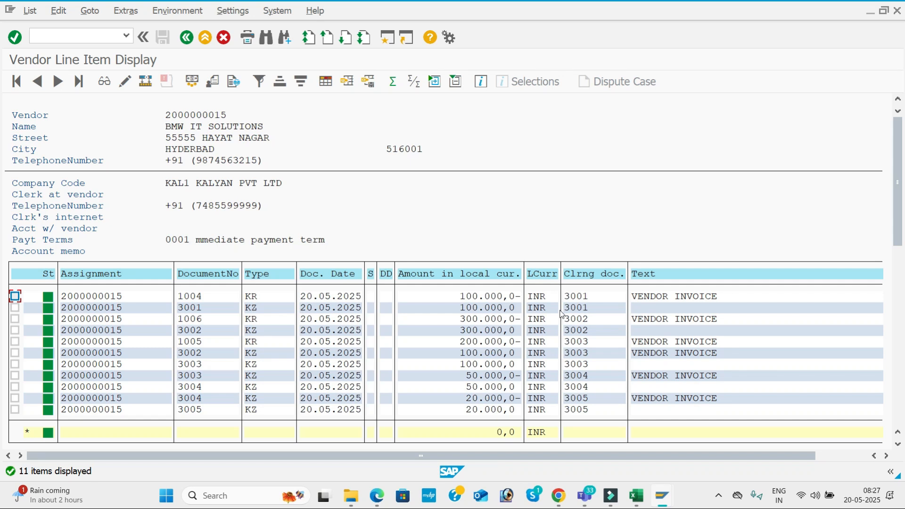
- Switch to the Excel clearing notes and review the F-53 codes for Standard Clearing and Partial Clearing
key("alt+Tab")
key("alt+Tab")
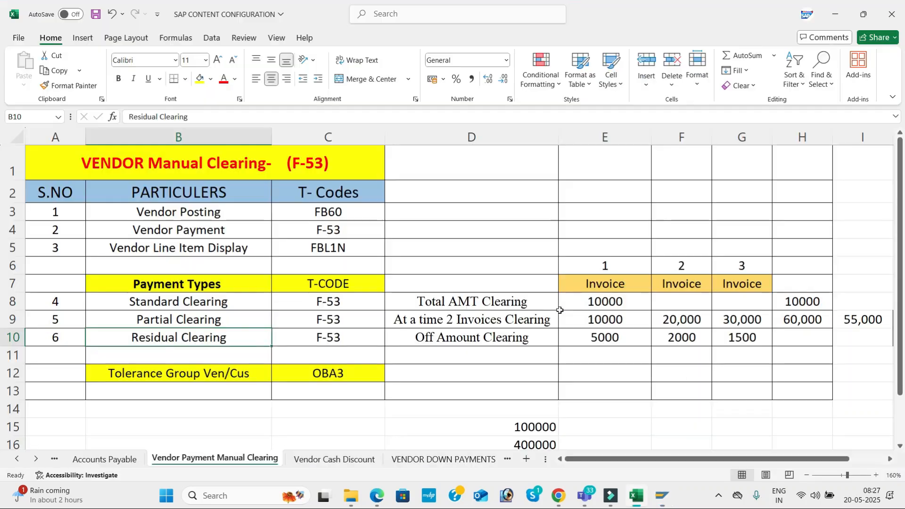
left_click(366, 297)
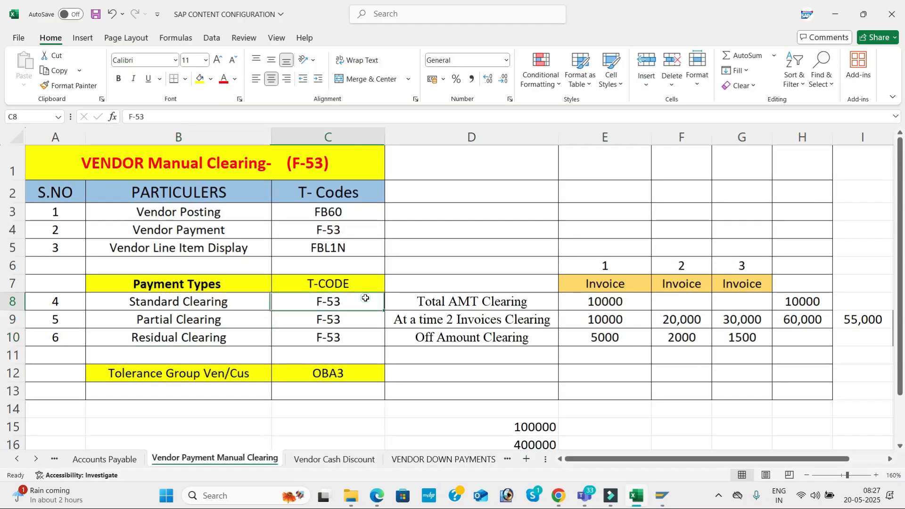
left_click(322, 321)
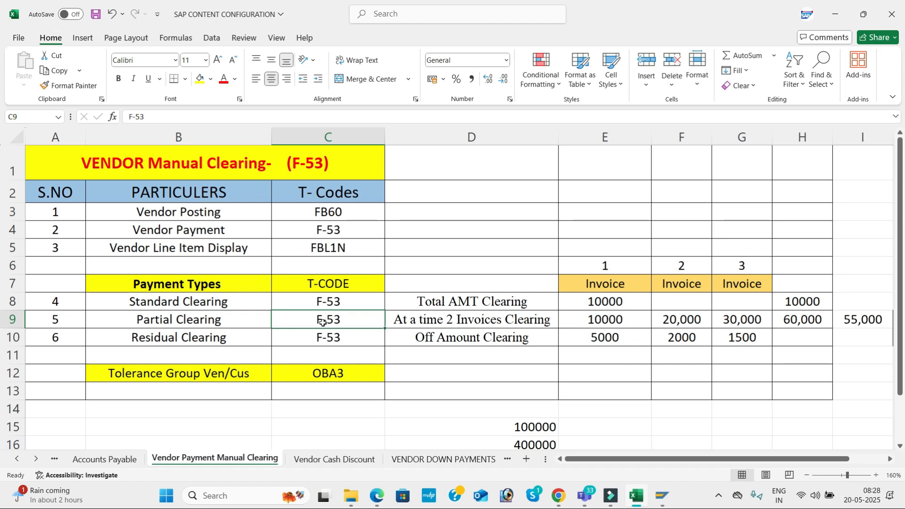
- Switch to the Teams meeting window and dismiss the group meeting notice
key("alt+Tab")
key("alt+Tab")
key("alt+Tab")
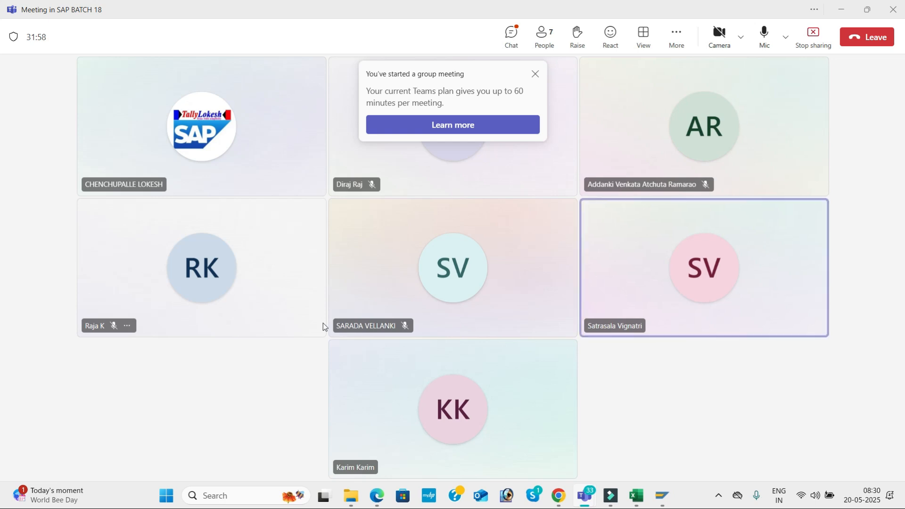
left_click(536, 74)
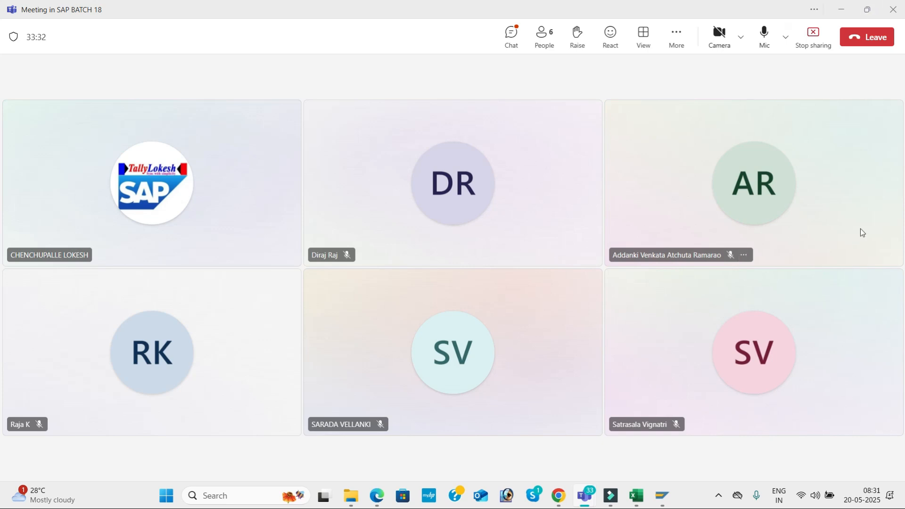
left_click(722, 498)
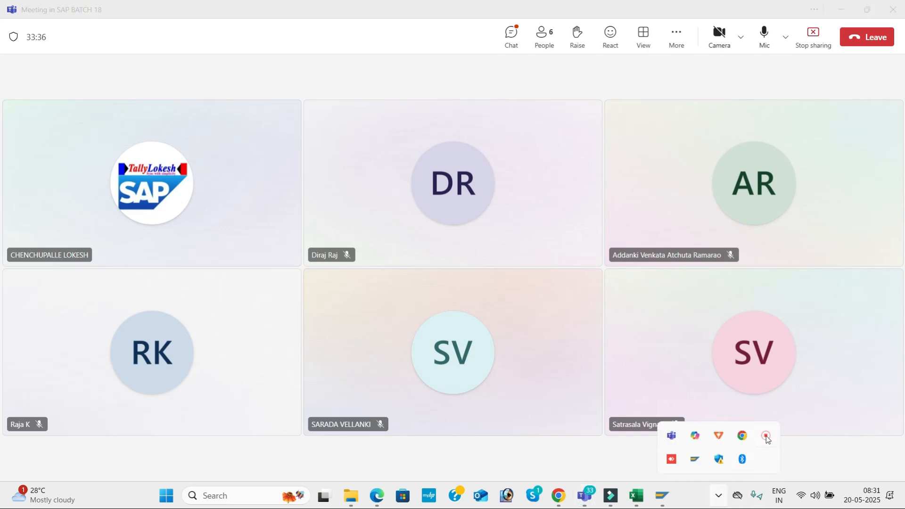
right_click(766, 435)
left_click(785, 443)
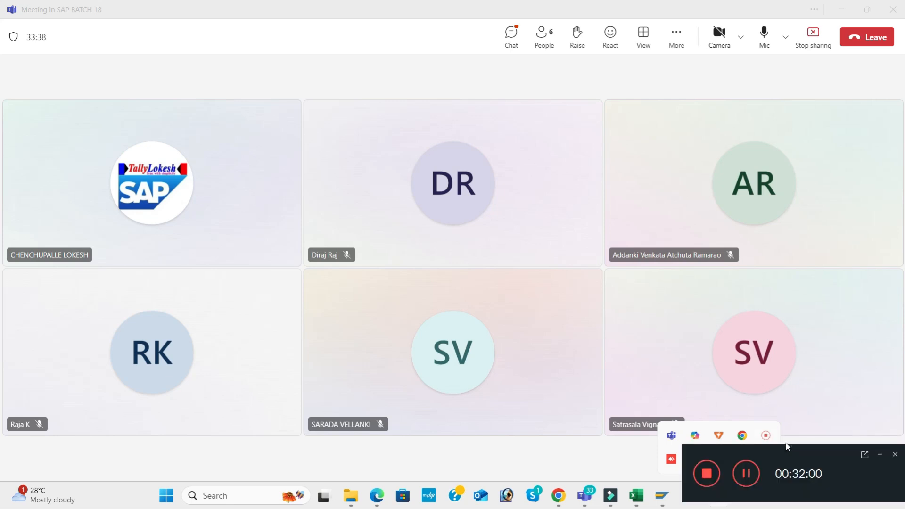